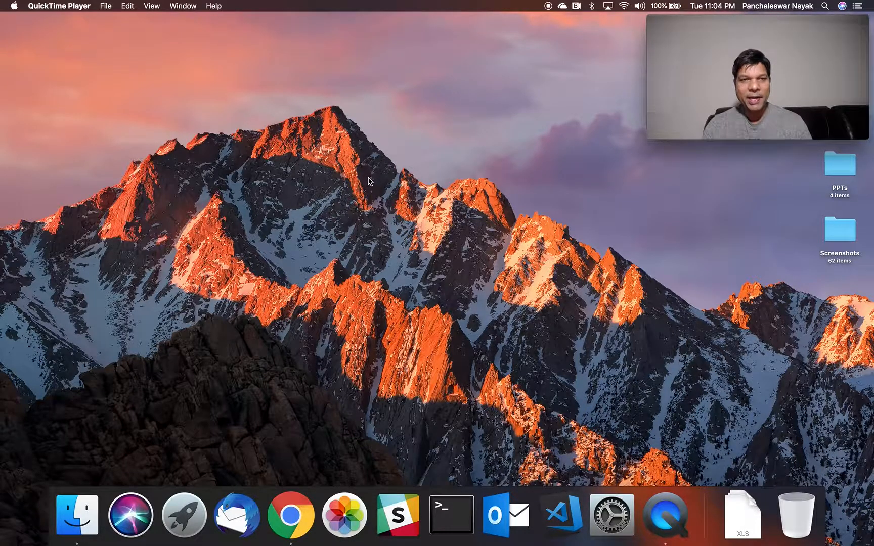
Step: Check the Mac's system overview and its storage information, then close the system information window
left_click(14, 6)
left_click(35, 21)
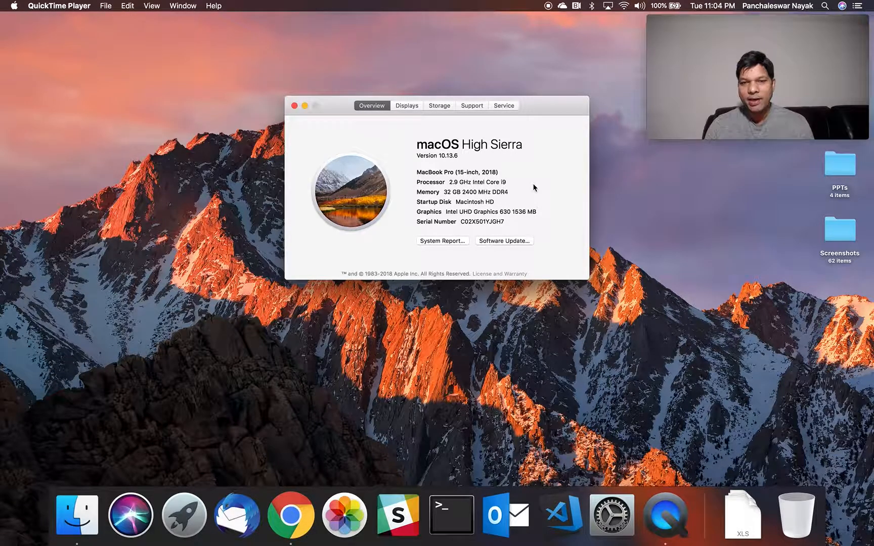
left_click(435, 106)
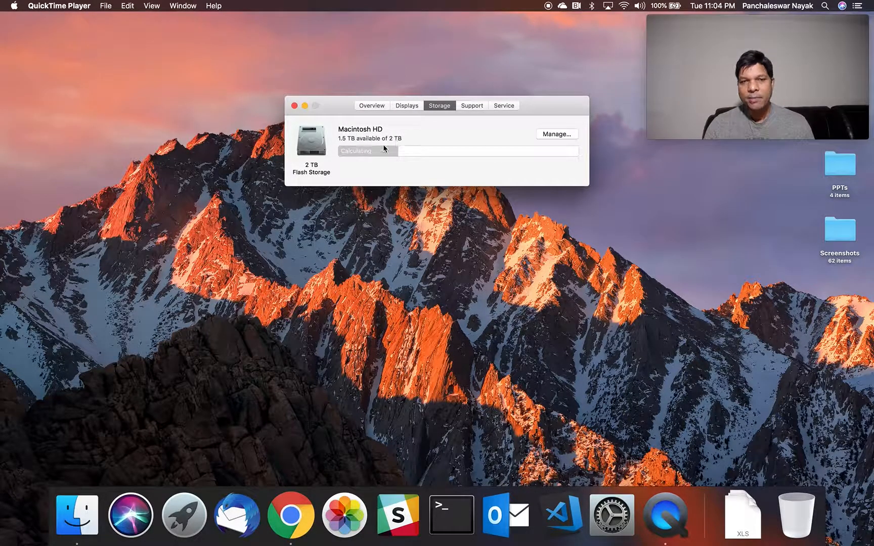
left_click(294, 106)
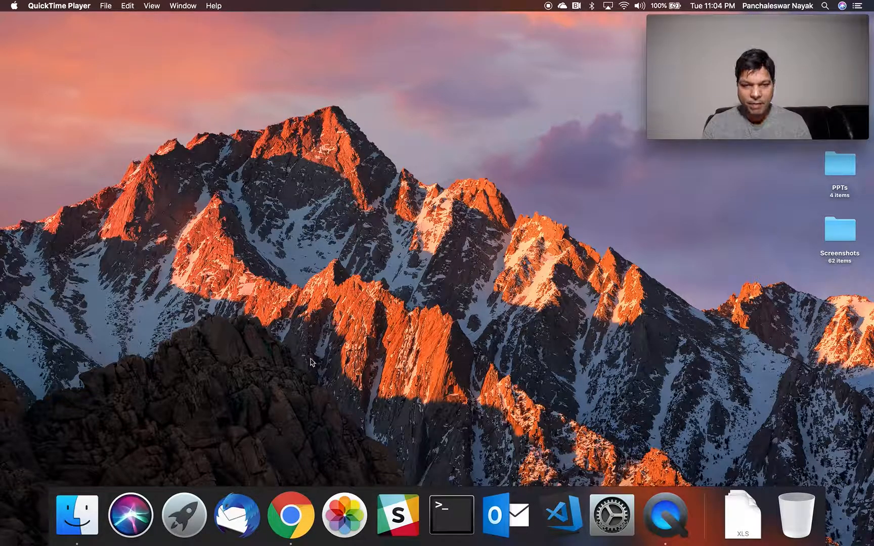
Step: In Chrome, go to virtualbox.org and download the VirtualBox 6.0.0 package for OS X hosts into the Downloads folder
left_click(291, 516)
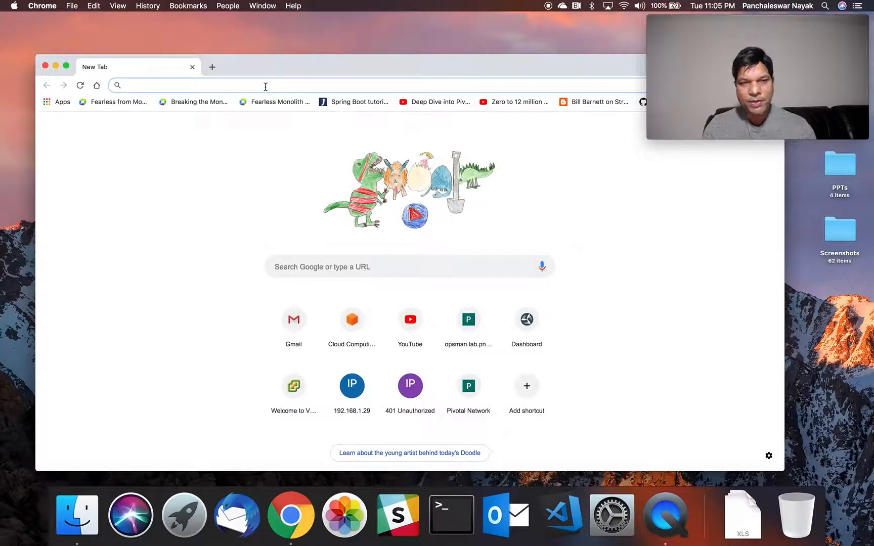
type("virtualbox.org")
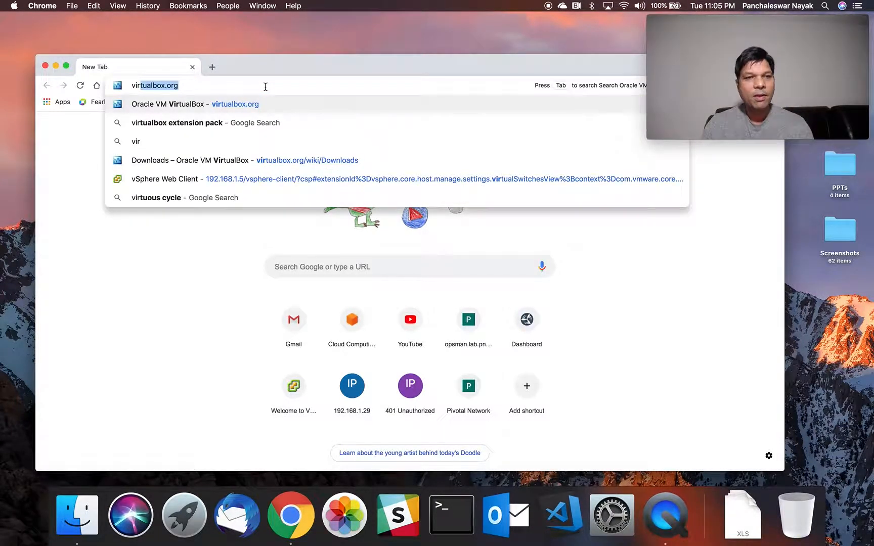
key("Return")
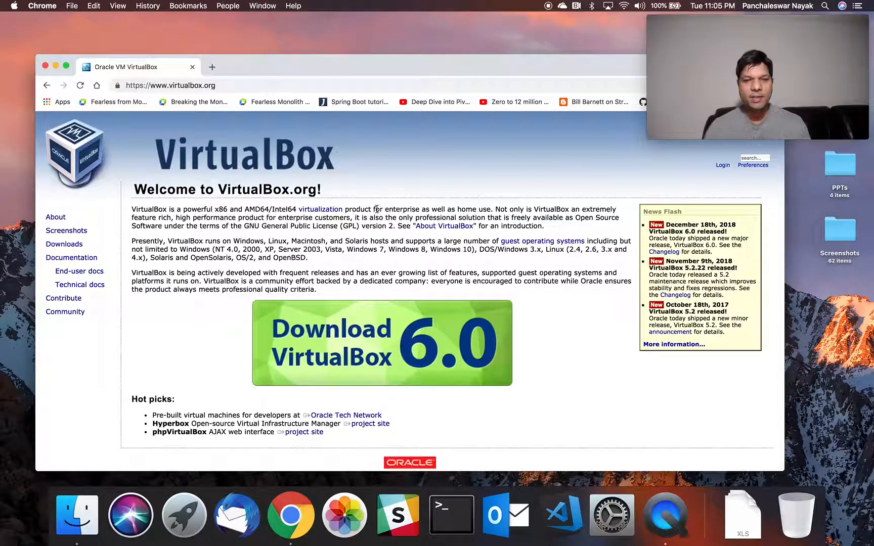
left_click(375, 355)
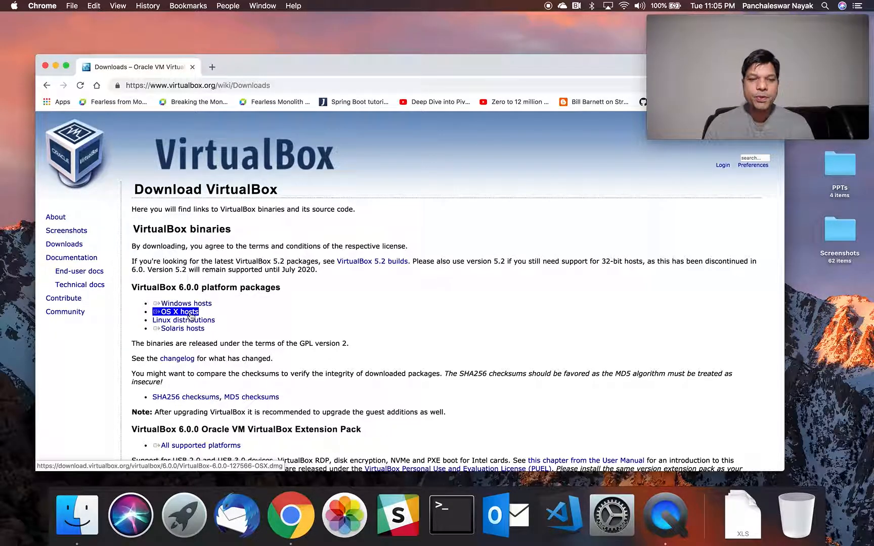
left_click(190, 313)
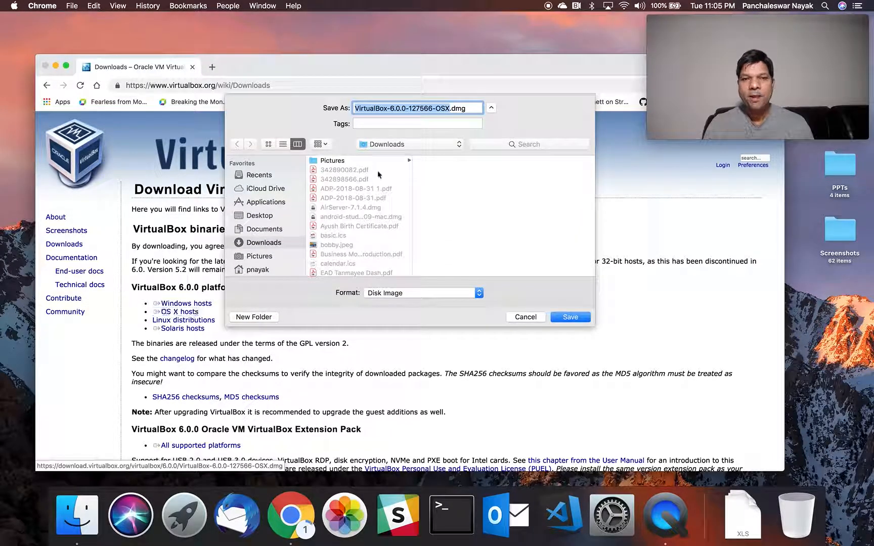
left_click(573, 318)
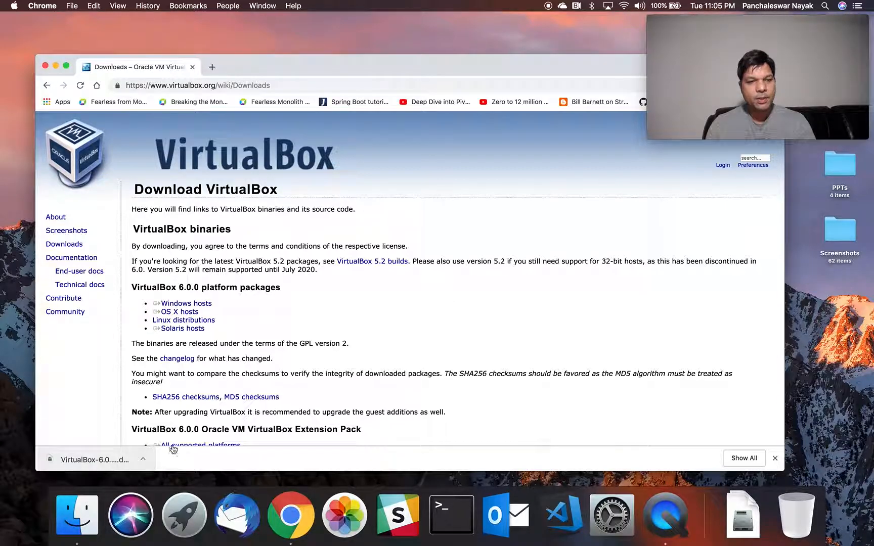
Step: Open the downloaded VirtualBox disk image and run VirtualBox.pkg as a standard installation on Macintosh HD, closing the disk image window
left_click(113, 461)
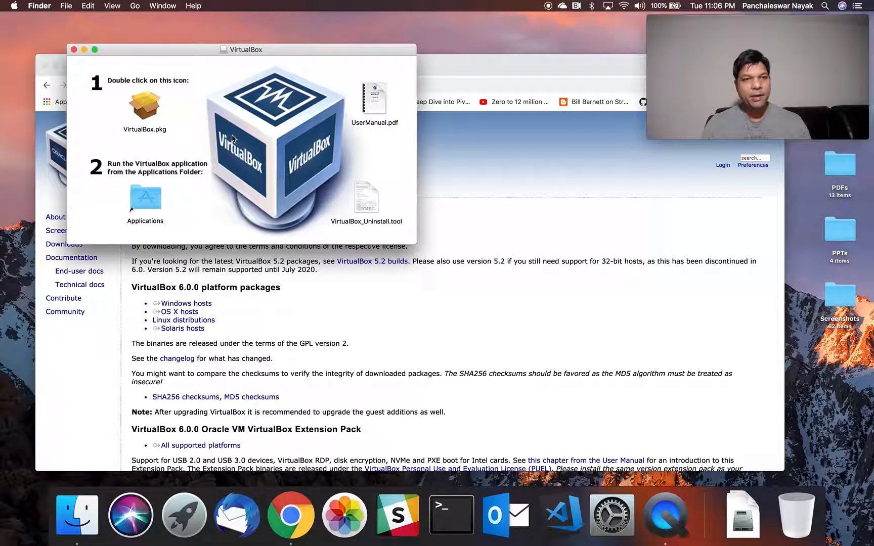
double_click(144, 115)
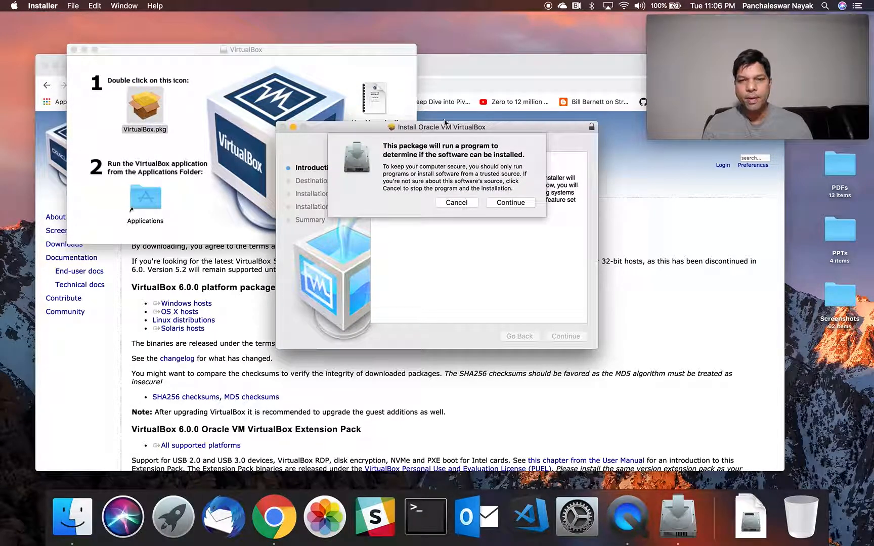
left_click(509, 203)
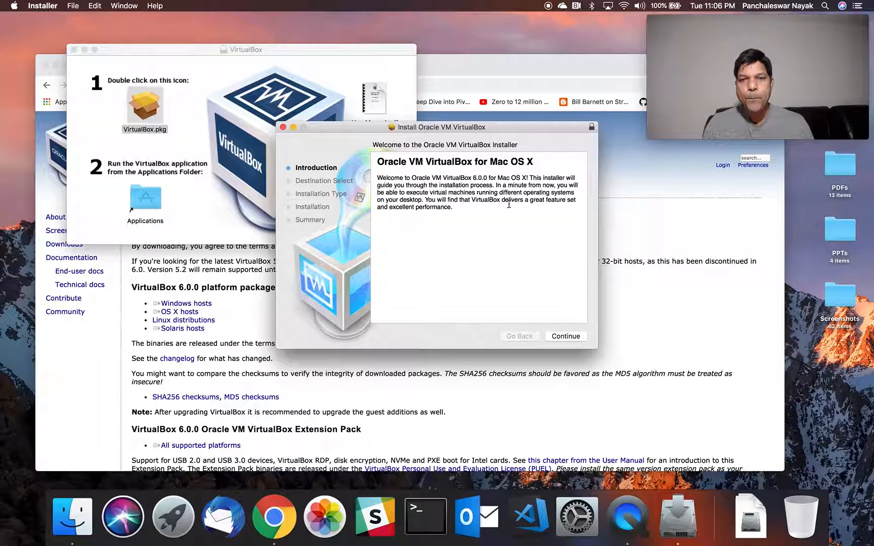
left_click(566, 336)
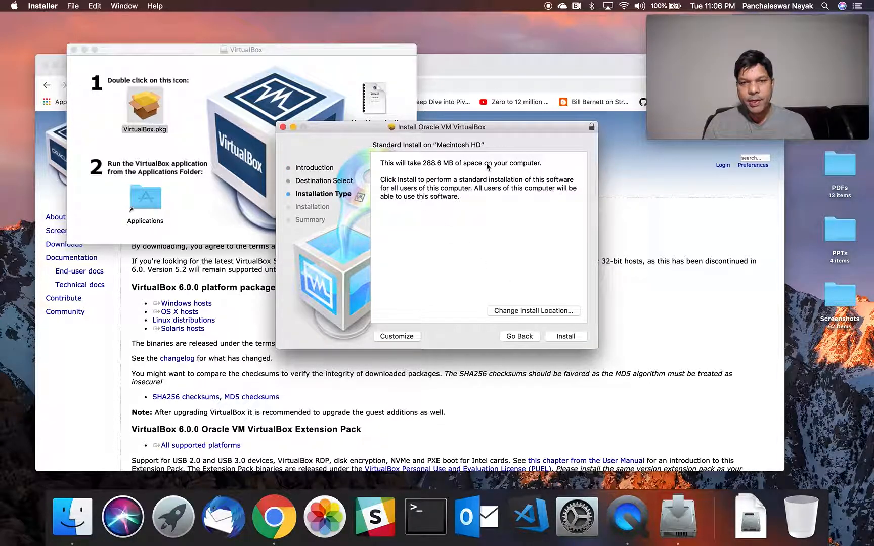
left_click(567, 337)
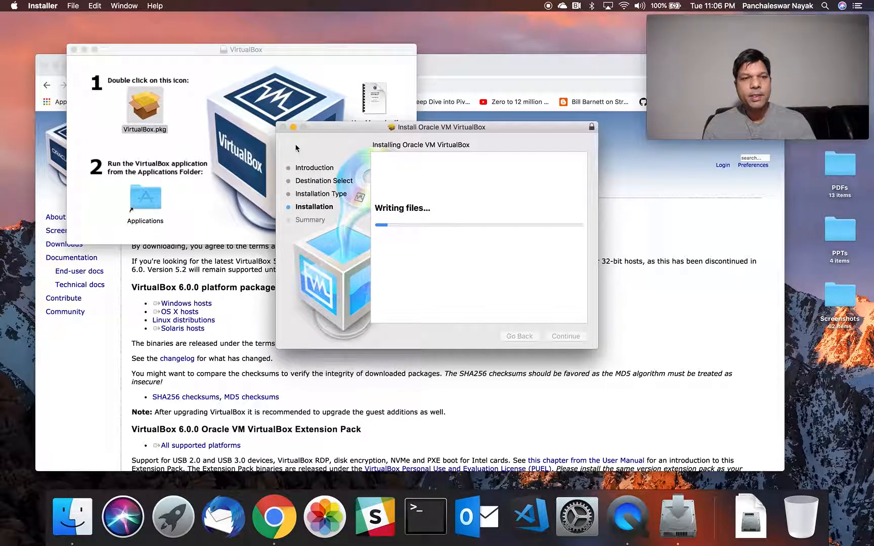
left_click(73, 50)
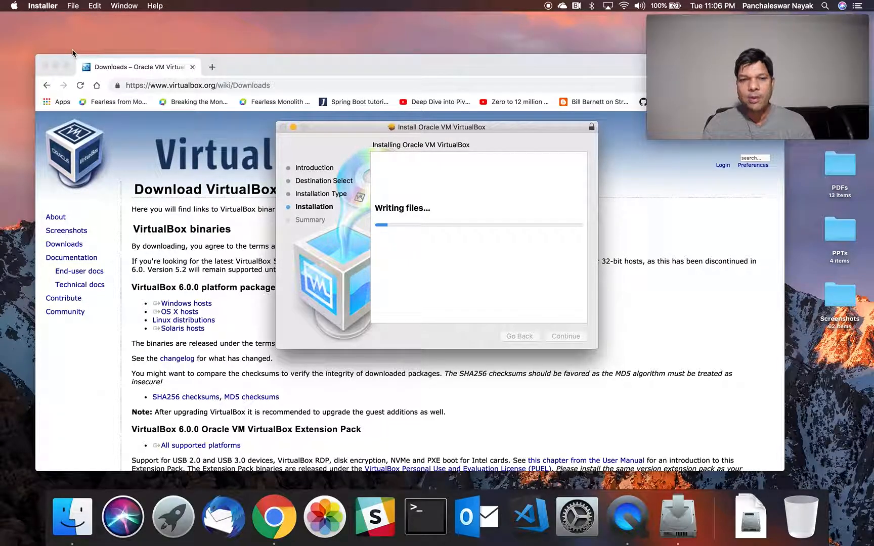
Step: Download the VirtualBox 6.0.0 Oracle VM VirtualBox Extension Pack for all supported platforms into the Downloads folder
left_click(671, 304)
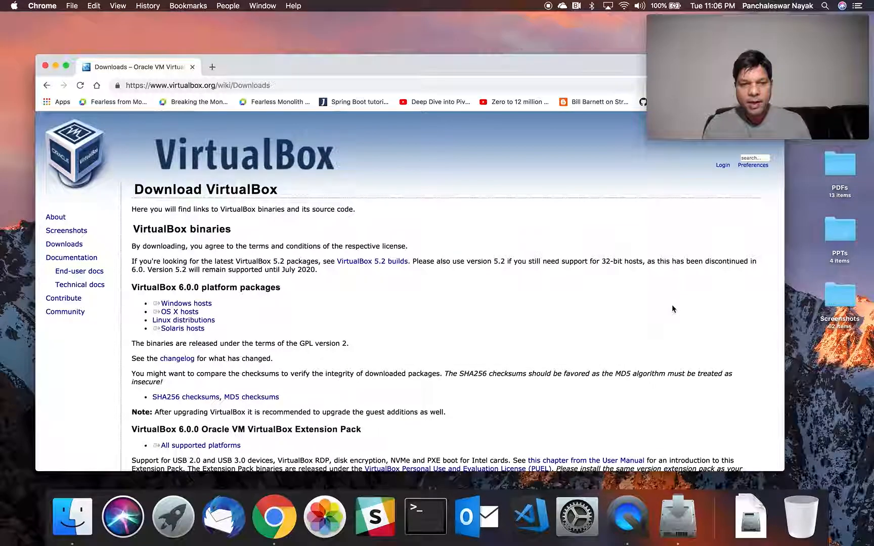
scroll(671, 304, "down", 3)
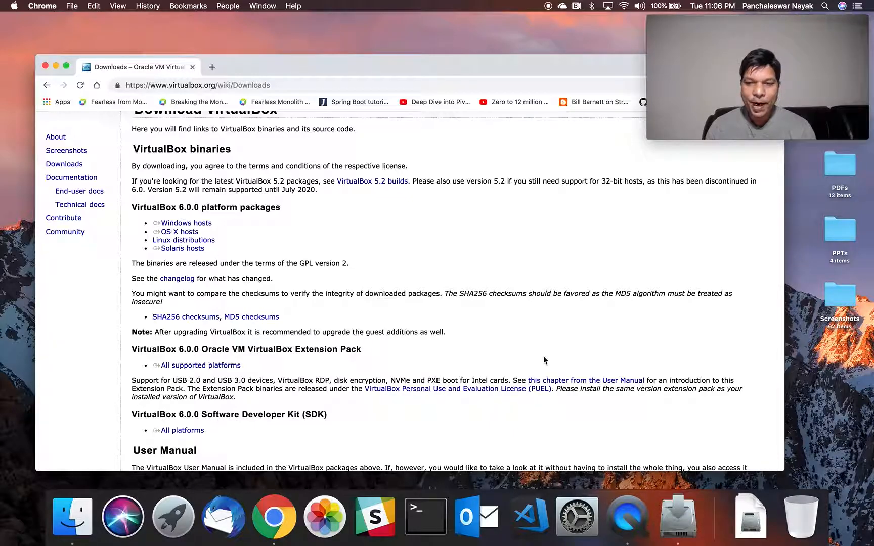
double_click(170, 351)
left_click(171, 350)
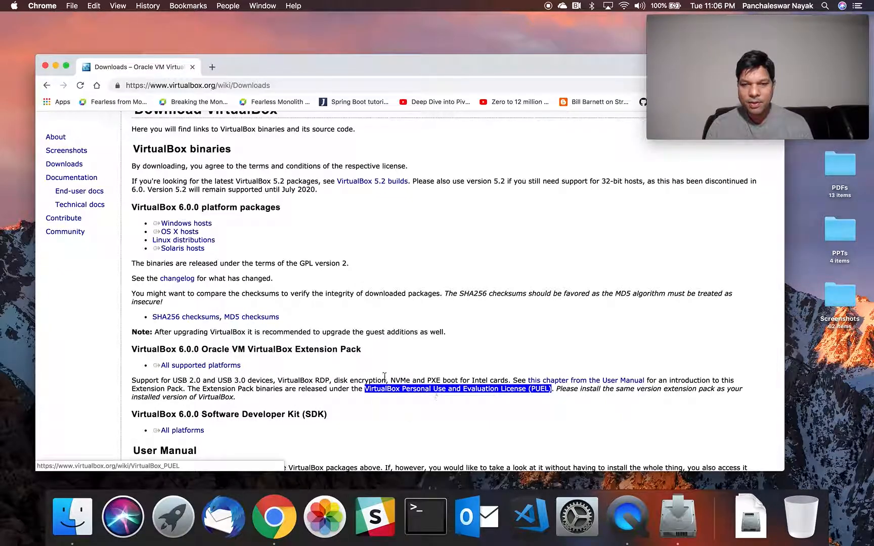
left_click(222, 367)
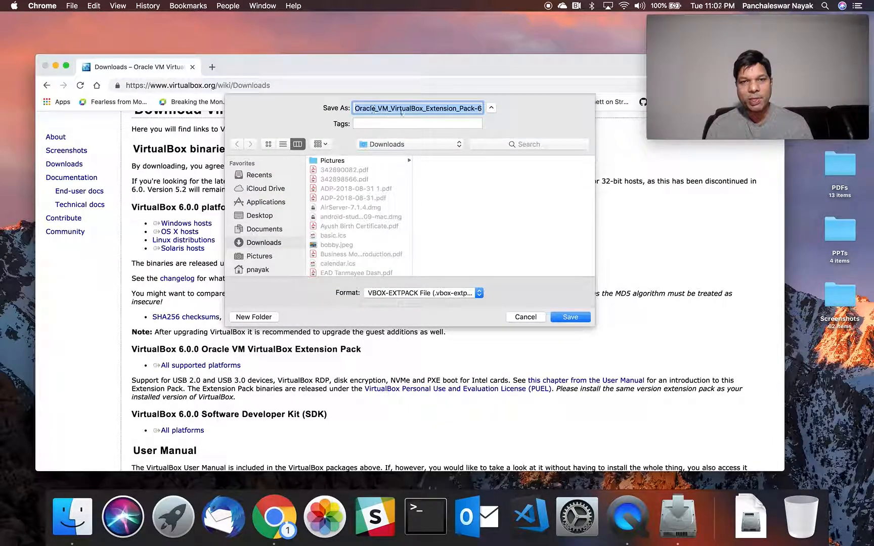
left_click(571, 317)
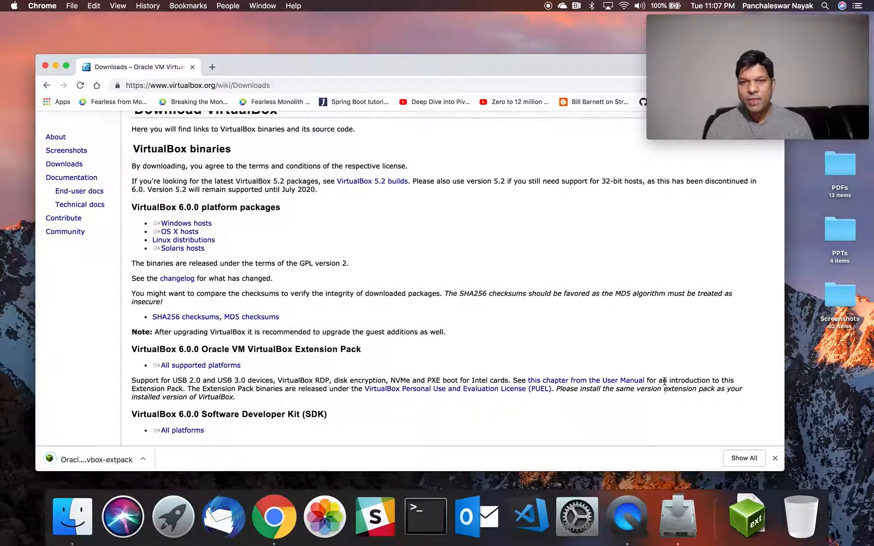
Step: Minimize the browser, close the VirtualBox installer and move its package to the Trash
left_click(56, 65)
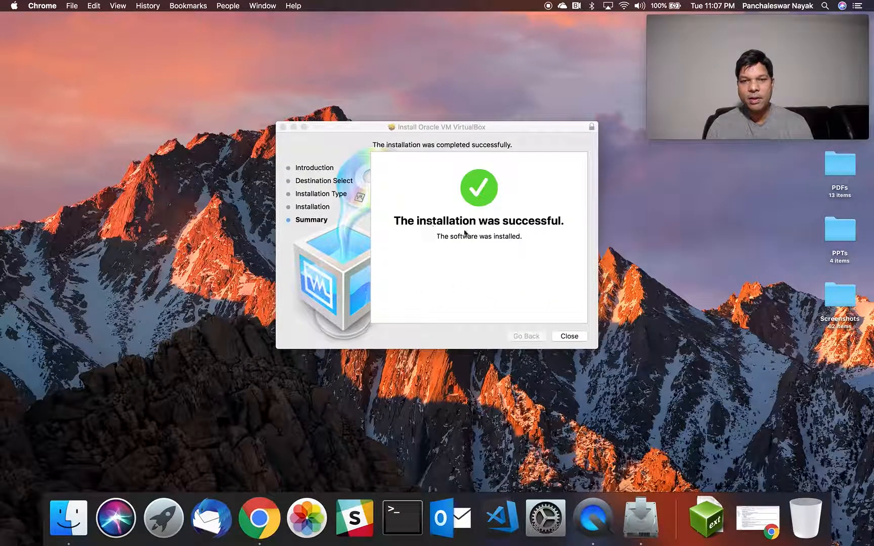
left_click(569, 336)
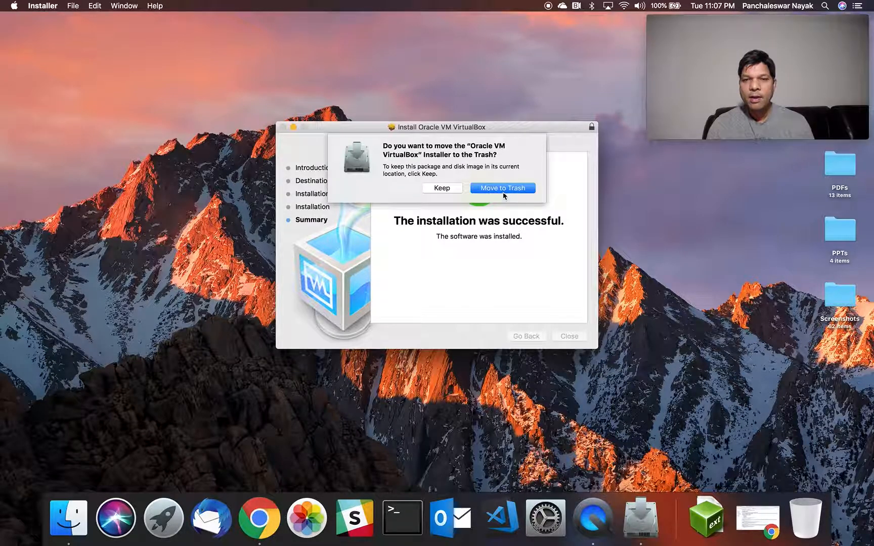
left_click(501, 196)
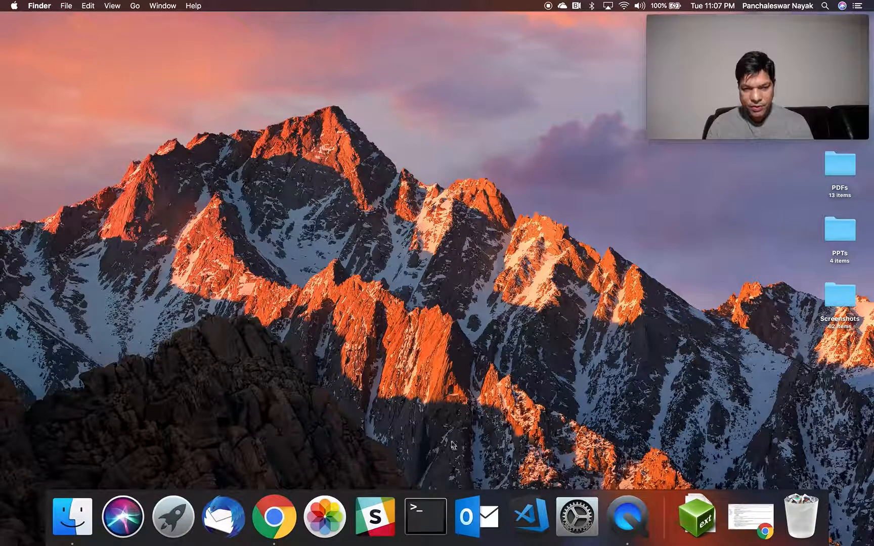
Step: Switch to Finder and launch VirtualBox.app from the Applications folder
left_click(274, 521)
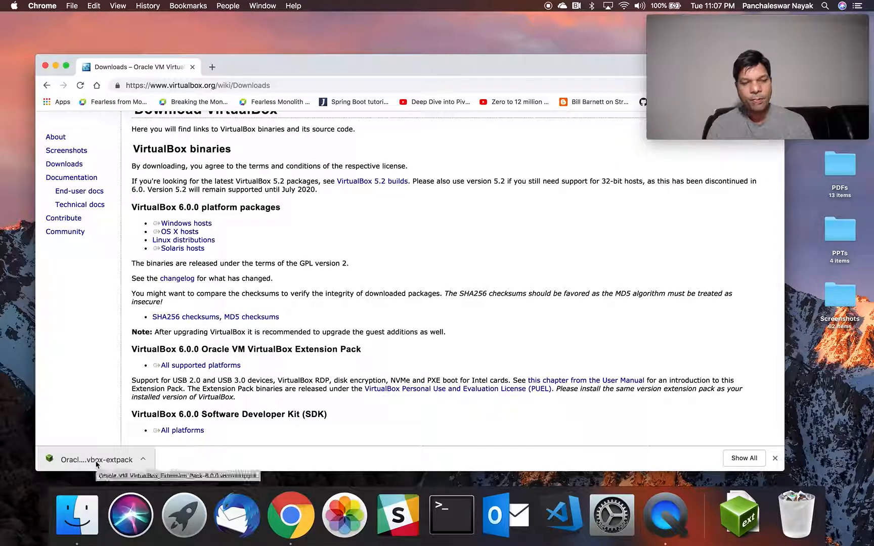
left_click(76, 516)
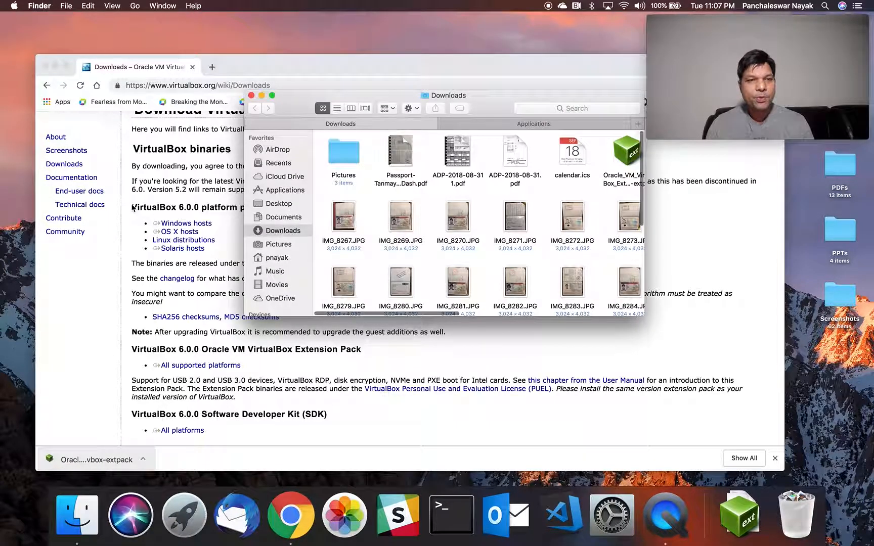
left_click(272, 95)
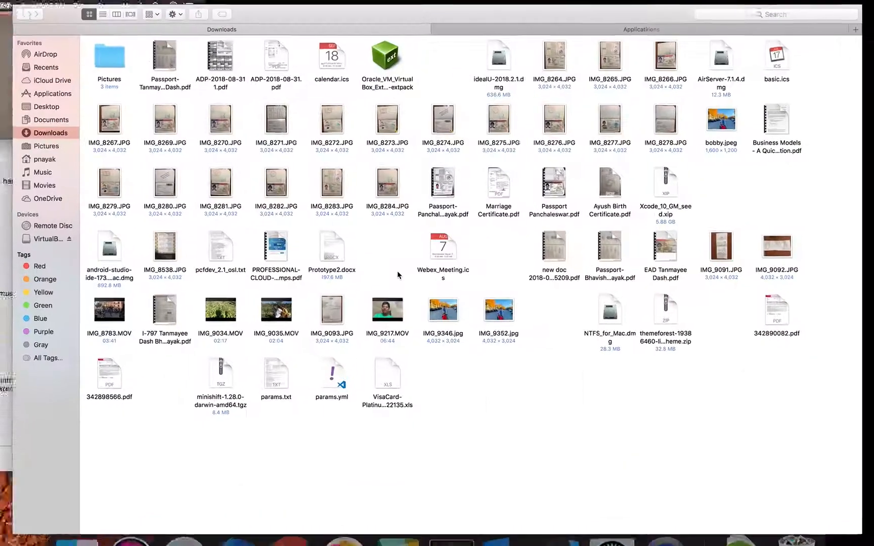
left_click(42, 92)
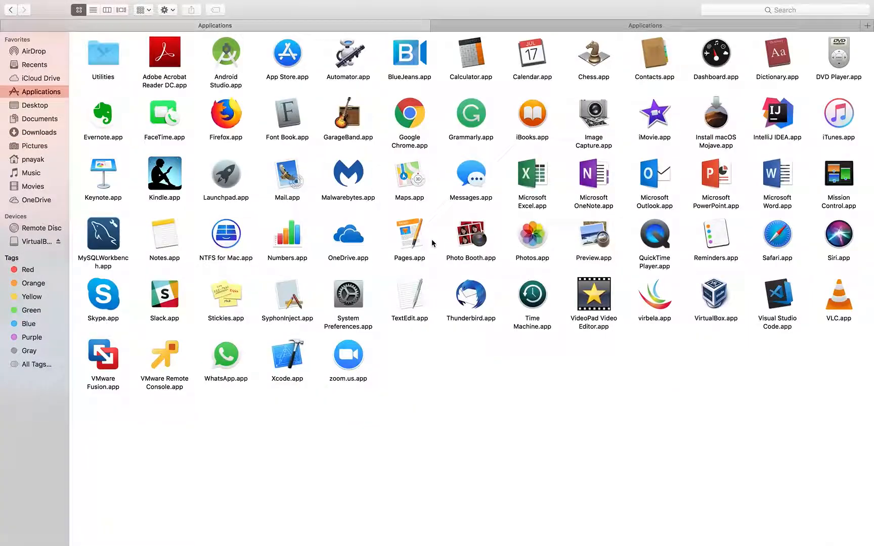
left_click(719, 303)
mouse_move(8, 4)
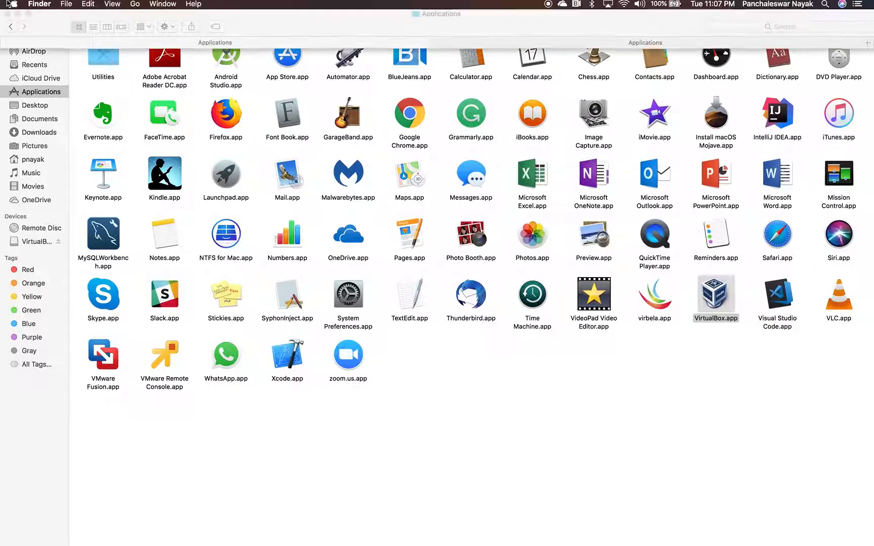
key("super+o")
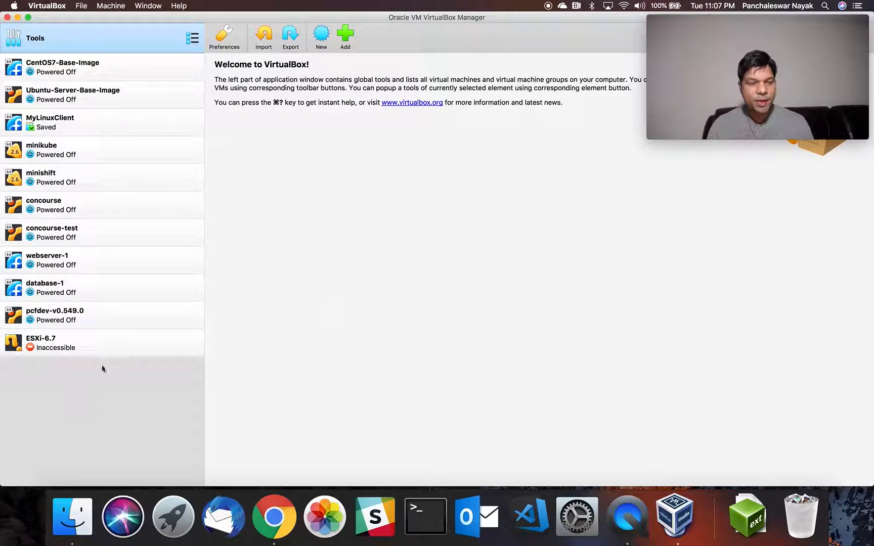
Step: Remove the inaccessible ESXi-6.7 virtual machine from the VirtualBox machine list
right_click(64, 337)
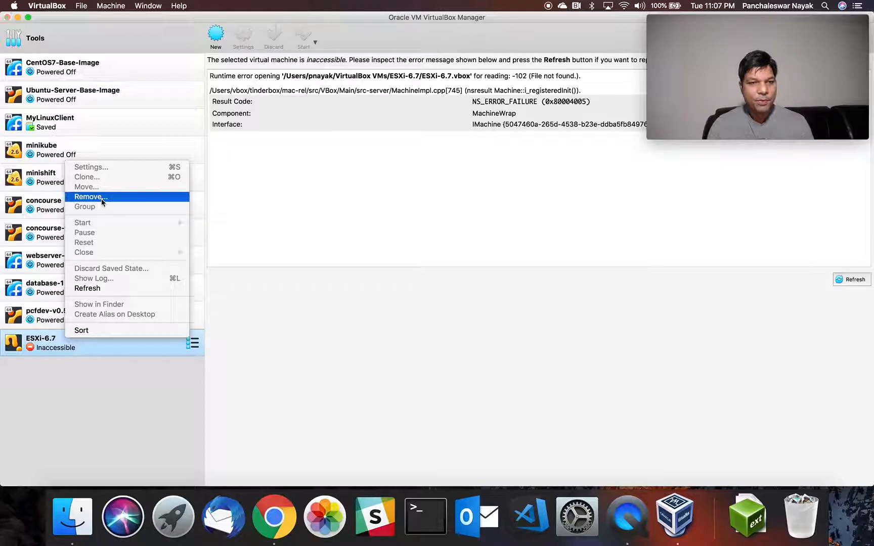
left_click(103, 199)
left_click(457, 102)
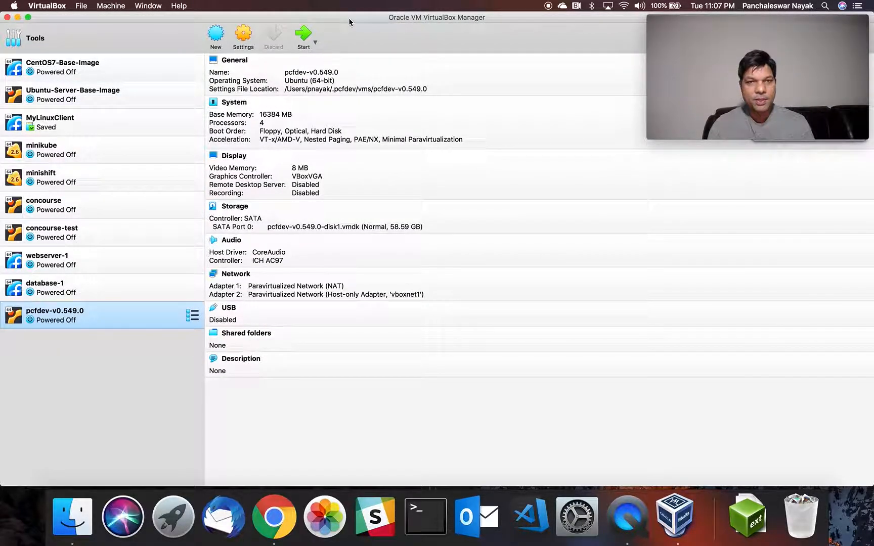
left_click_drag(349, 19, 350, 20)
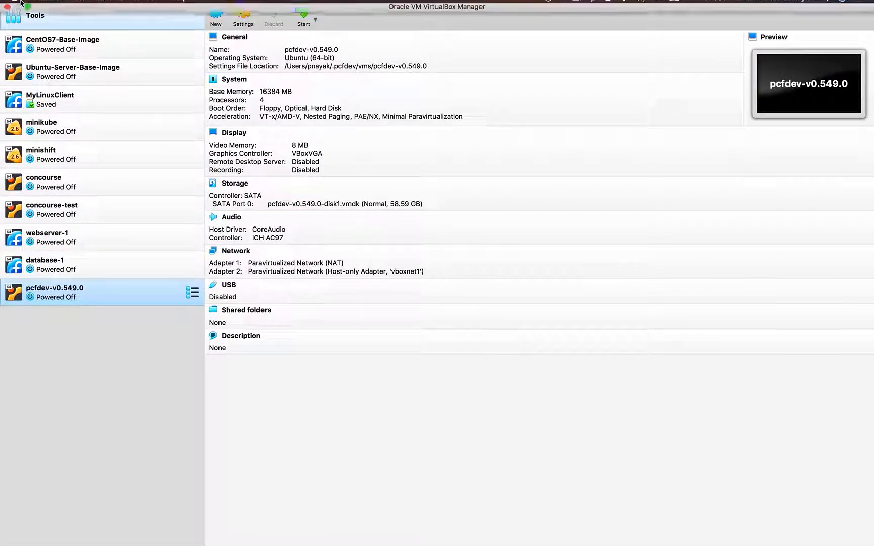
left_click(28, 17)
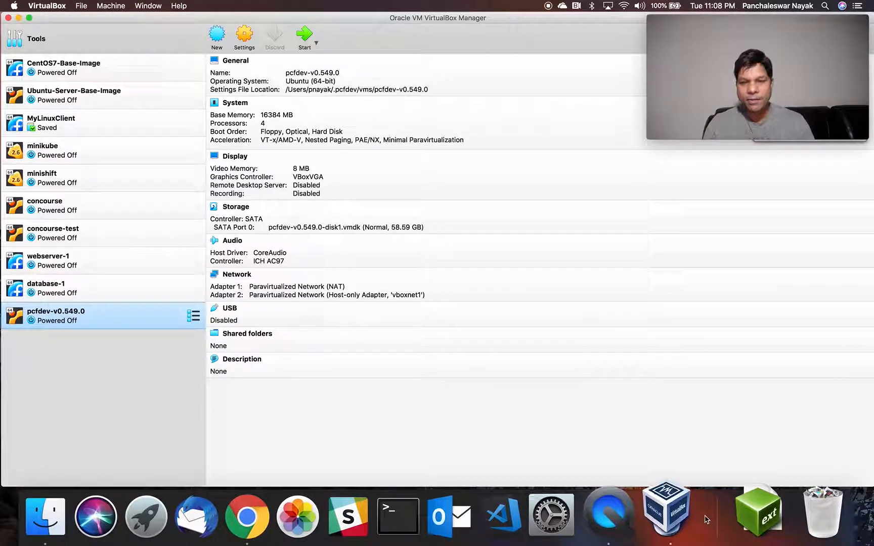
Step: Switch to Chrome and try to open the downloaded Extension Pack directly, then from its Downloads folder in Finder
left_click(262, 519)
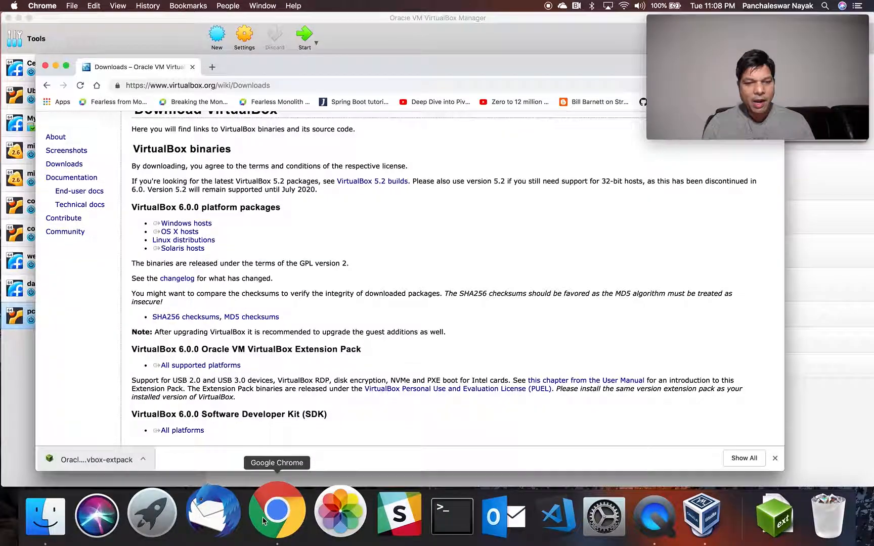
left_click(98, 462)
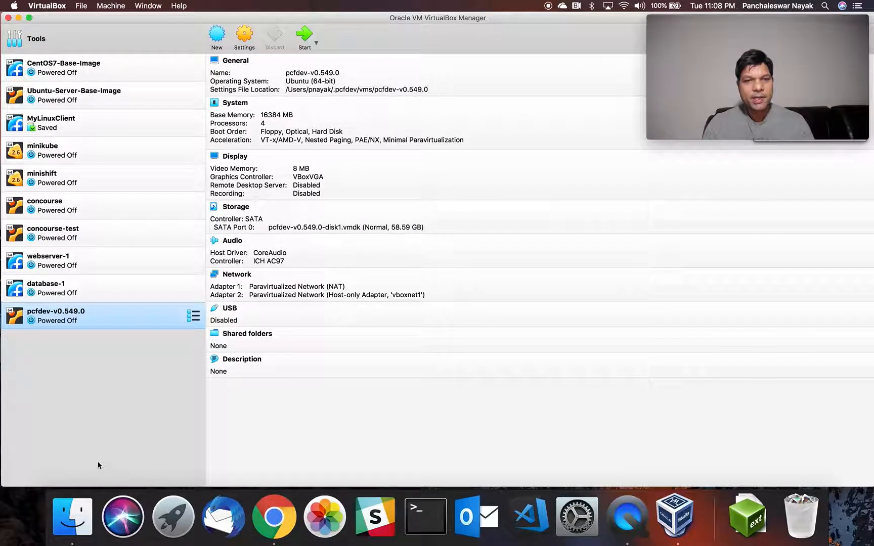
left_click(275, 517)
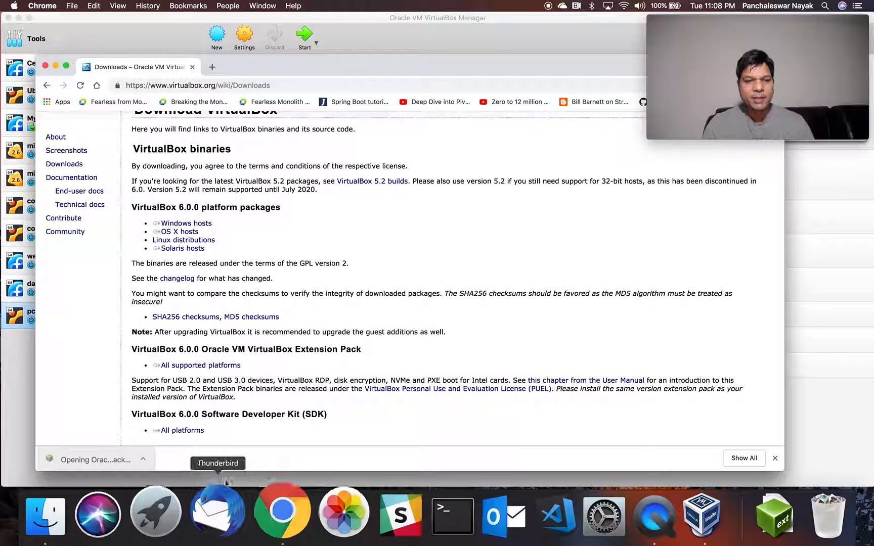
left_click(143, 459)
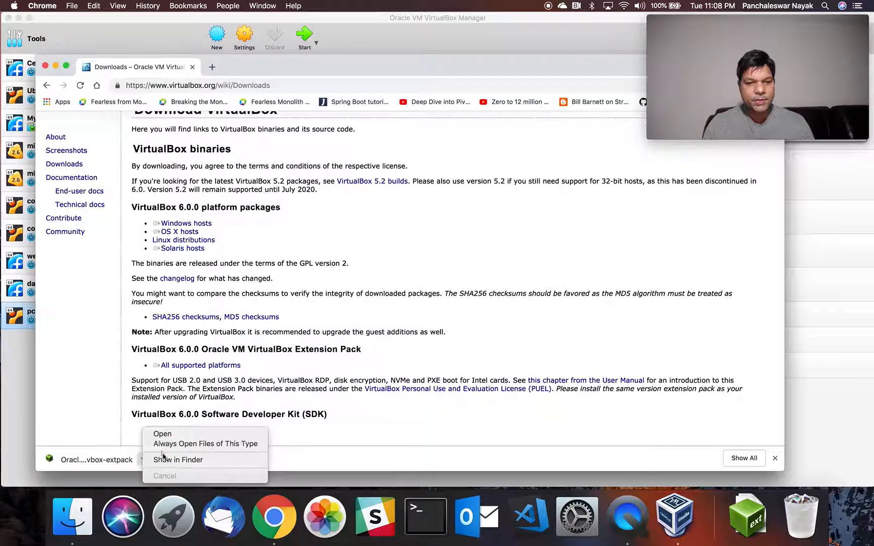
left_click(165, 461)
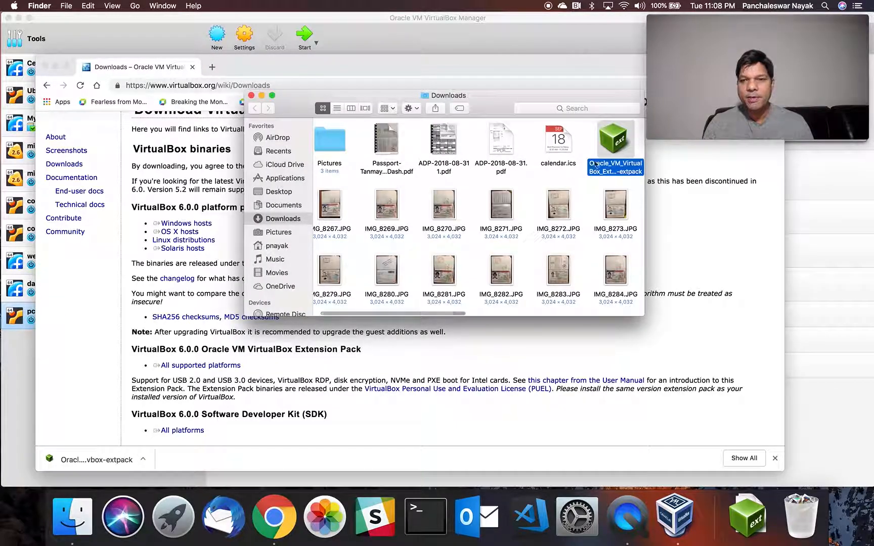
double_click(614, 144)
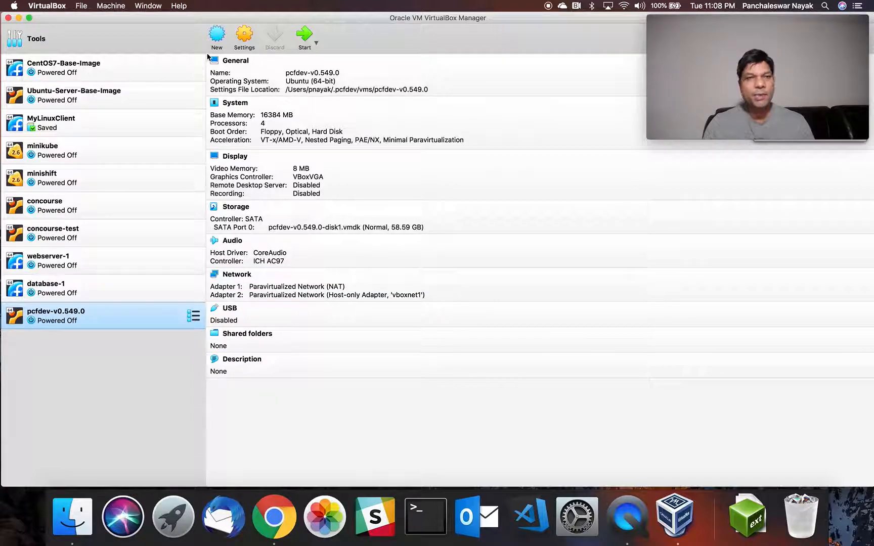
Step: Open the VirtualBox preferences and show the Extensions settings
left_click(111, 6)
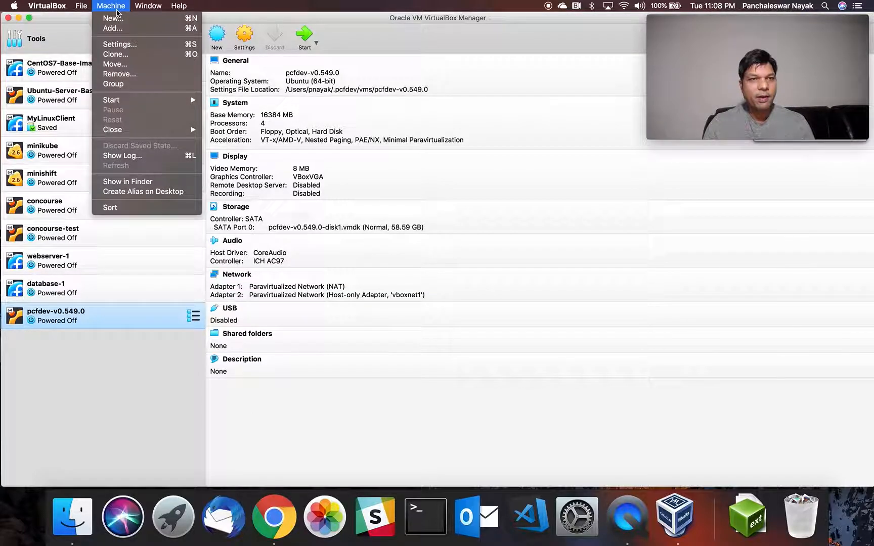
mouse_move(61, 9)
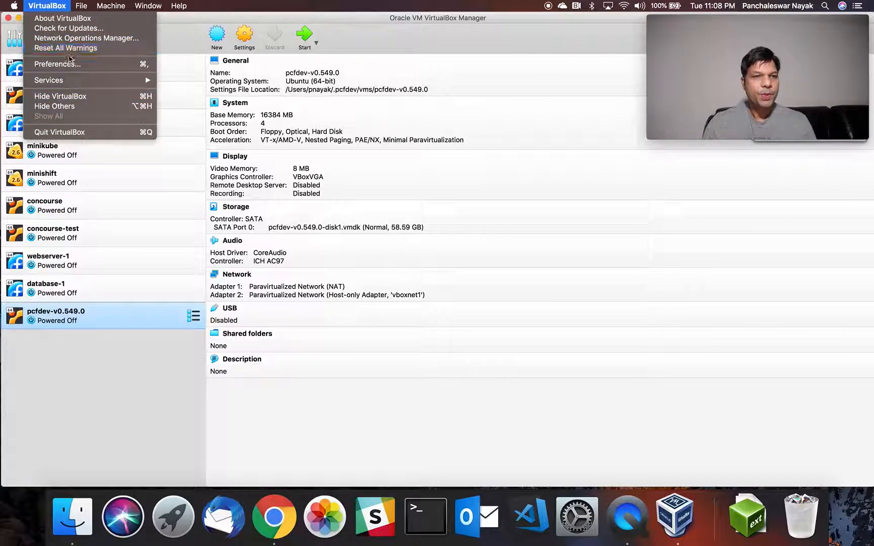
left_click(69, 64)
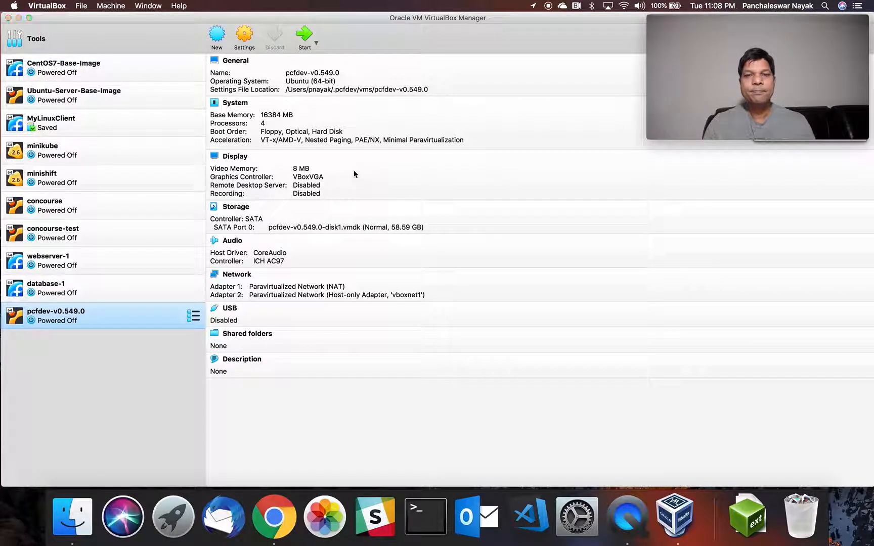
left_click(492, 150)
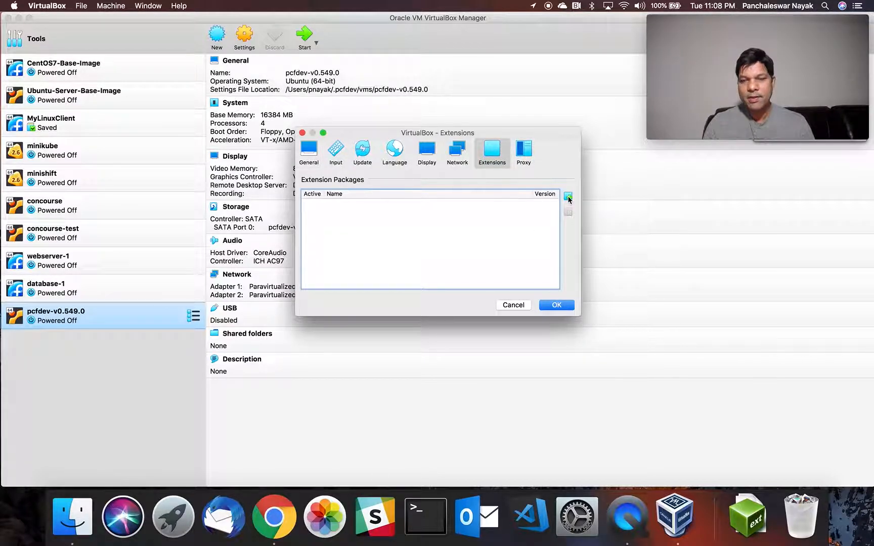
Step: Add the Oracle VM VirtualBox Extension Pack file from the Downloads folder to the extension packages
left_click(569, 196)
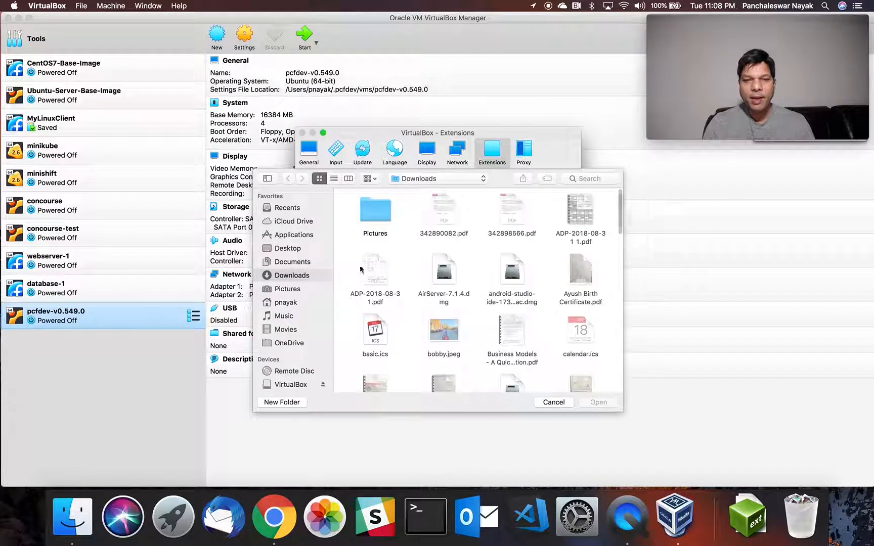
scroll(504, 318, "down", 5)
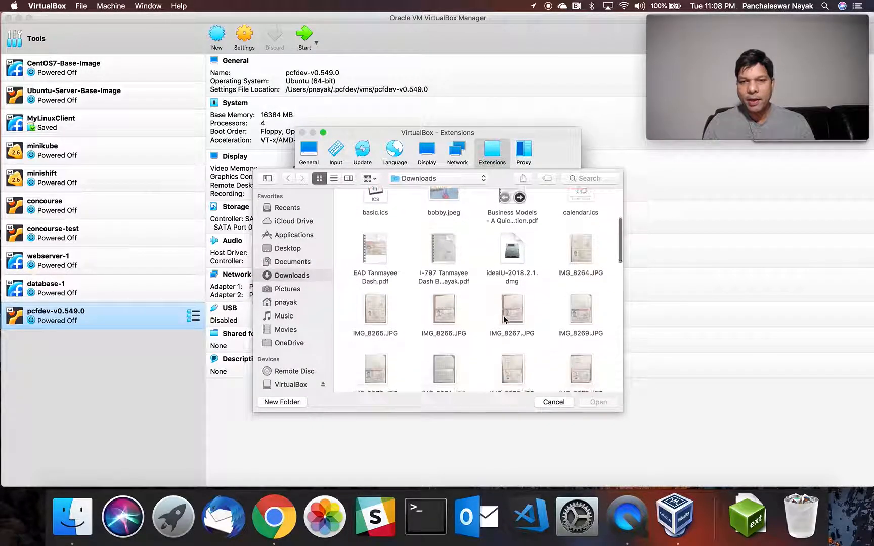
scroll(504, 318, "down", 10)
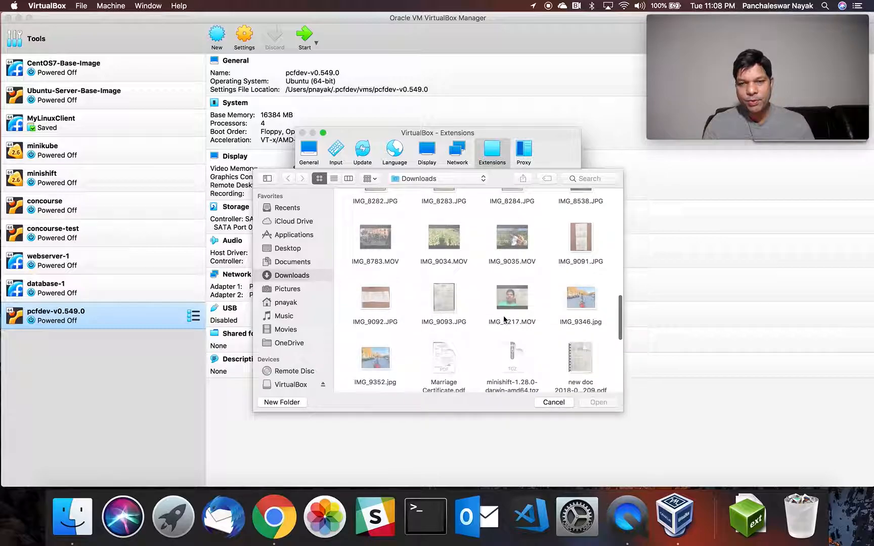
scroll(504, 319, "down", 3)
left_click(444, 351)
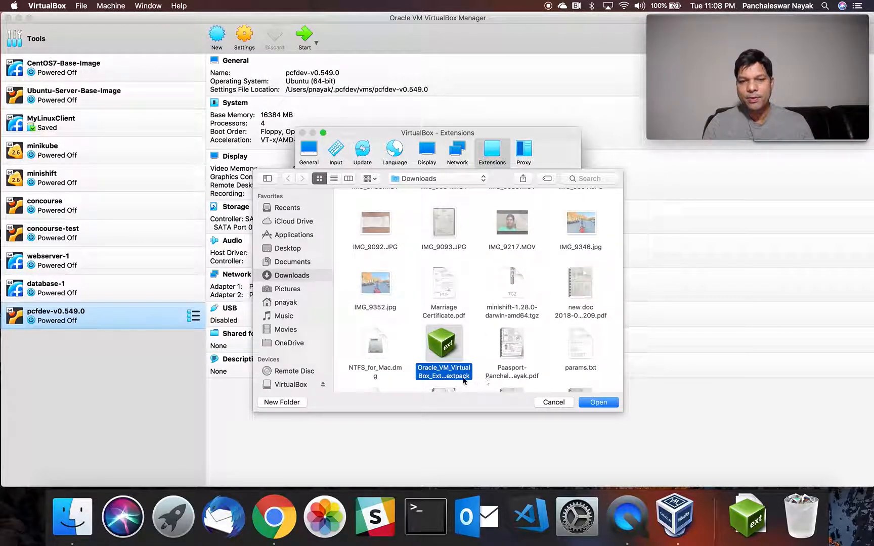
left_click(600, 404)
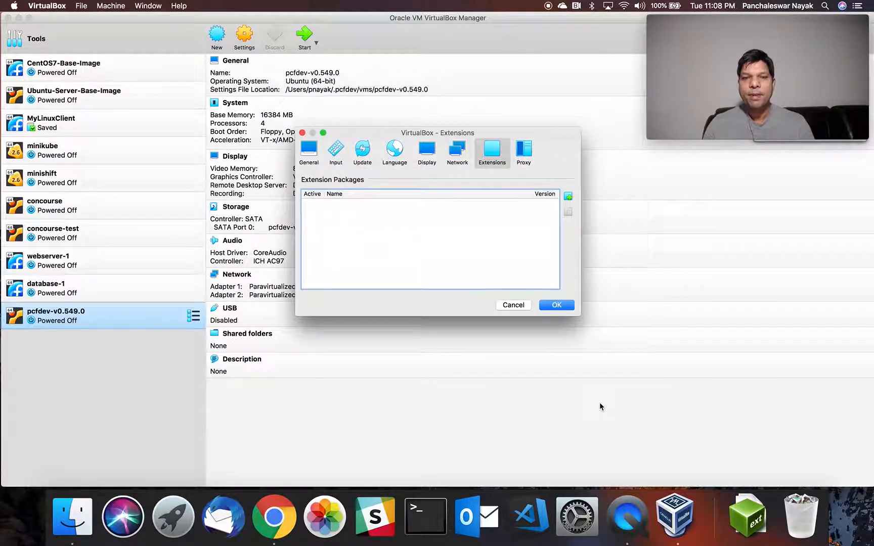
Step: Install the extension pack by agreeing to its license and authorizing with the account password, and save the preferences
left_click(461, 298)
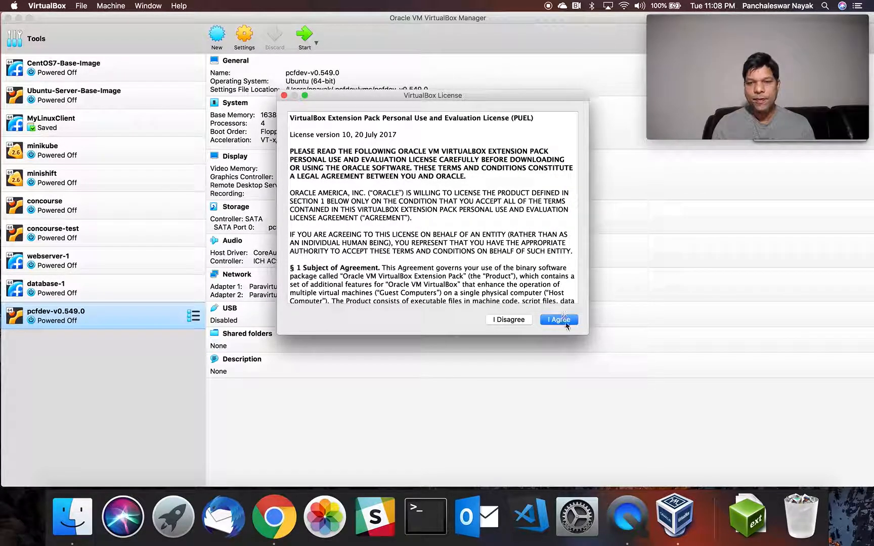
left_click(559, 319)
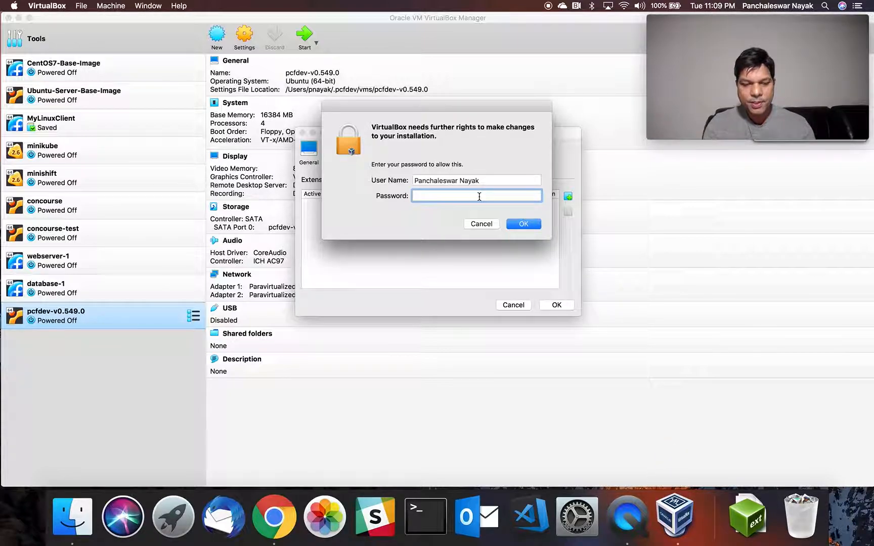
type("•••••••")
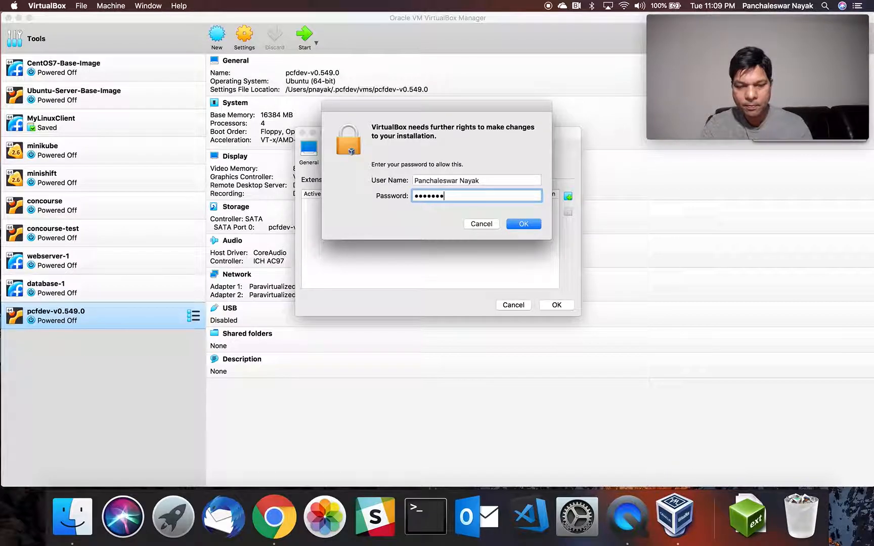
left_click(524, 224)
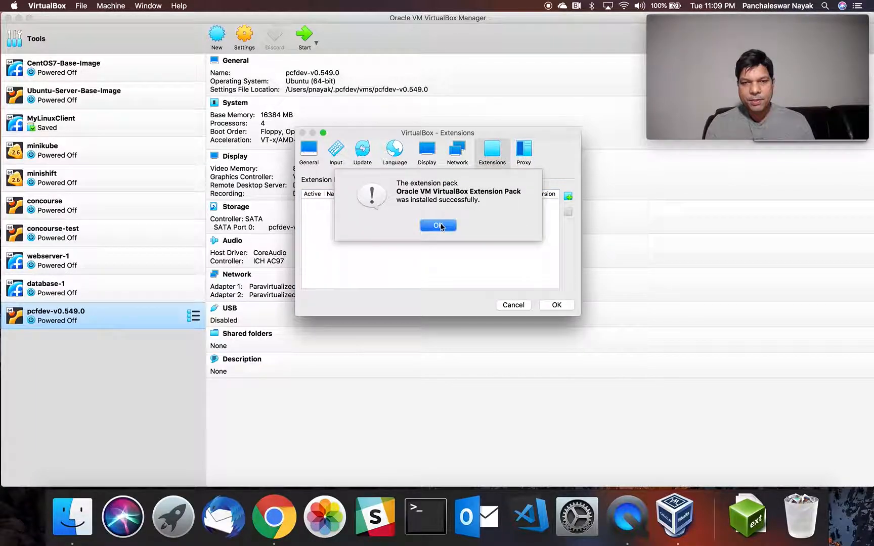
left_click(438, 226)
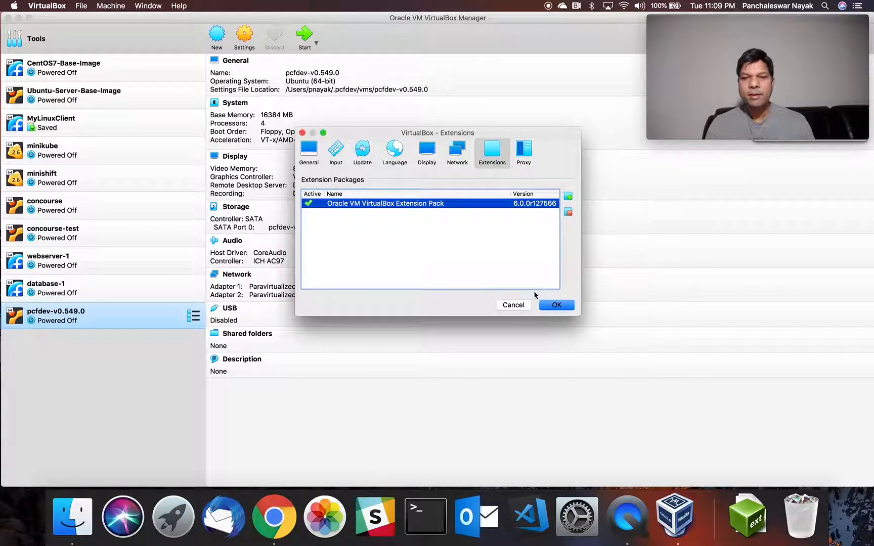
left_click(556, 304)
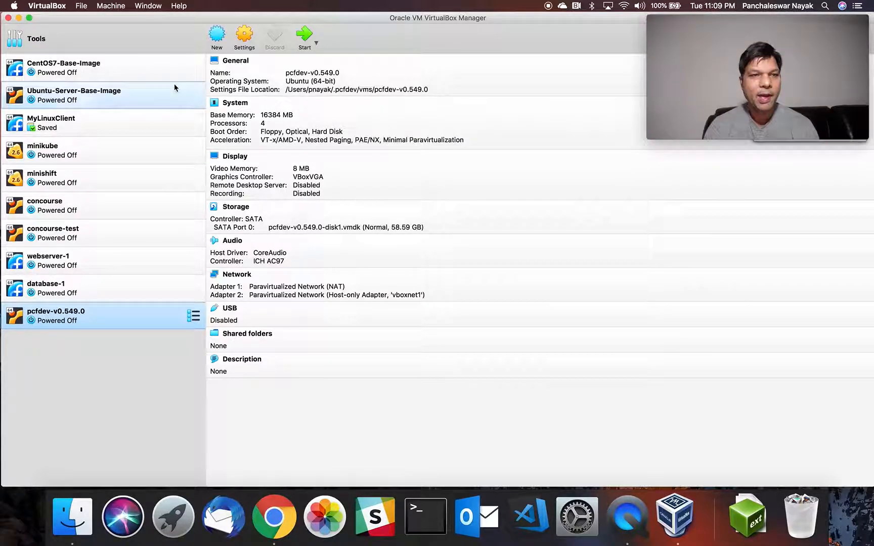
Step: Quit VirtualBox and close the Finder window showing the Downloads folder
left_click(47, 6)
left_click(72, 132)
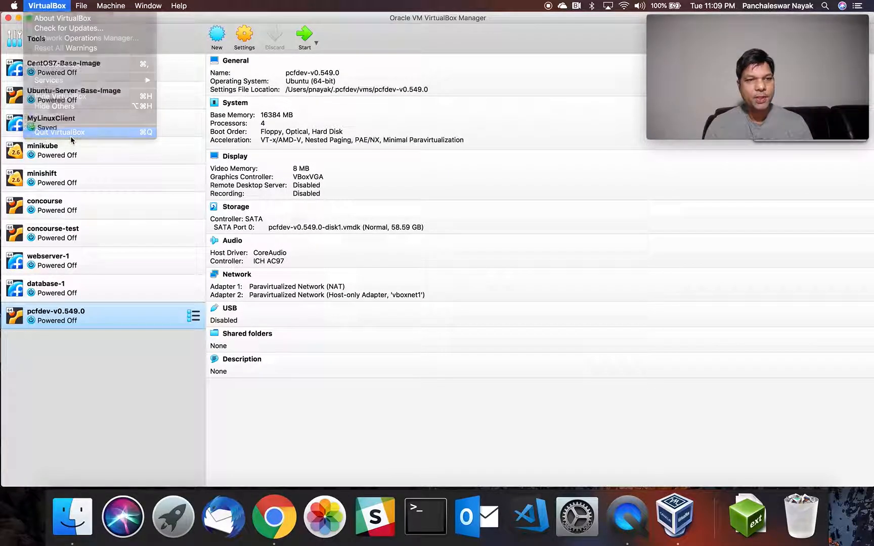
left_click(251, 96)
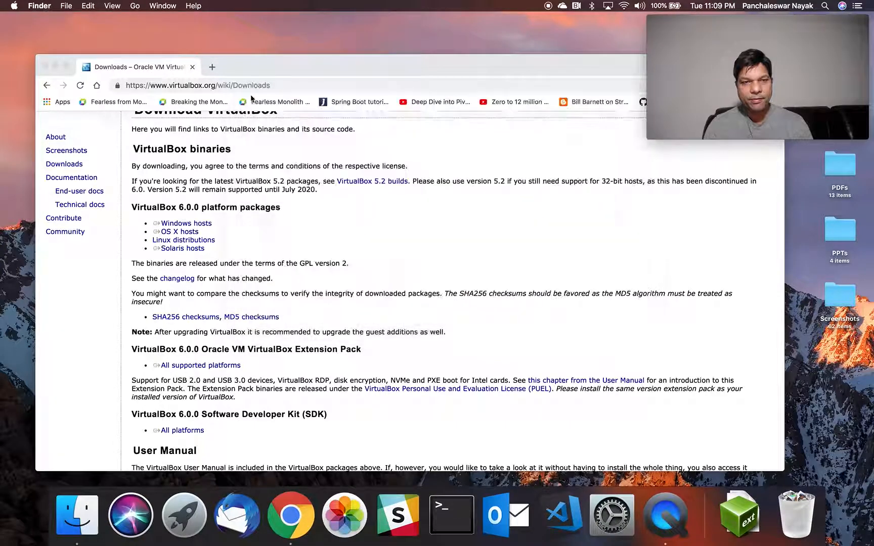
left_click(45, 66)
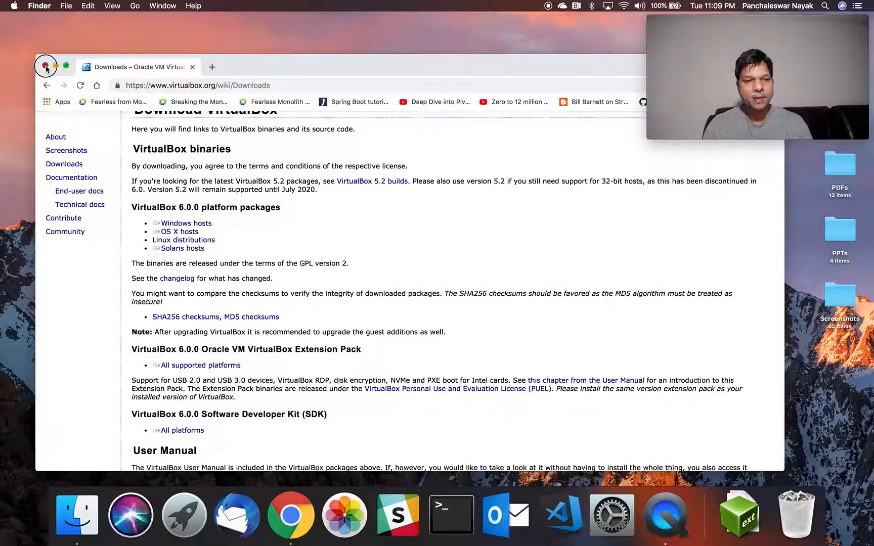
left_click(353, 213)
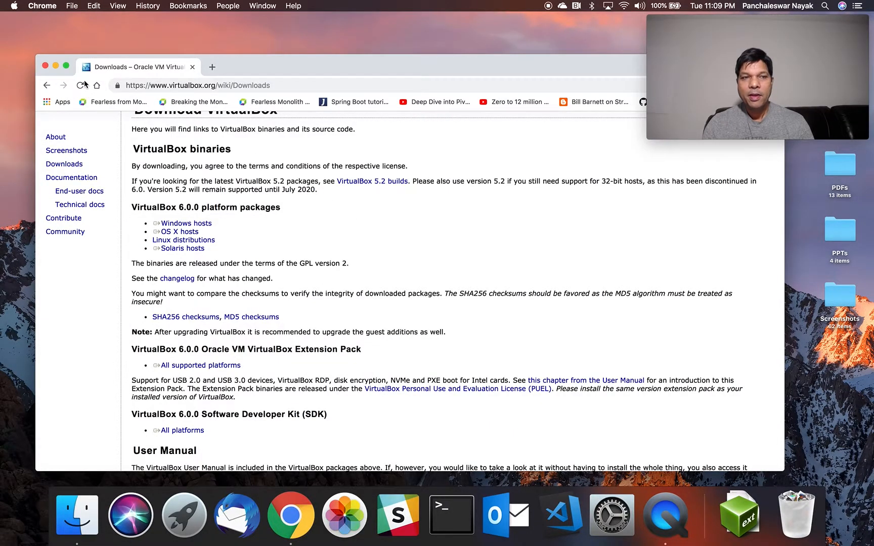
left_click(66, 67)
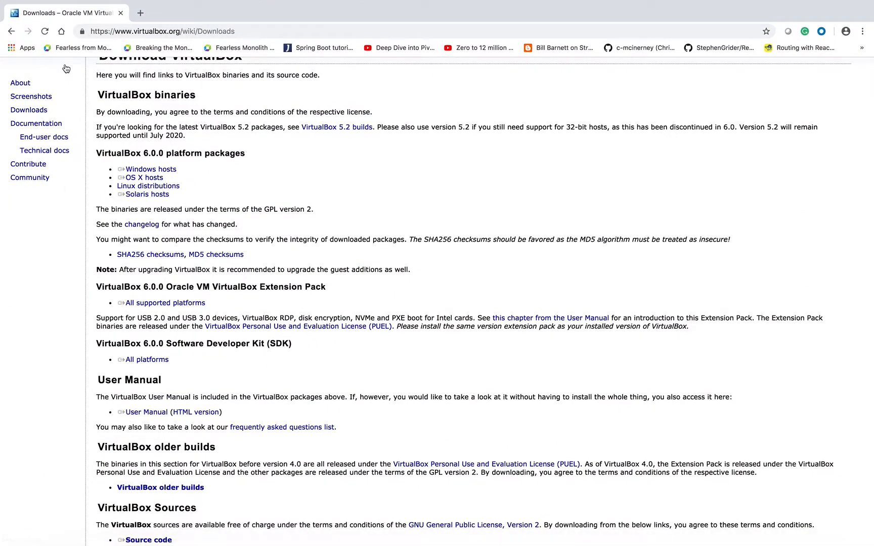
mouse_move(1, 1)
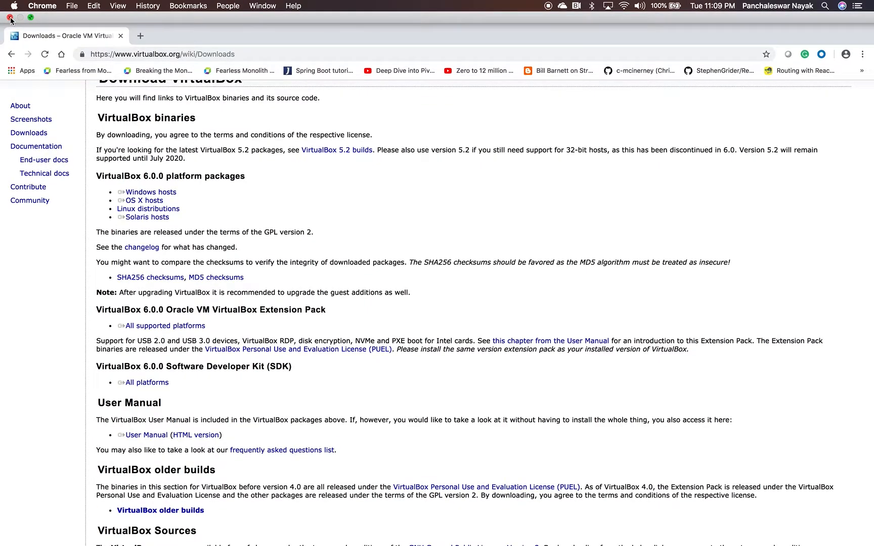
left_click(30, 18)
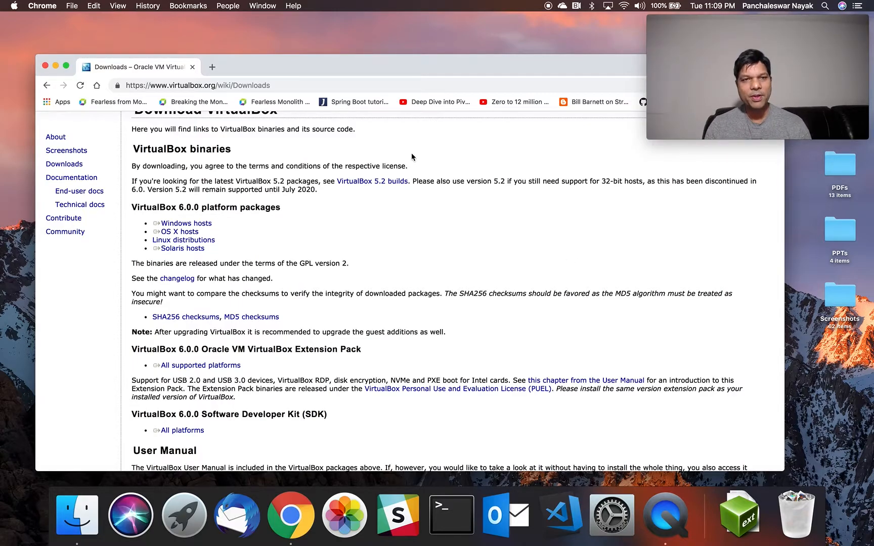
Step: Open the website vmware.com in a new browser tab
left_click(212, 67)
type("vmware.com")
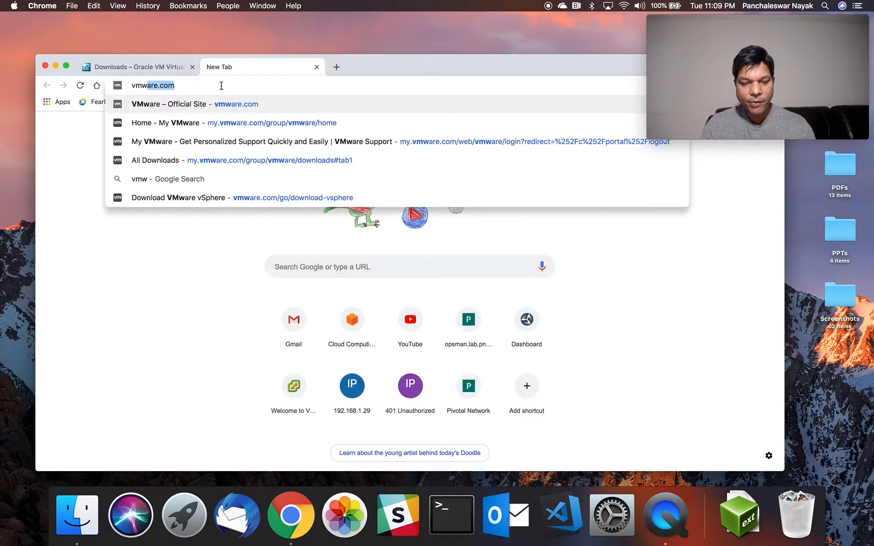
key("Return")
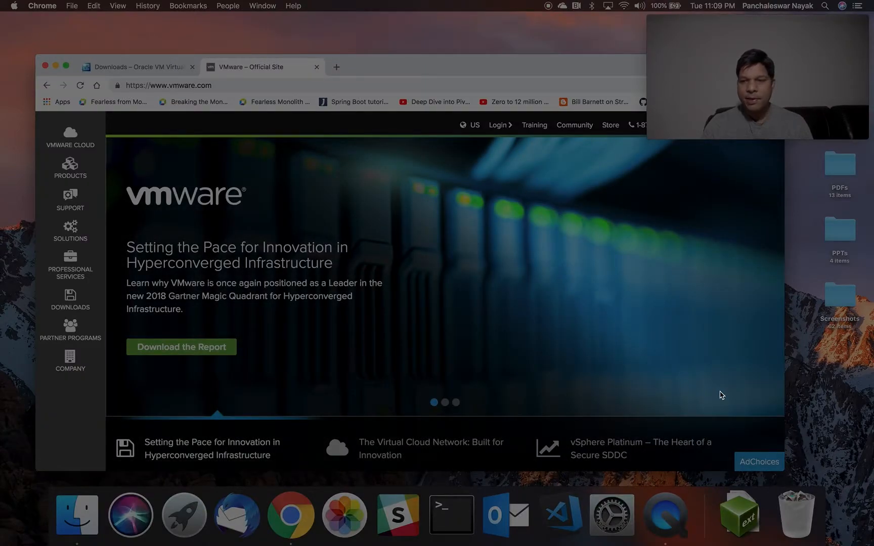
Step: Enlarge and reposition the browser window, and display the Downloads section of the VMware site
left_click_drag(783, 473, 873, 486)
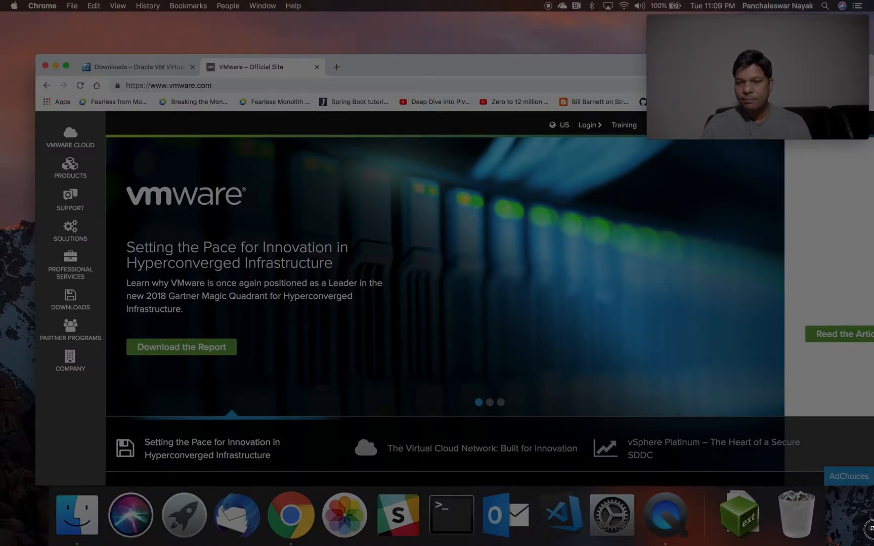
left_click_drag(475, 75, 444, 35)
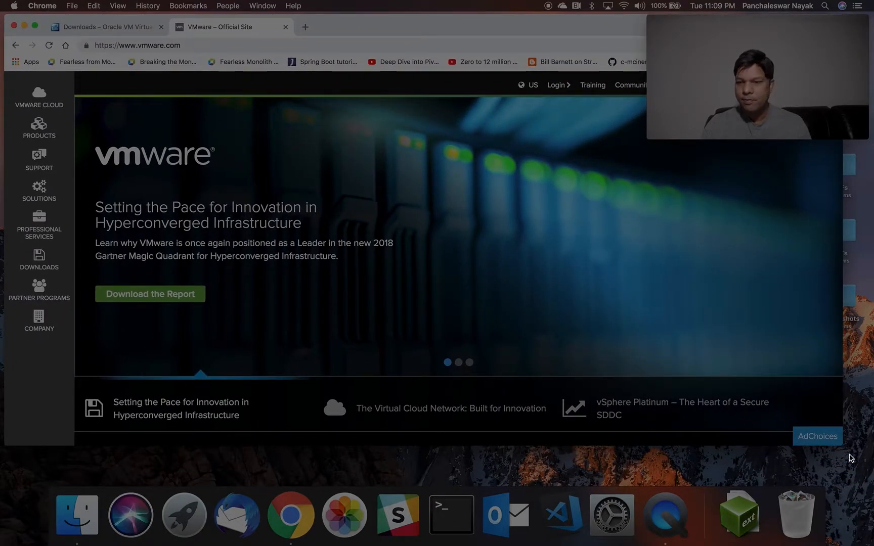
left_click(41, 264)
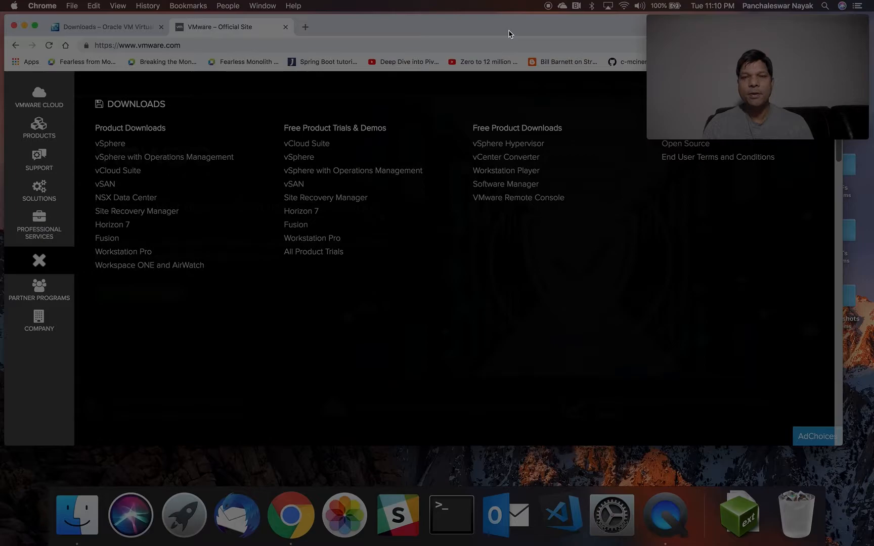
Step: Open the free vSphere Hypervisor download from the Downloads section and look through the 6.7 Download Center page
left_click(502, 146)
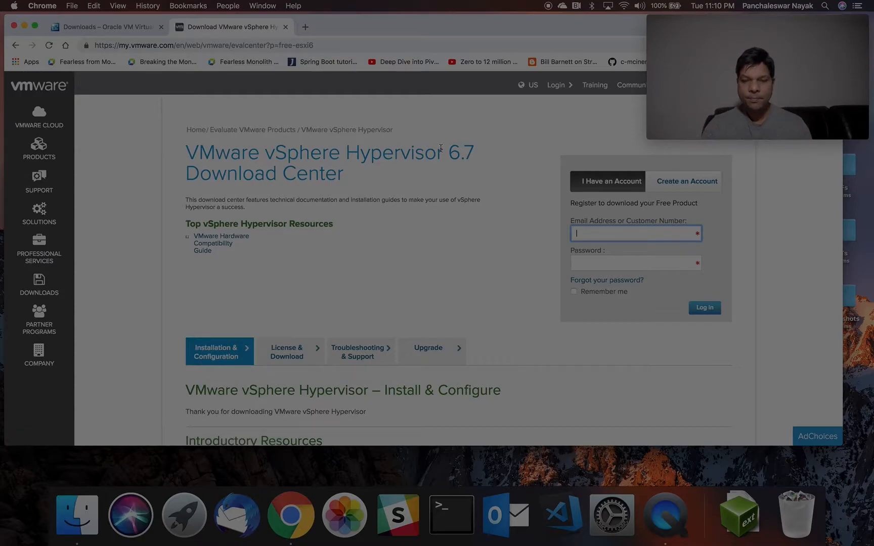
key("super+r")
key("XF86MonBrightnessUp")
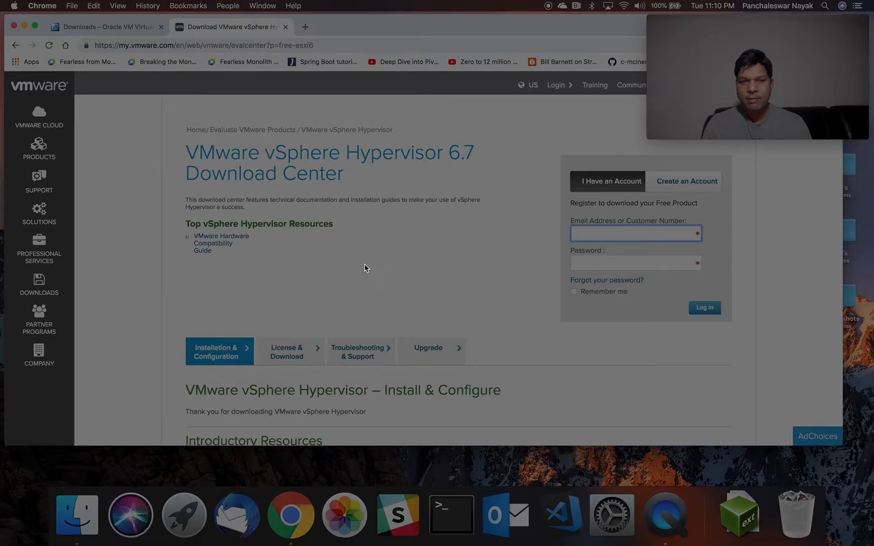
scroll(422, 272, "down", 8)
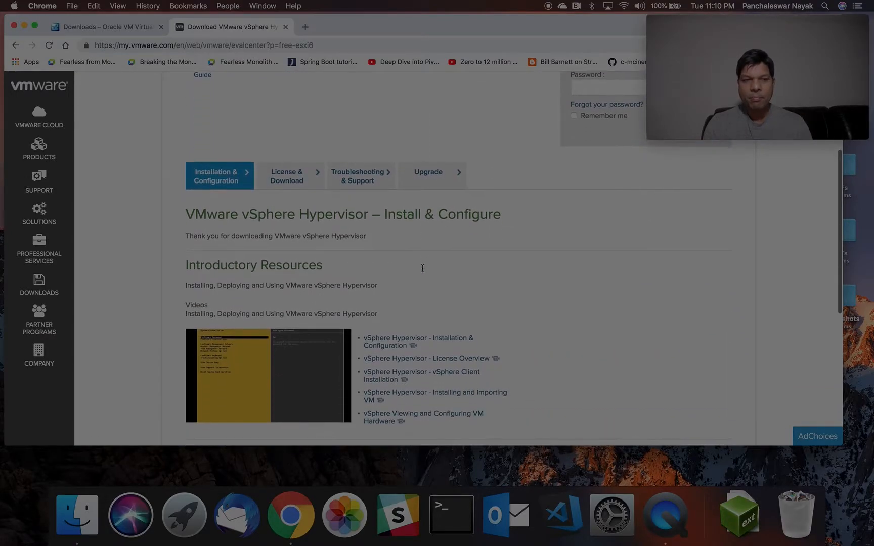
scroll(422, 268, "up", 8)
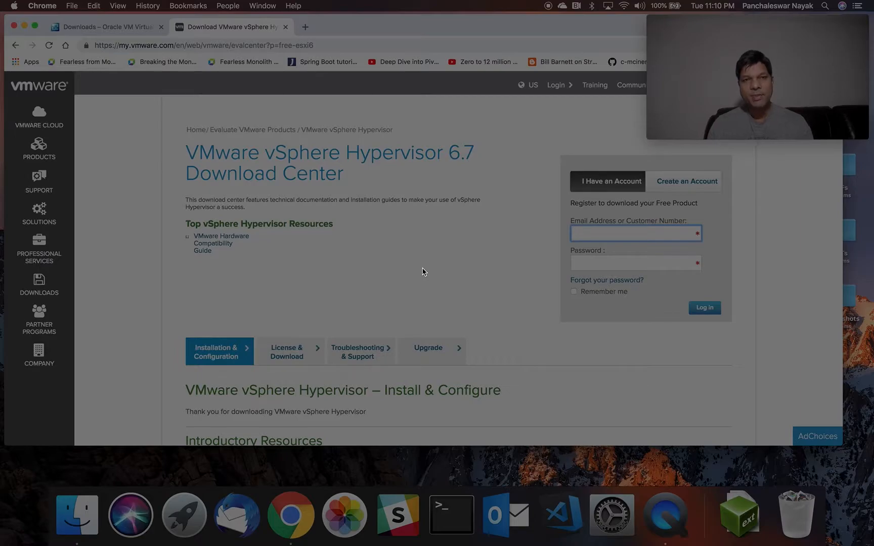
scroll(423, 271, "down", 5)
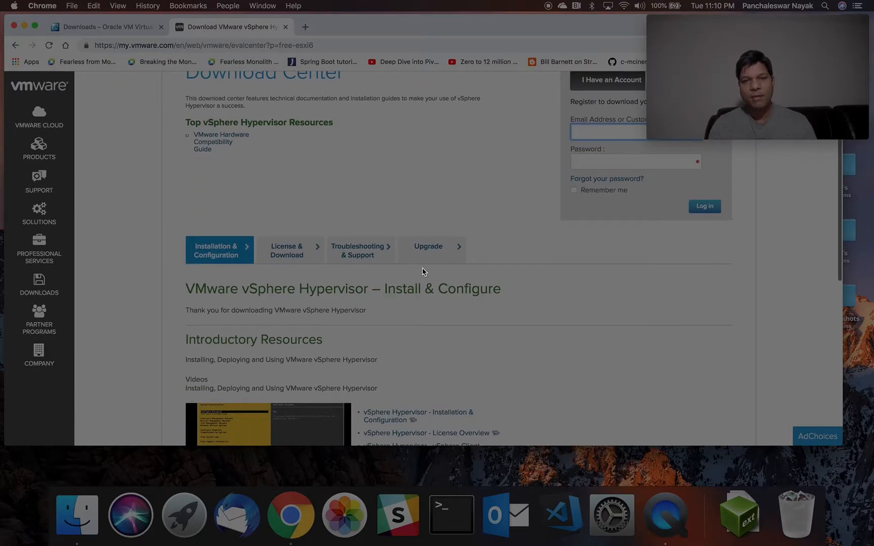
scroll(423, 272, "up", 5)
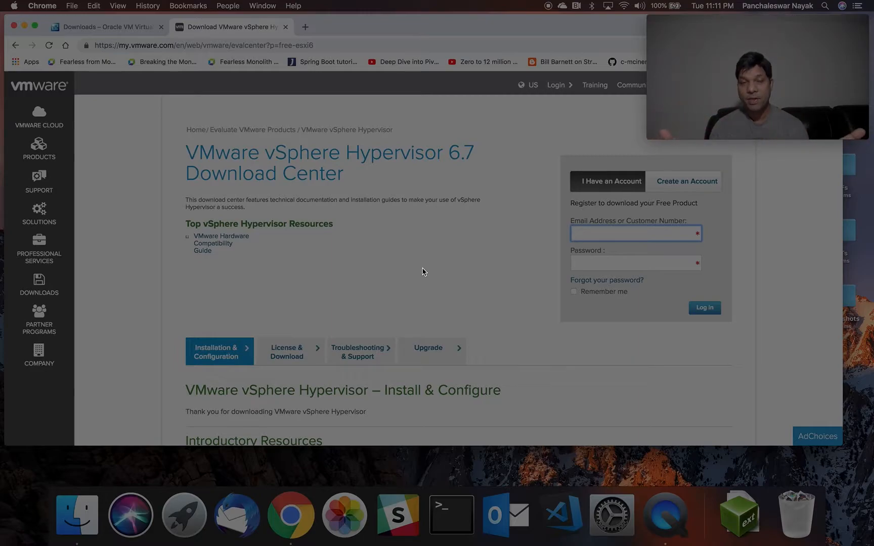
scroll(423, 272, "down", 3)
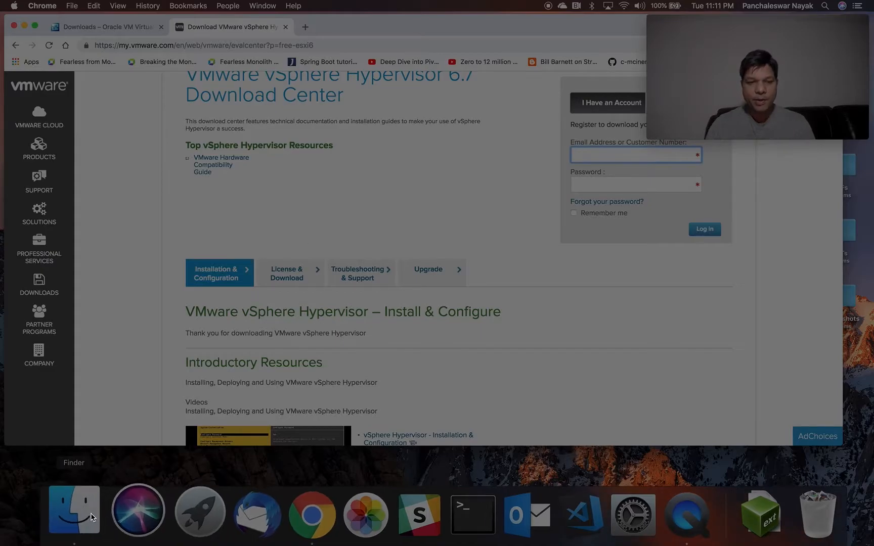
Step: Switch to Finder and open the iso folder inside the home folder, displayed as a list
left_click(76, 514)
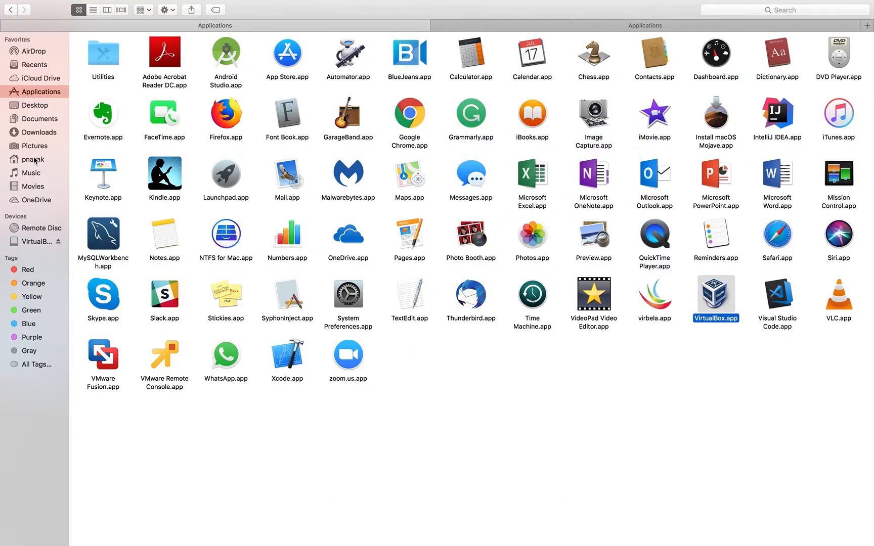
left_click(34, 161)
double_click(762, 60)
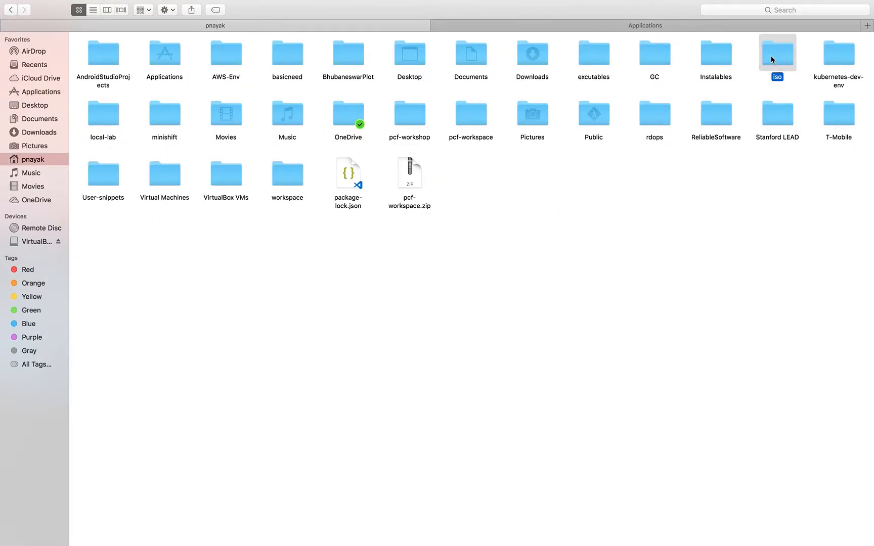
left_click(93, 10)
Step: Examine the VMware-VMvisor-Installer 6.7.0 and VMware-VCSA-all-6.7.0 ISO files in the iso folder, including their sizes
left_click(226, 193)
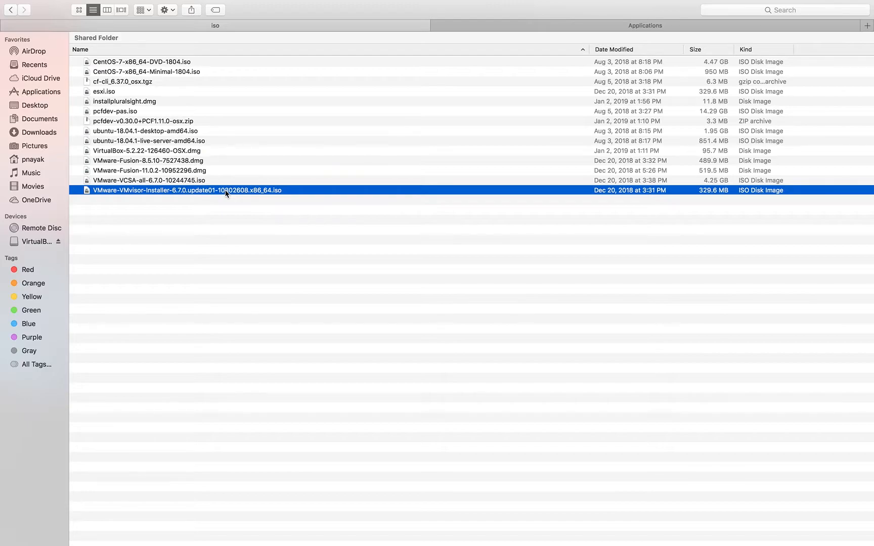
left_click(161, 181)
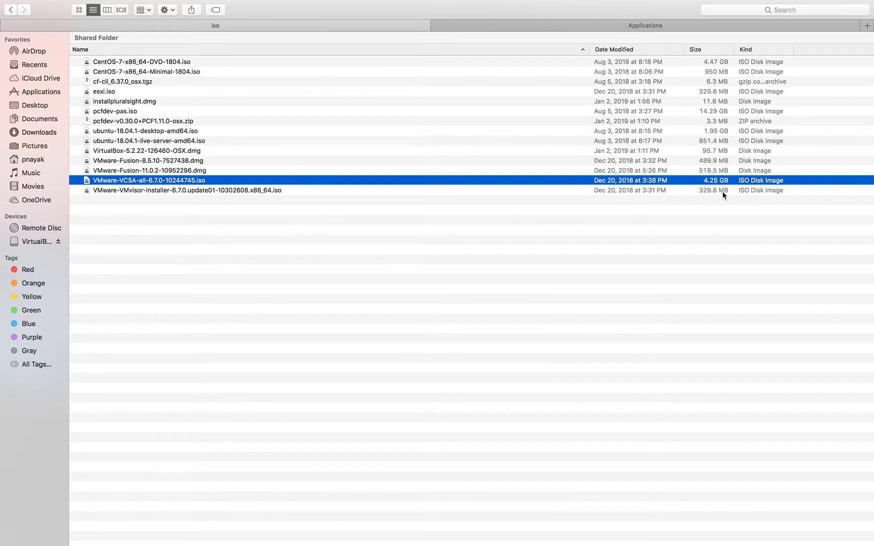
left_click(706, 194)
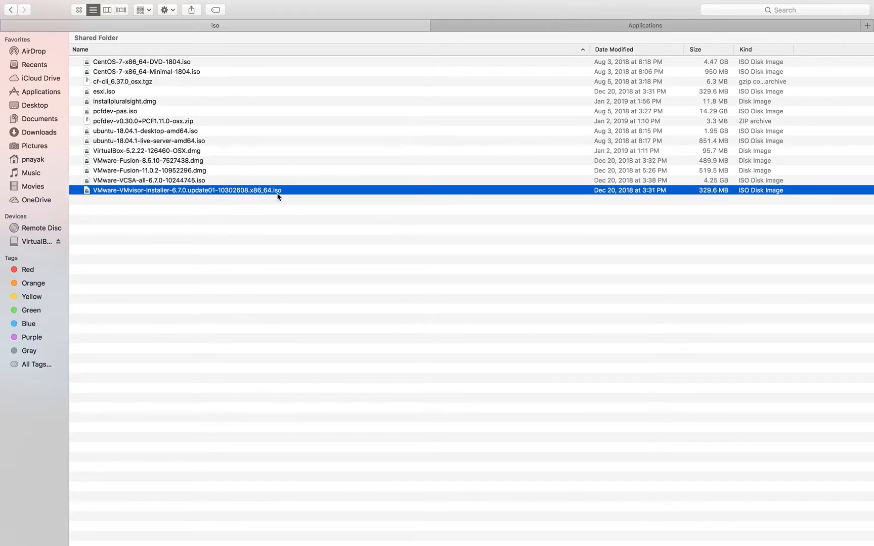
left_click(199, 182)
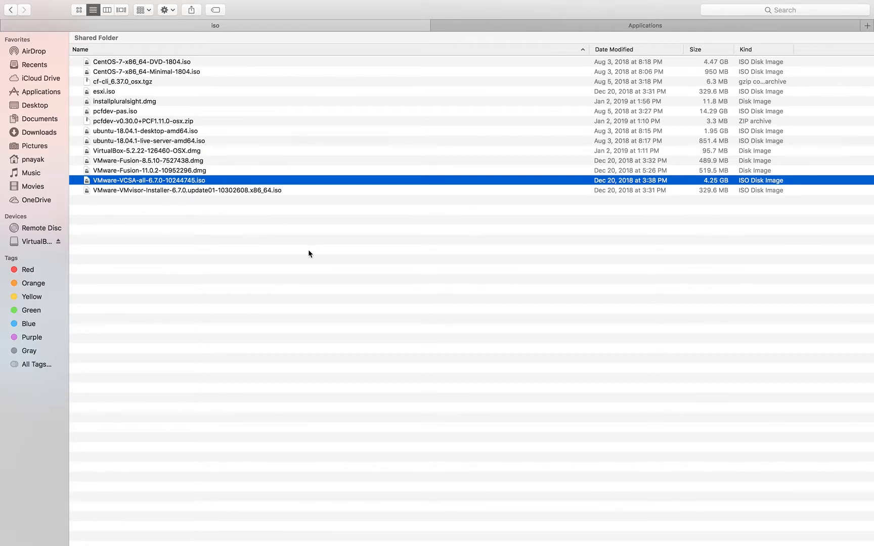
Step: Switch back to Chrome, reopen the free vSphere Hypervisor download from the site's Downloads section, and look over the page
key("ctrl+Up")
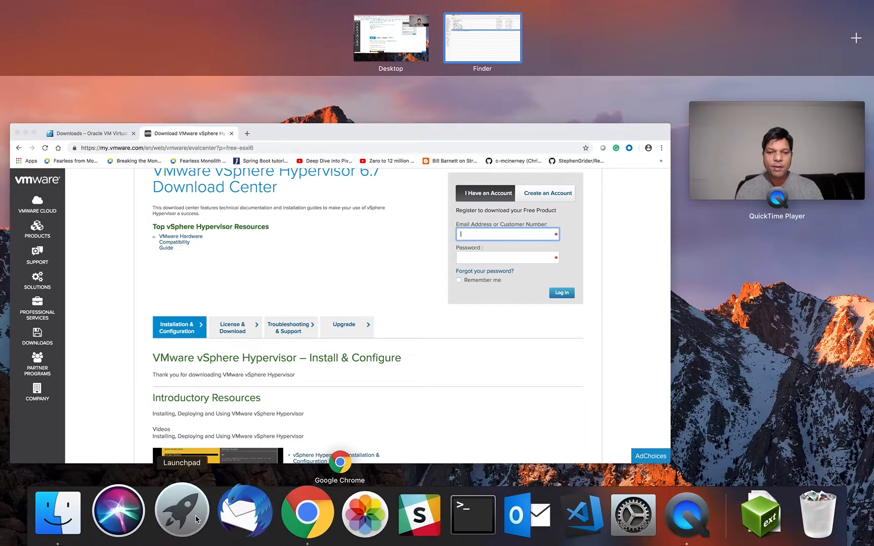
left_click(515, 386)
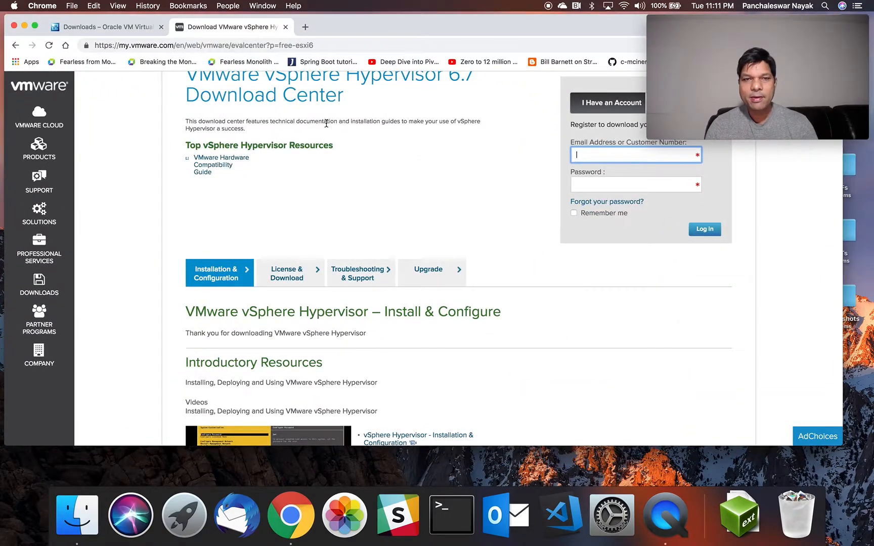
left_click(39, 285)
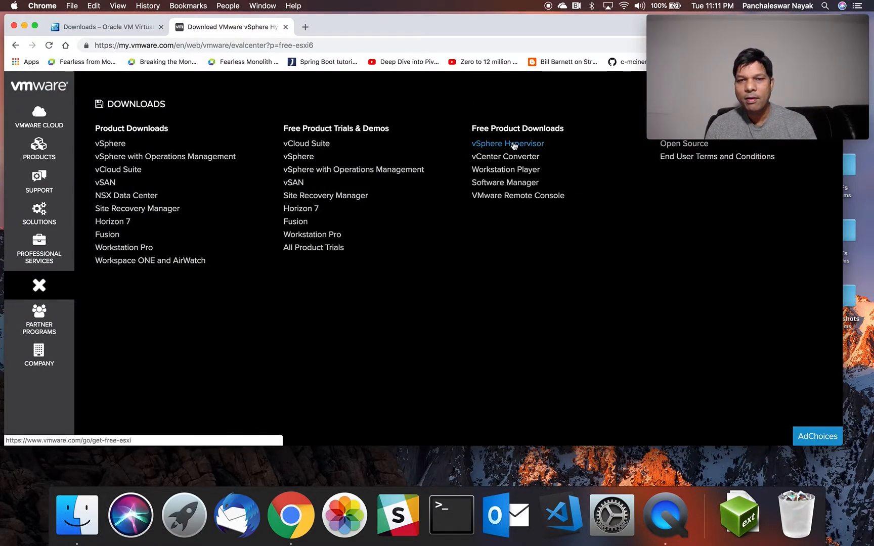
left_click(512, 144)
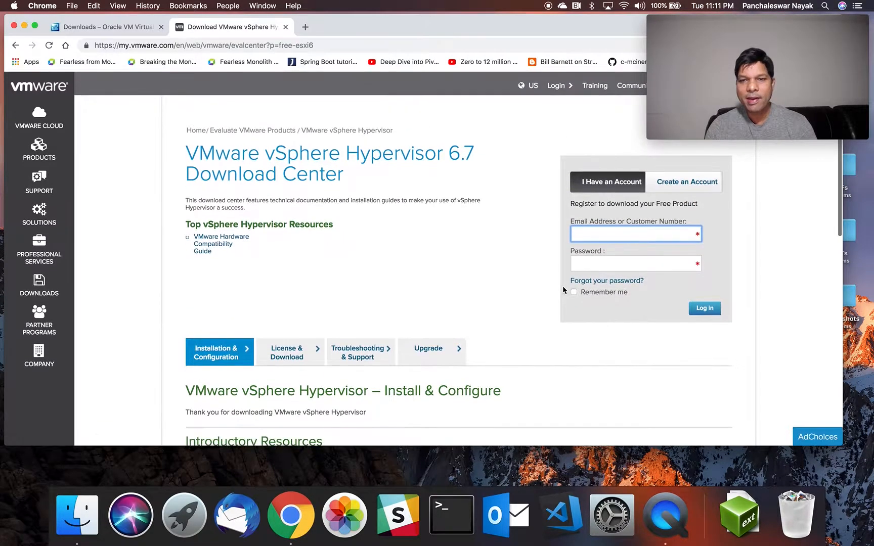
scroll(562, 286, "down", 6)
scroll(563, 287, "down", 3)
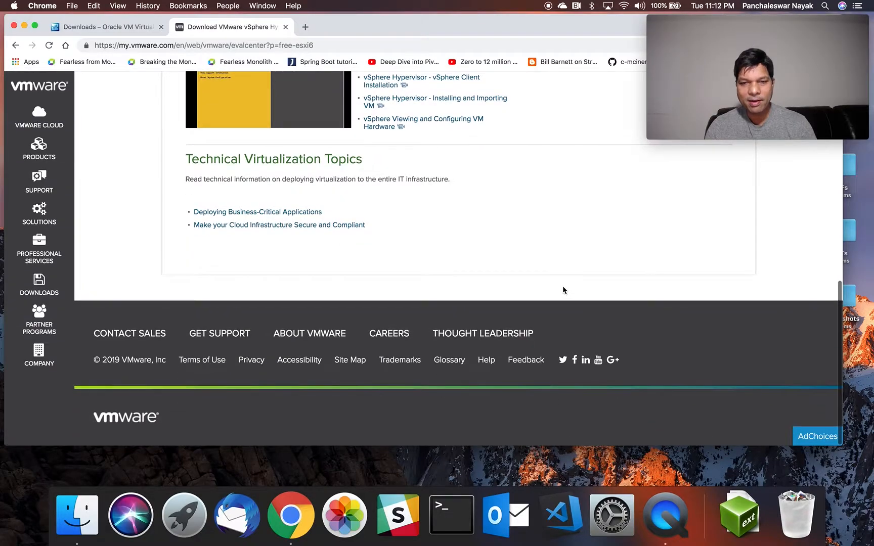
scroll(563, 287, "up", 5)
scroll(562, 286, "up", 5)
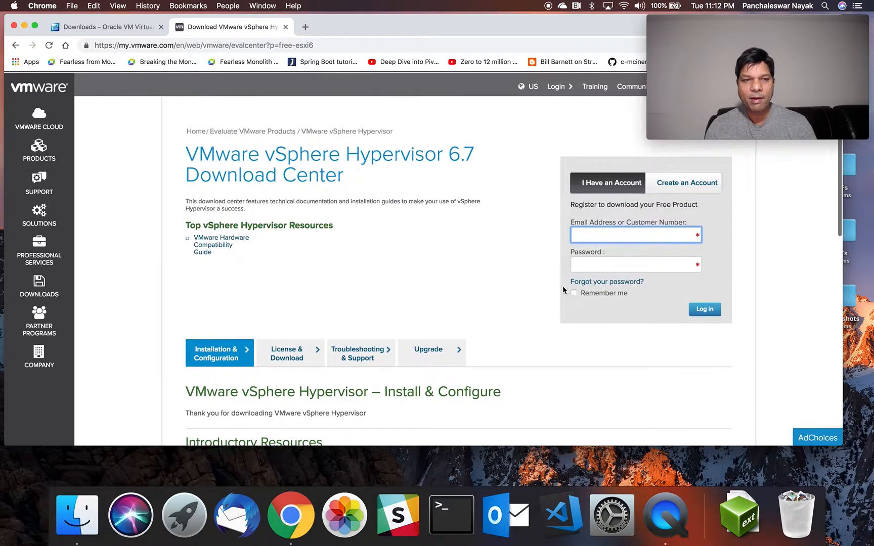
Step: Check the License & Download section of the Download Center, and open the vSphere Hypervisor page from the free products
left_click(274, 355)
scroll(602, 357, "down", 3)
scroll(602, 357, "up", 3)
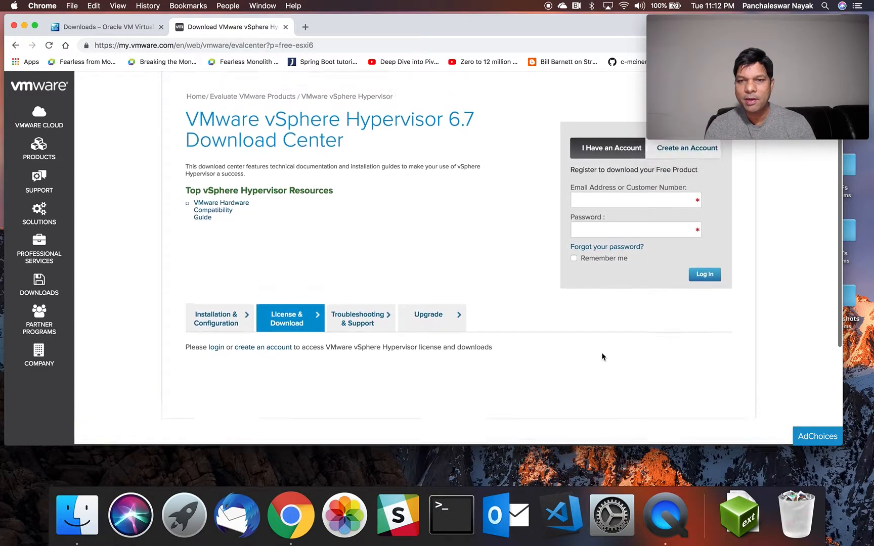
left_click(39, 148)
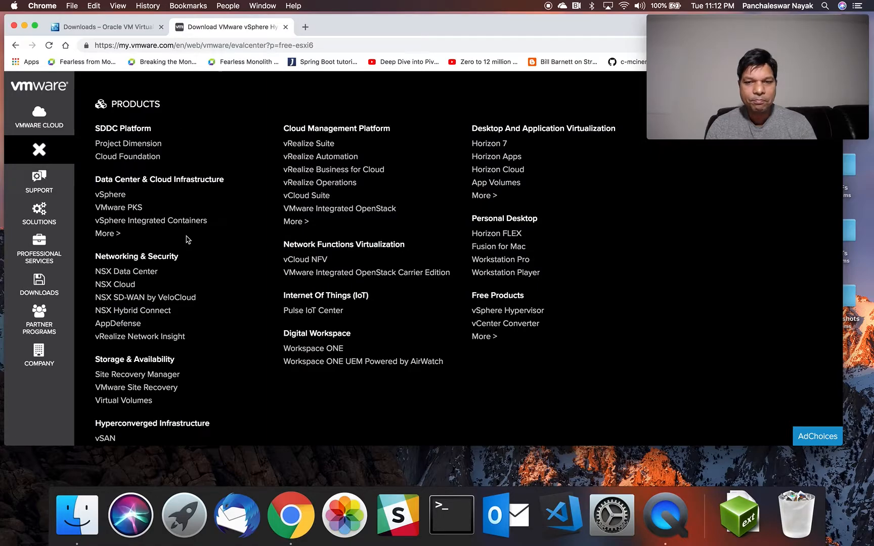
left_click(504, 315)
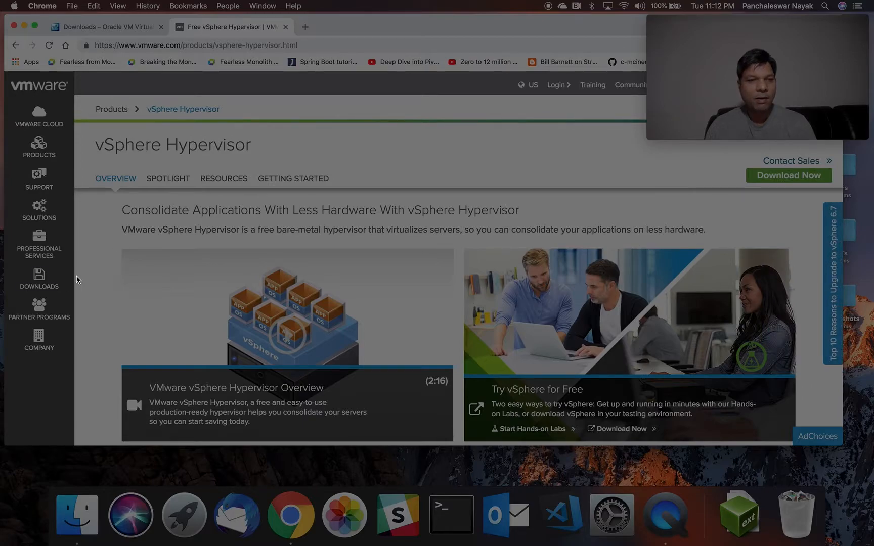
Step: Return from the product page to the vSphere Hypervisor Download Center and examine its account registration and resources
left_click(40, 281)
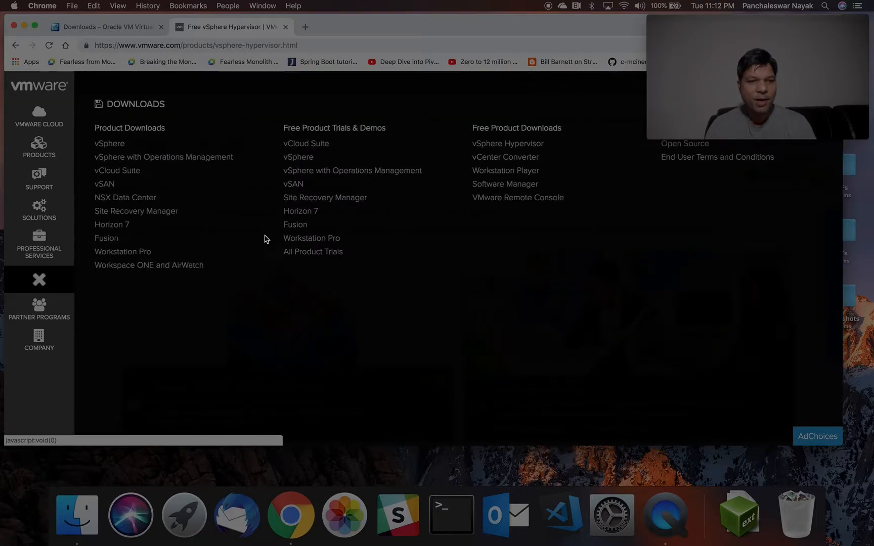
left_click(519, 146)
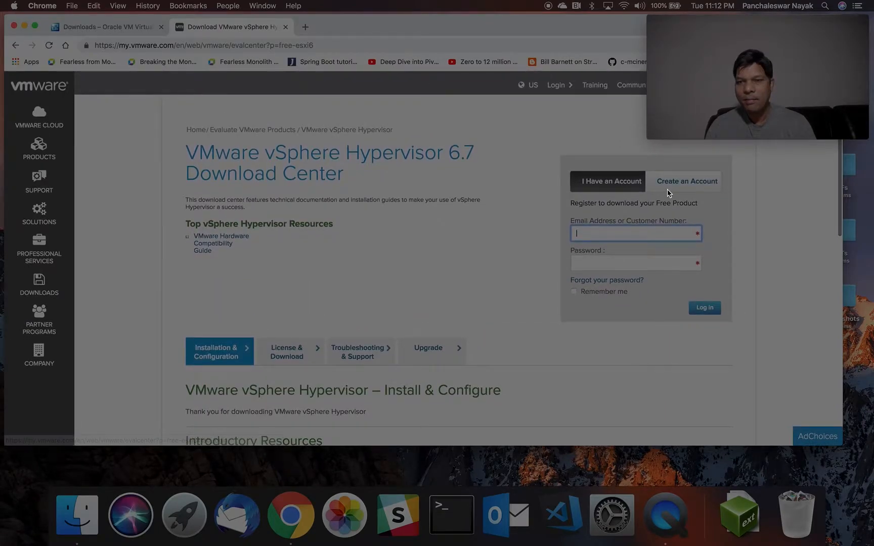
left_click(678, 186)
scroll(669, 243, "down", 3)
scroll(493, 327, "down", 9)
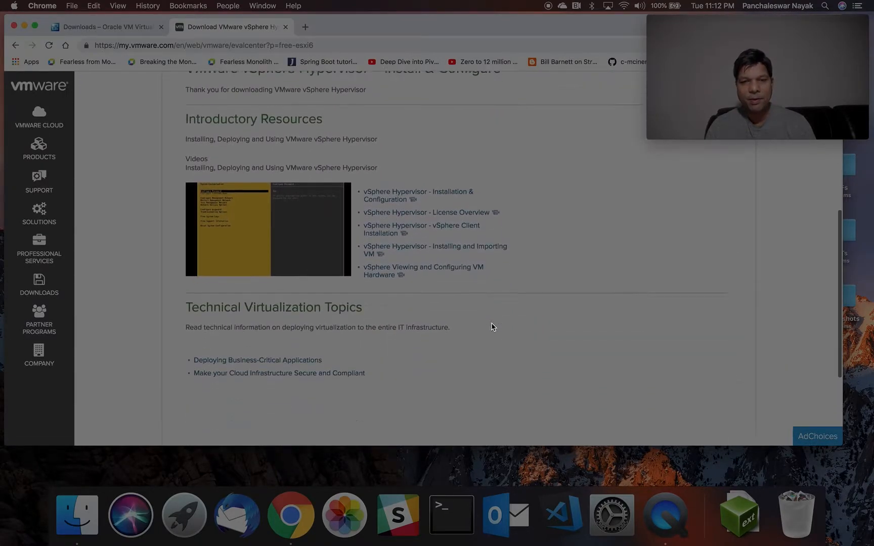
Step: Close the VMware tab and the browser window, and launch VirtualBox from the Applications folder
left_click(284, 27)
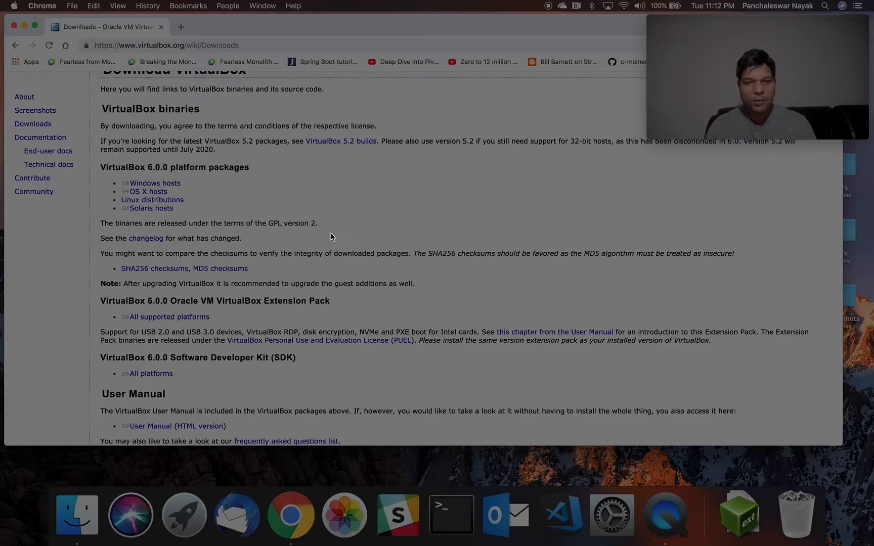
left_click(14, 26)
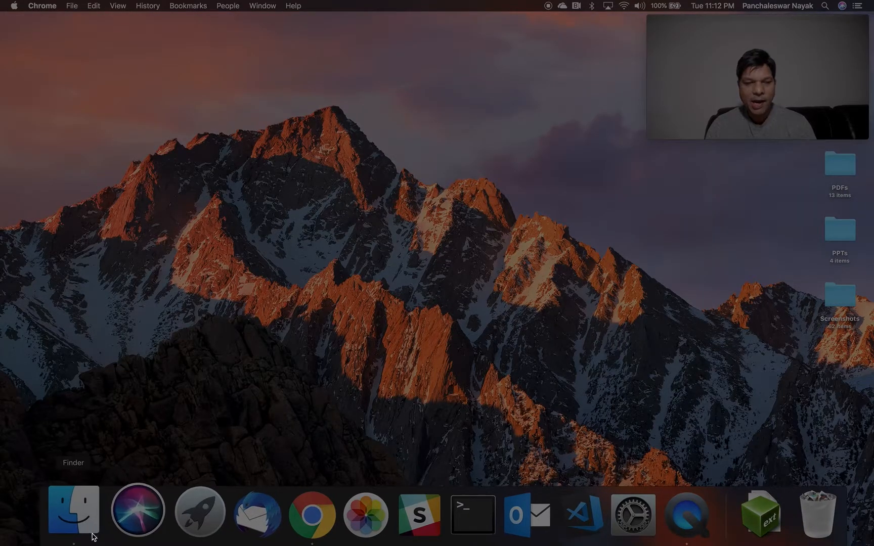
left_click(83, 499)
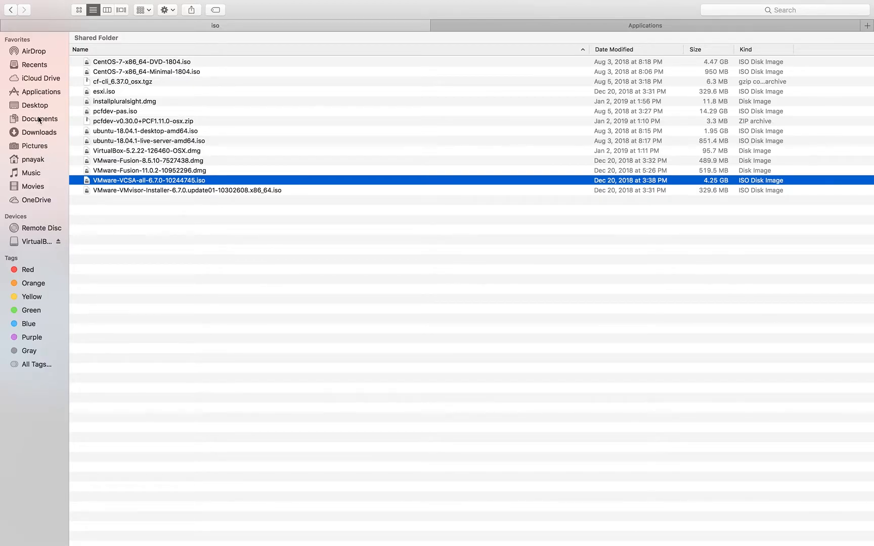
left_click(44, 92)
double_click(720, 299)
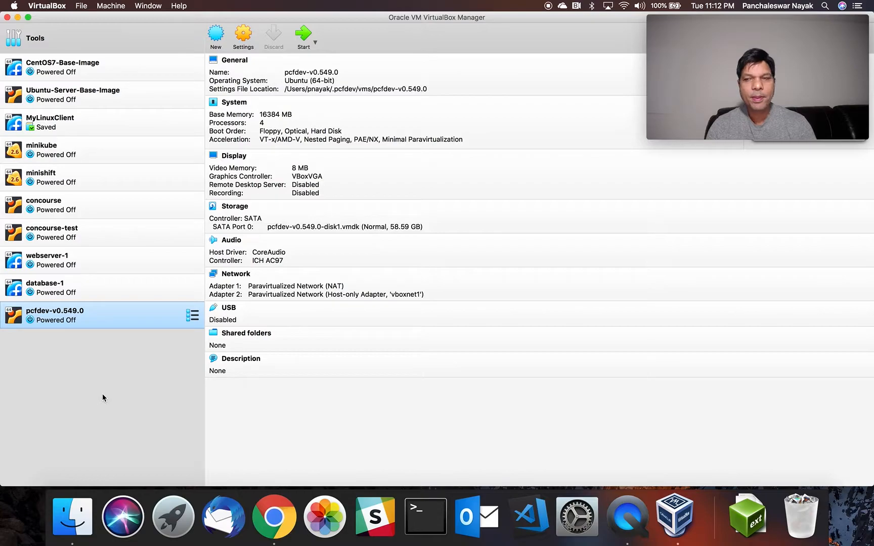
left_click(80, 8)
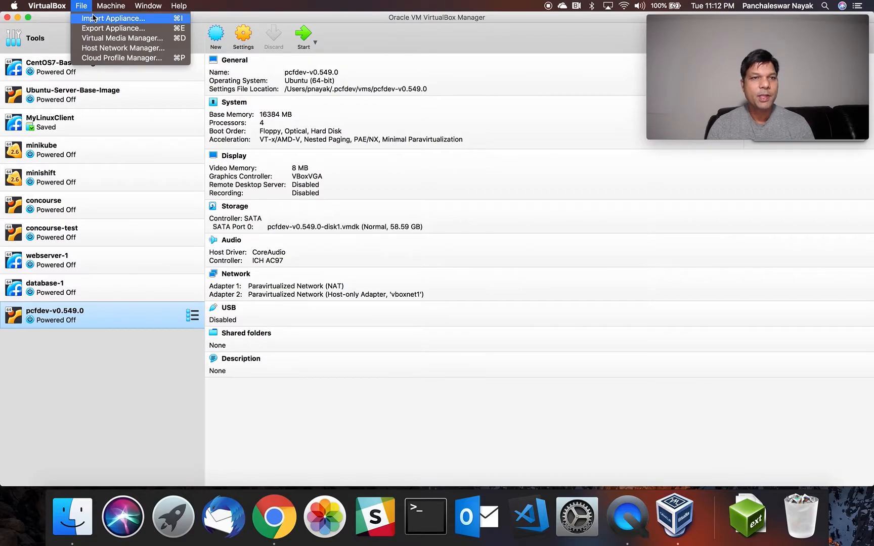
mouse_move(109, 6)
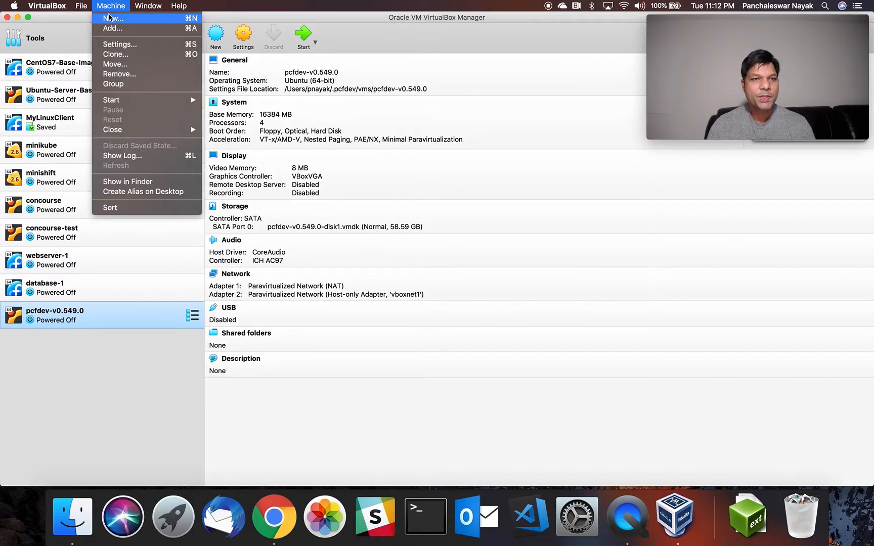
left_click(89, 368)
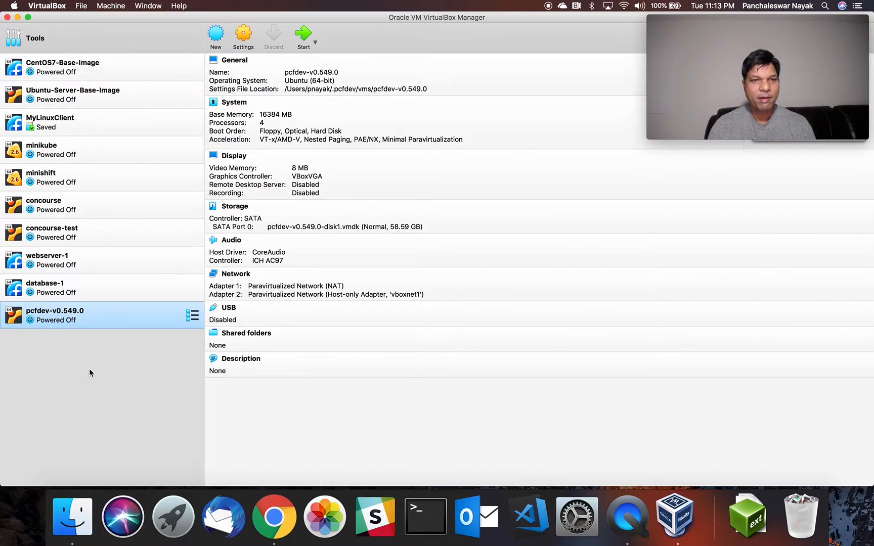
Step: Start creating a new virtual machine and enter ESXi- as the beginning of its name
left_click(216, 36)
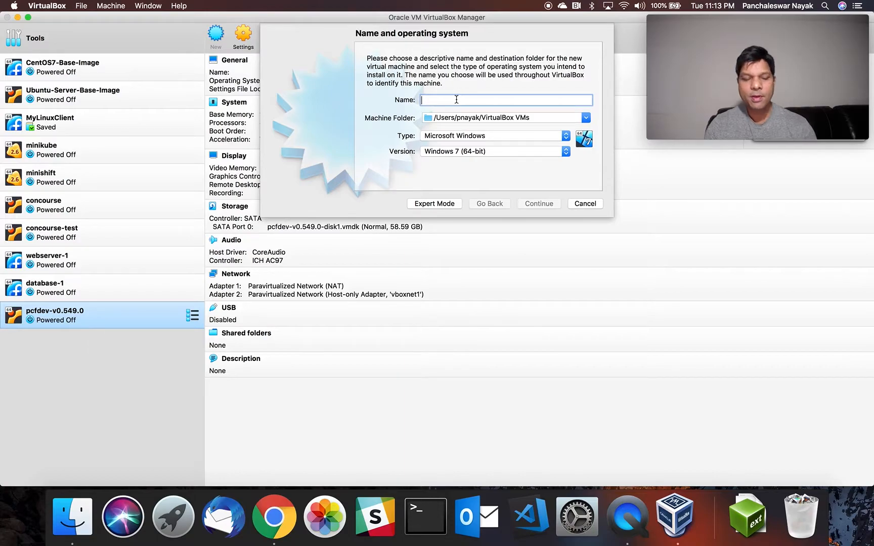
type("ESX")
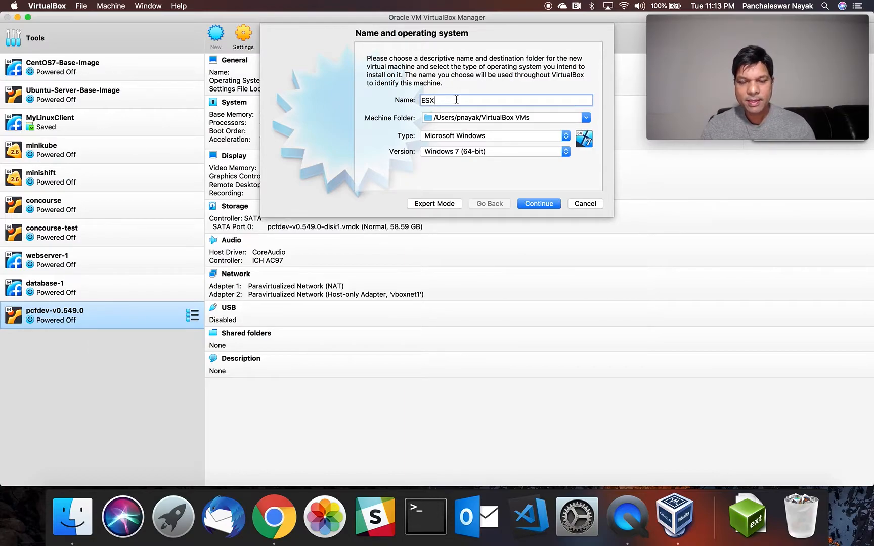
type("i-")
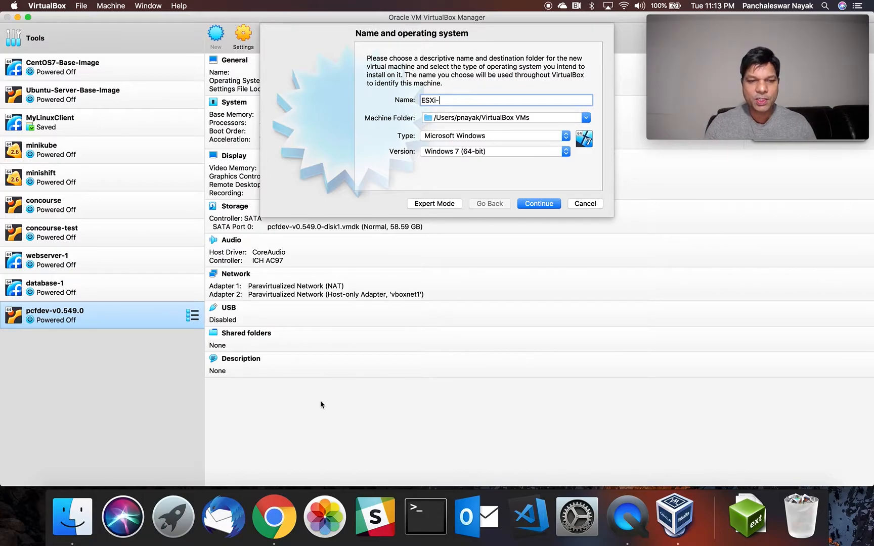
Step: Switch to Finder, open the iso folder in the home folder as a list, and check the version of the VMware-VMvisor installer ISO
left_click(75, 506)
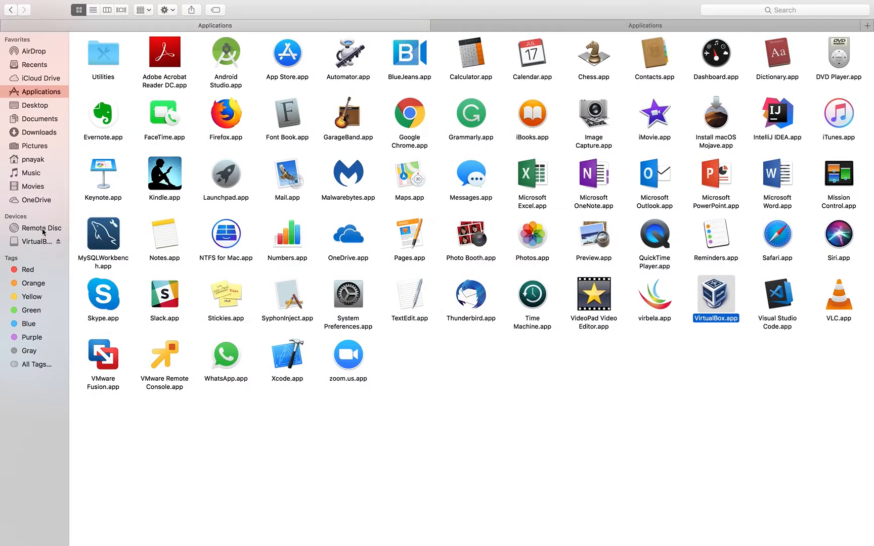
left_click(35, 162)
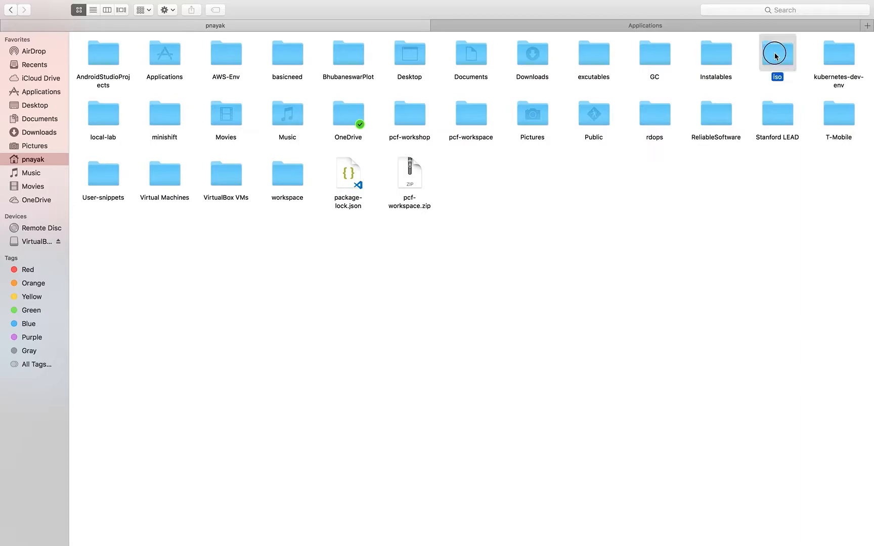
double_click(775, 55)
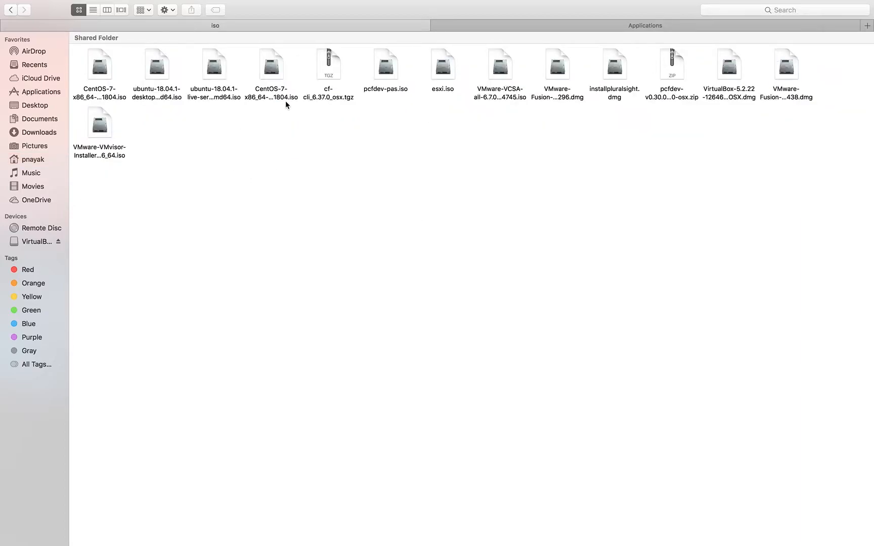
left_click(93, 10)
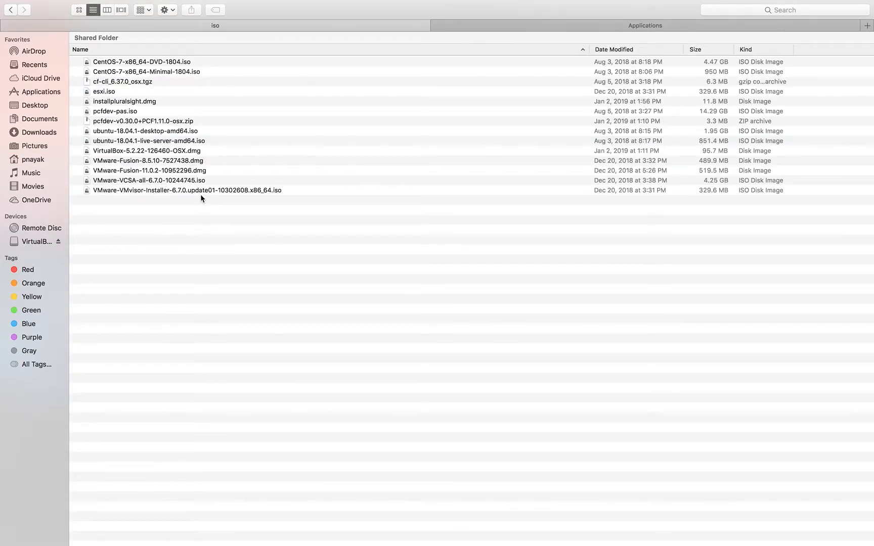
key("ctrl+Up")
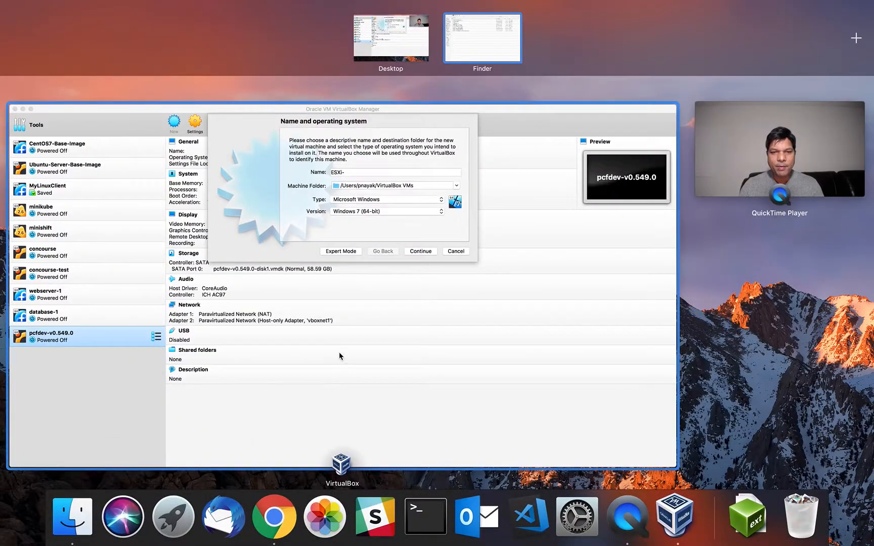
Step: Return to VirtualBox and complete the new virtual machine's name as VMware-ESXi-6.7
left_click(339, 353)
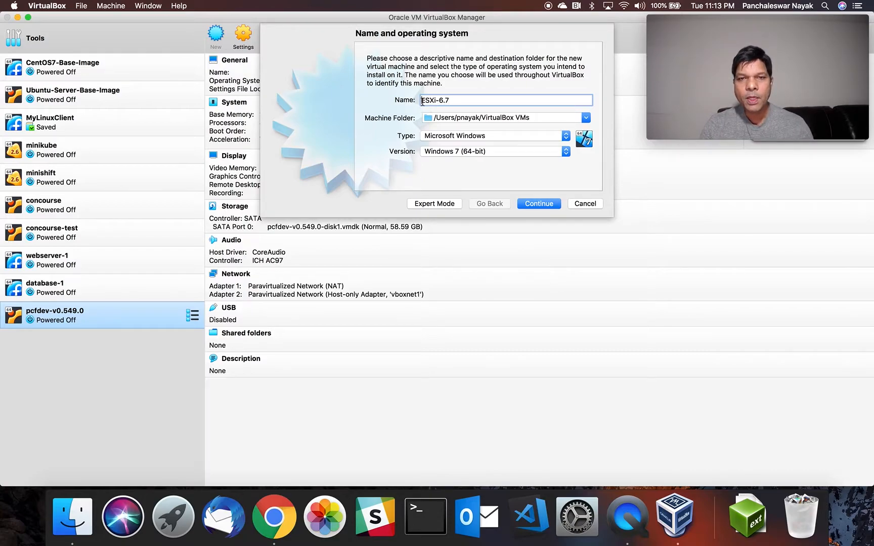
type("VM")
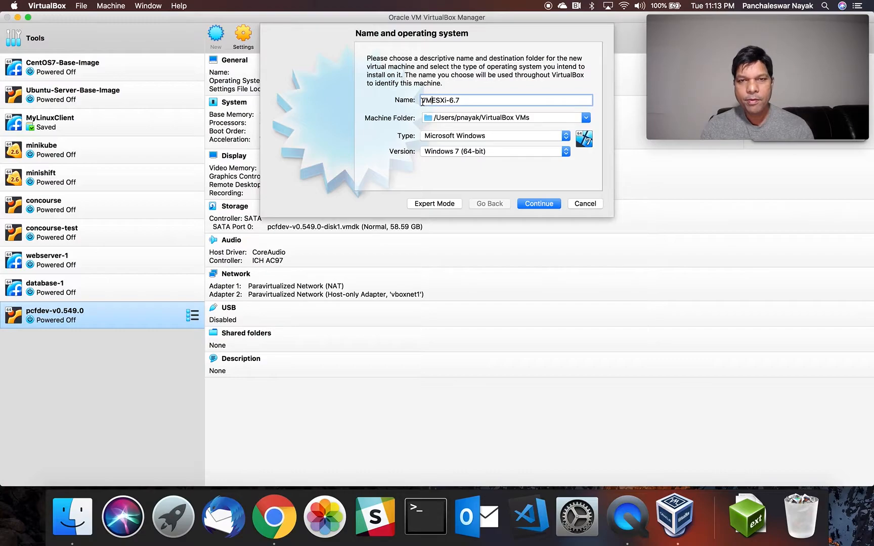
type("ware-")
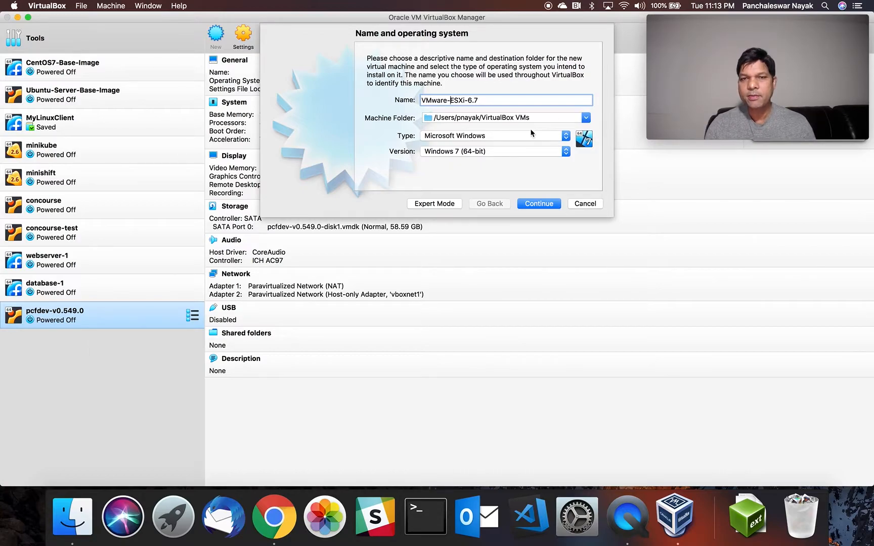
Step: Set the machine's operating system type to Linux and its version to Other Linux (64-bit), and continue to the memory size
left_click(565, 136)
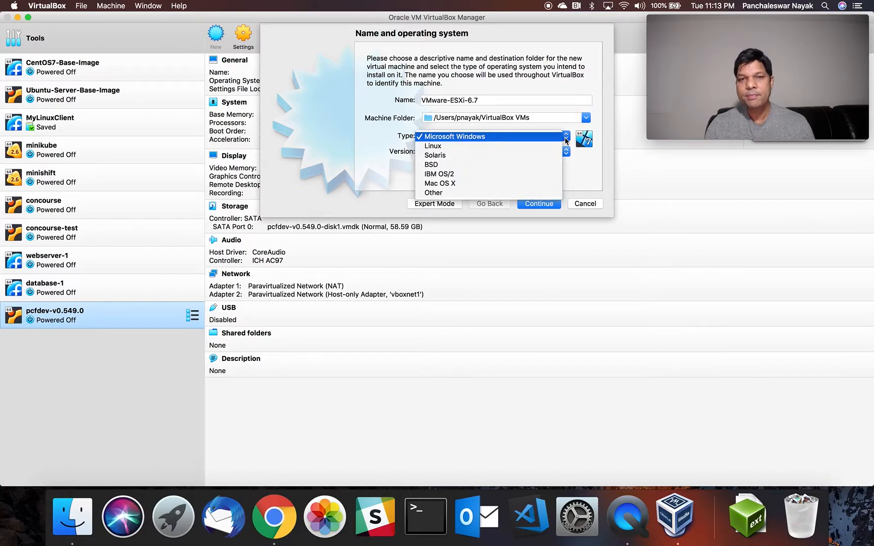
left_click(454, 147)
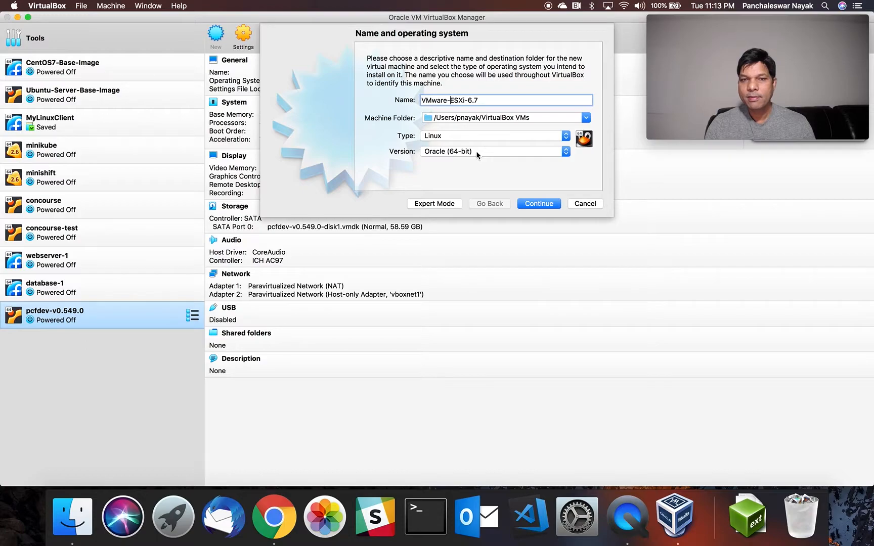
left_click(476, 150)
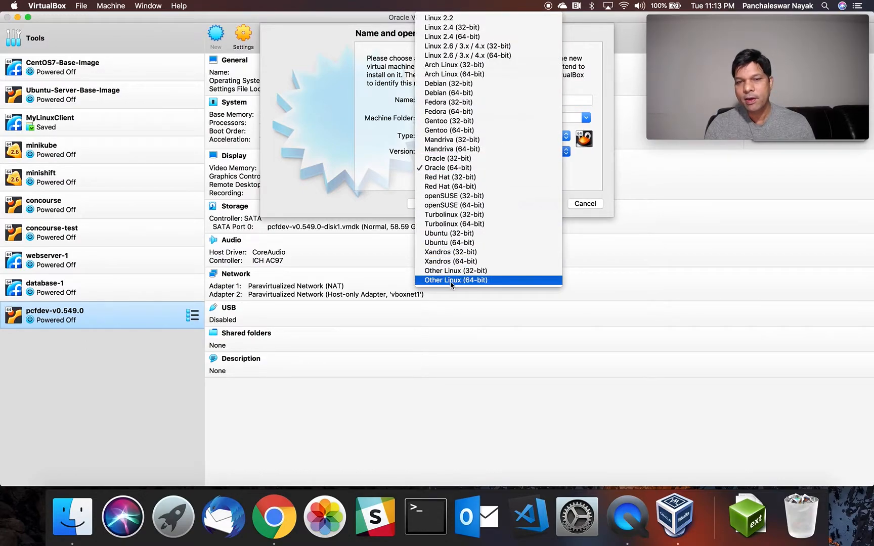
left_click(469, 280)
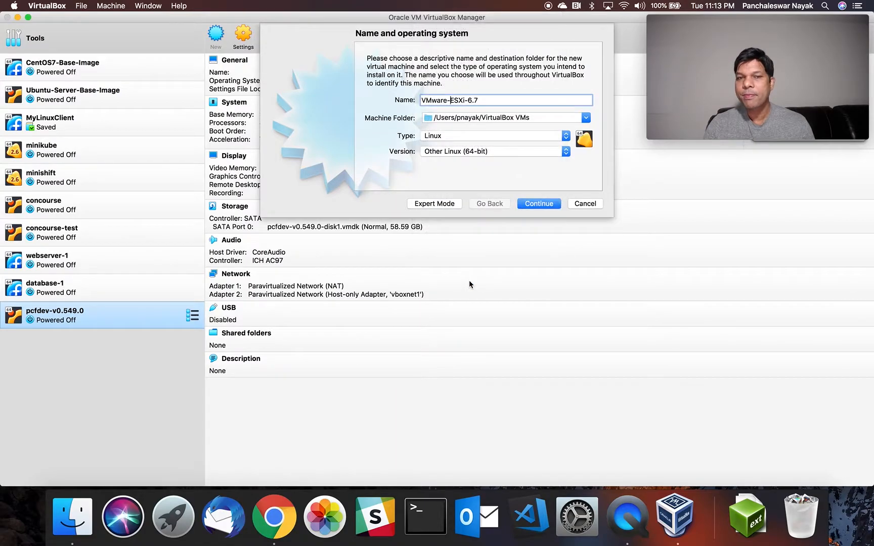
left_click(485, 151)
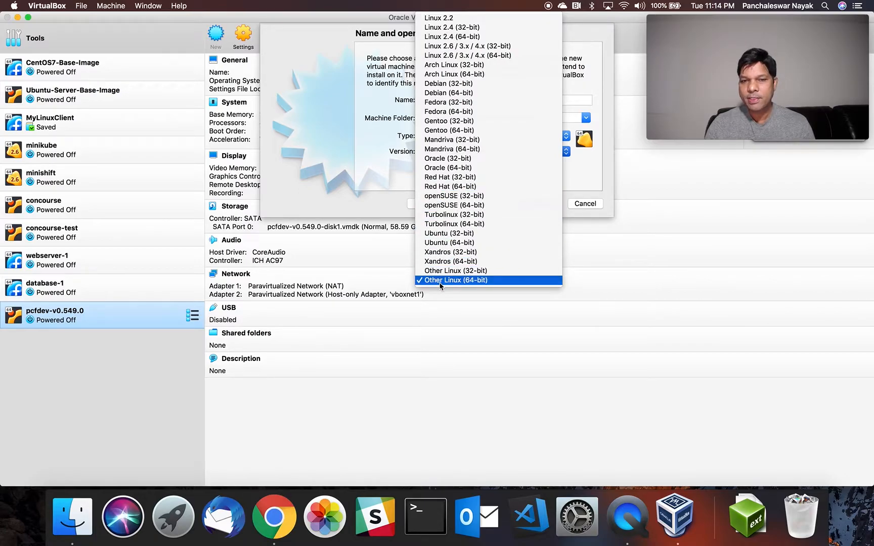
left_click(393, 206)
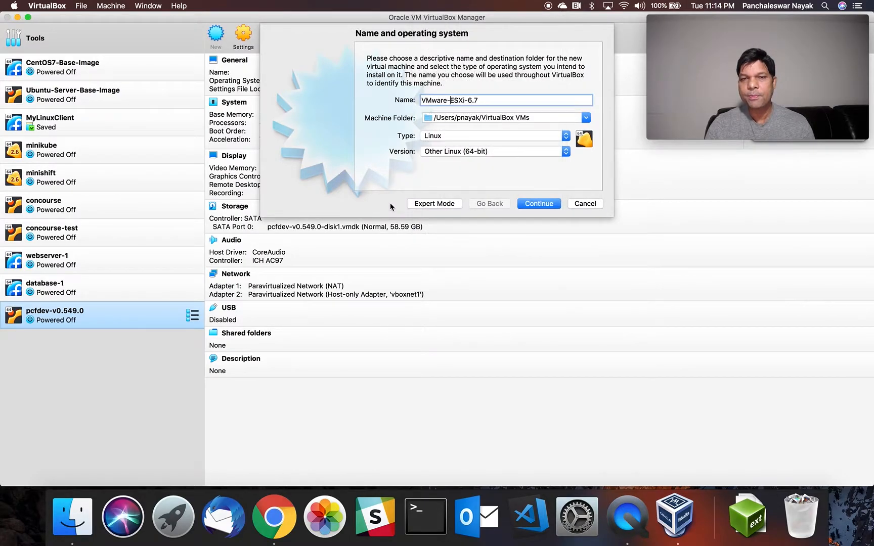
left_click(539, 204)
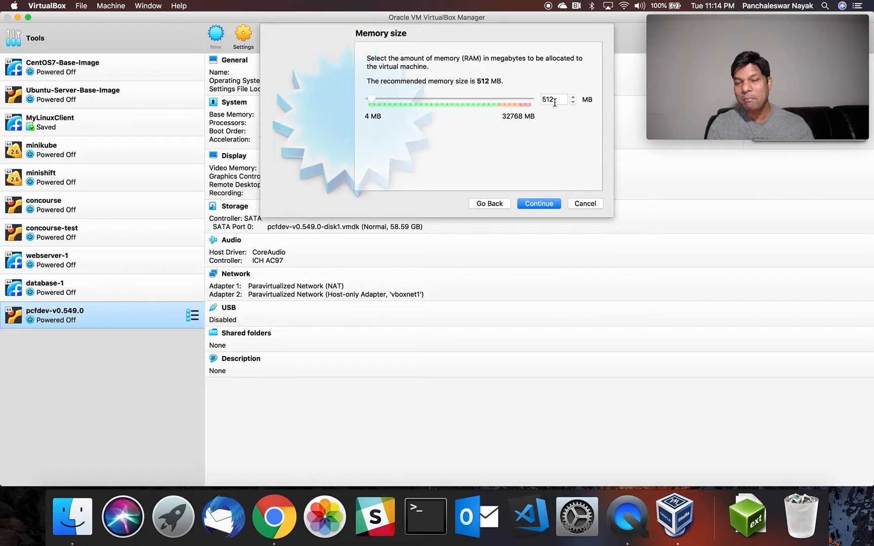
Step: Allocate 16000 MB of memory to the new virtual machine and continue to the hard disk options
left_click_drag(555, 102, 543, 101)
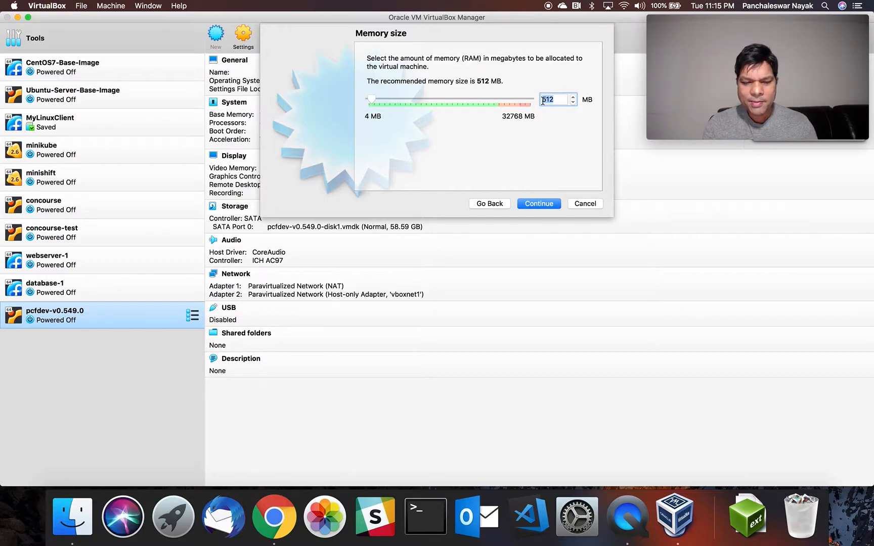
type("16")
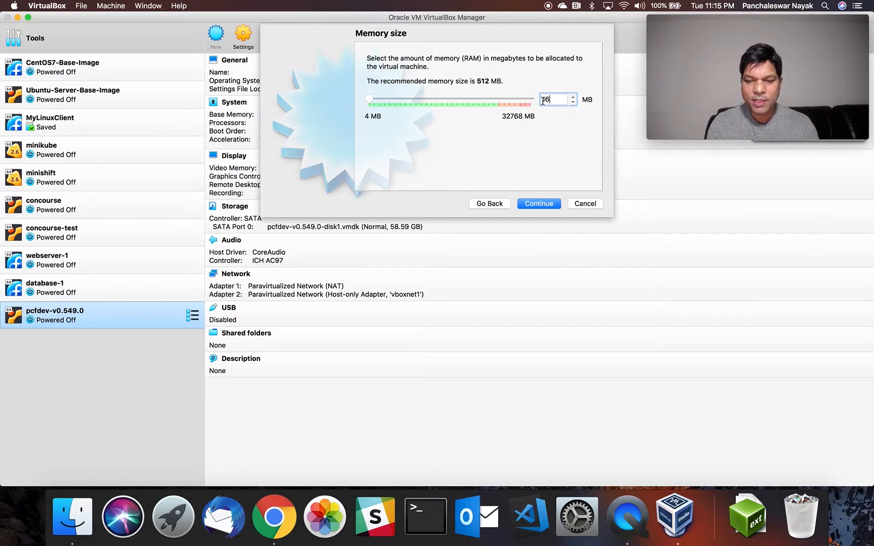
type("000")
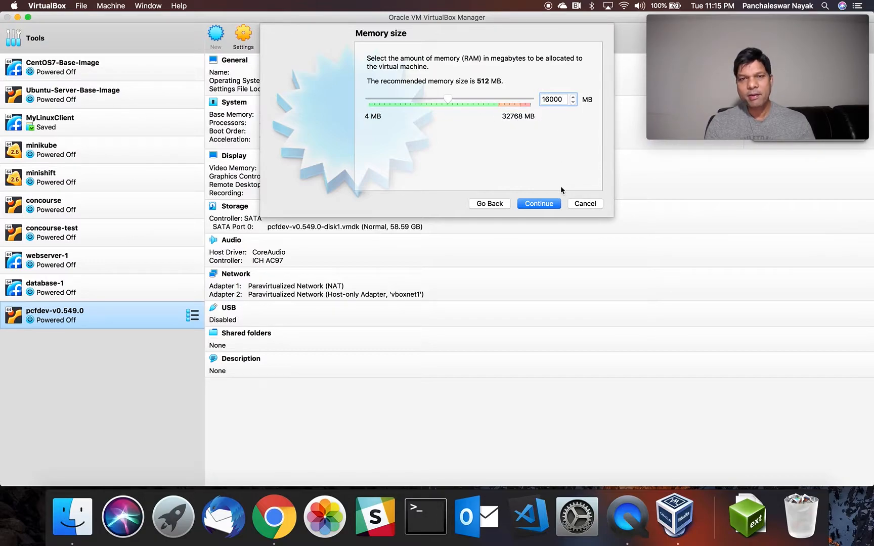
left_click(541, 205)
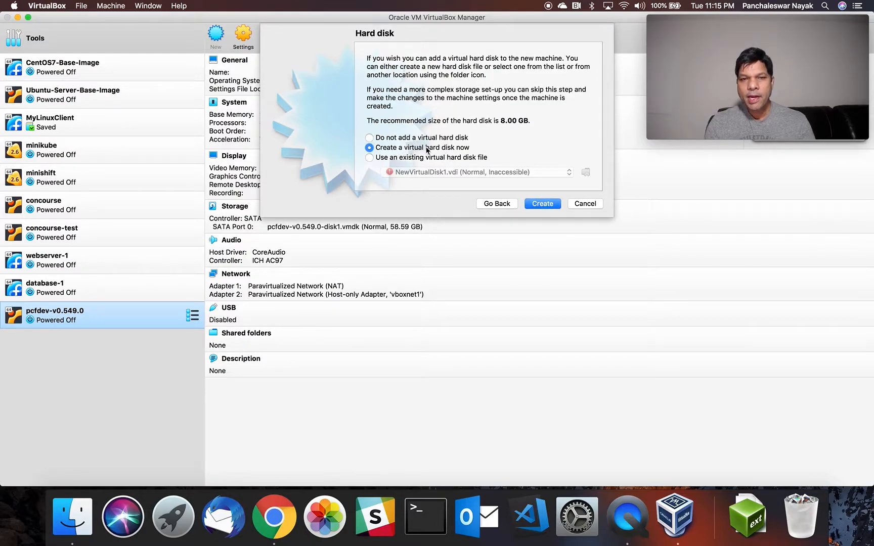
Step: Create a virtual hard disk for the machine as a dynamically allocated VDI (VirtualBox Disk Image)
left_click(545, 205)
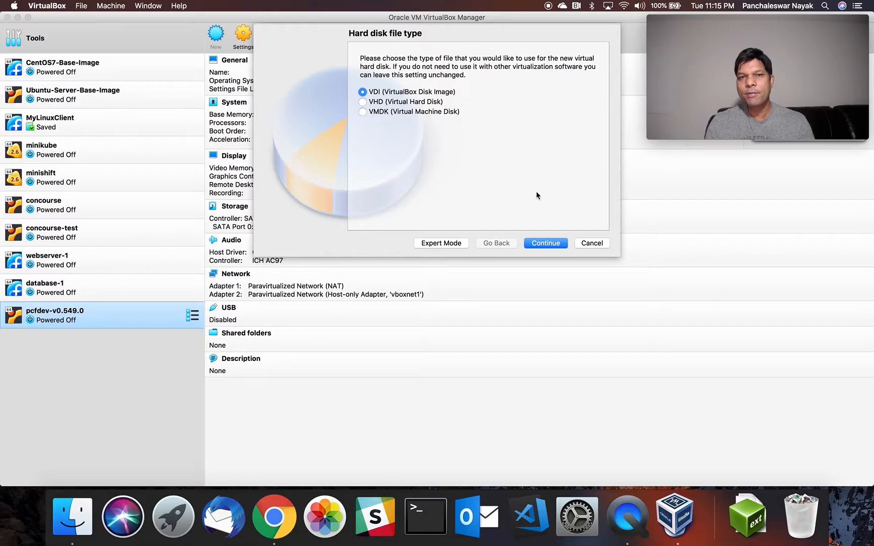
left_click(546, 243)
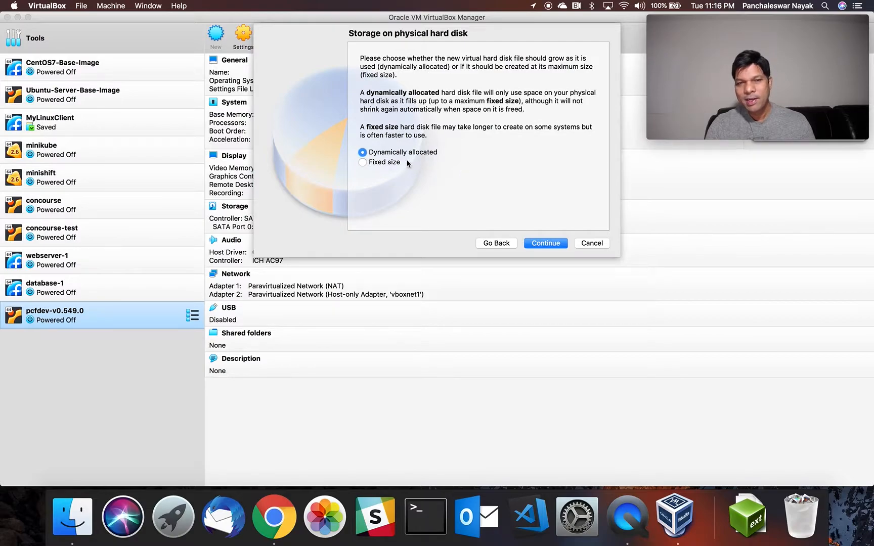
left_click(544, 246)
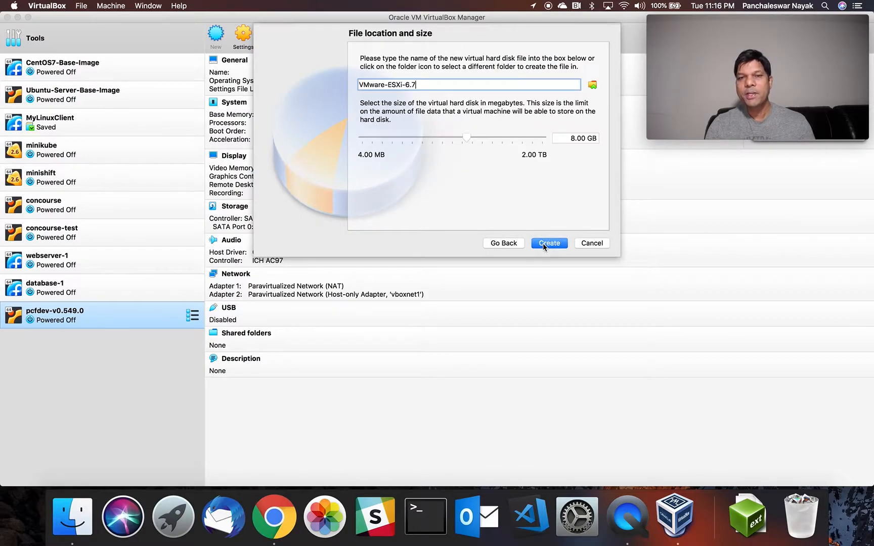
Step: Set the virtual hard disk's size to 30.00 GB and create the disk to finish the new machine
left_click(565, 140)
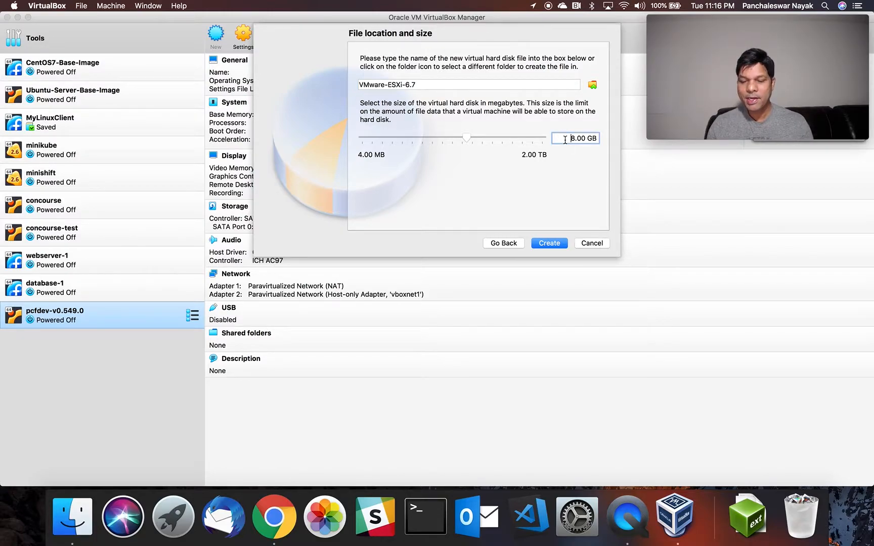
key("Right")
key("BackSpace")
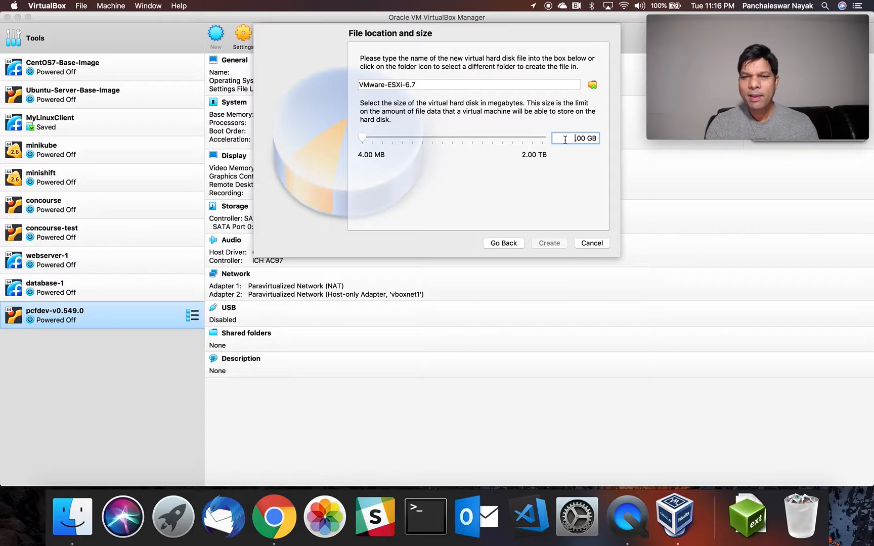
type("40")
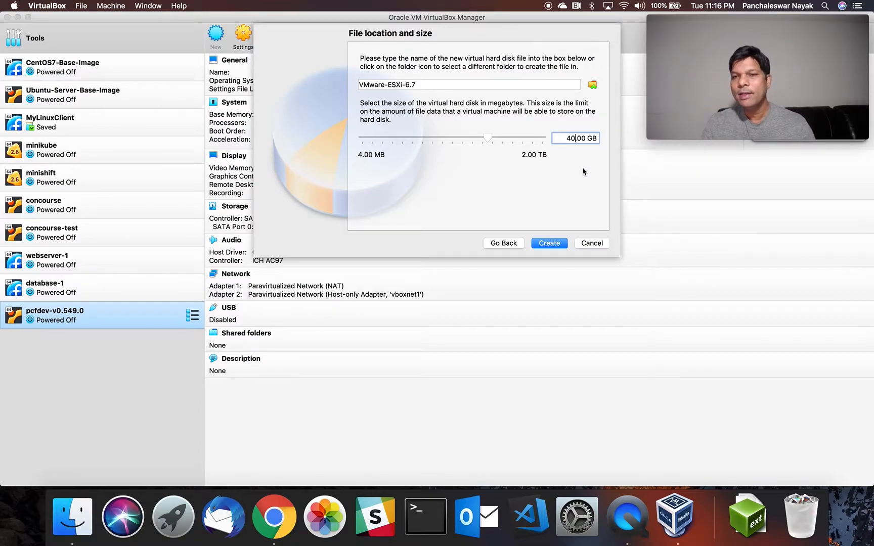
key("BackSpace")
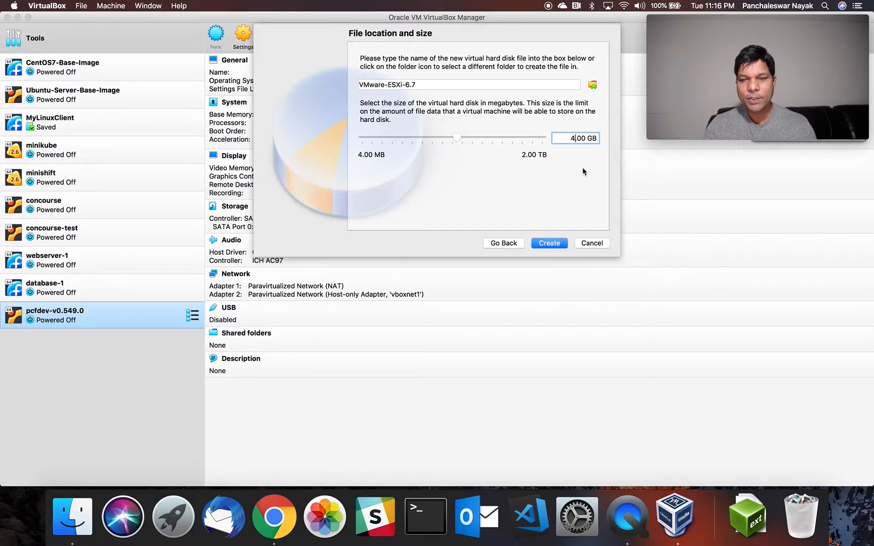
key("BackSpace")
type("30")
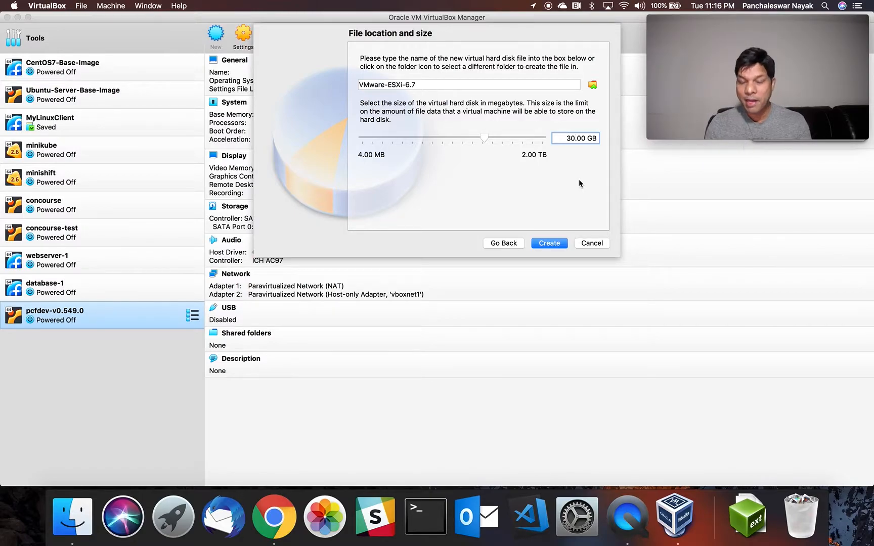
left_click(553, 246)
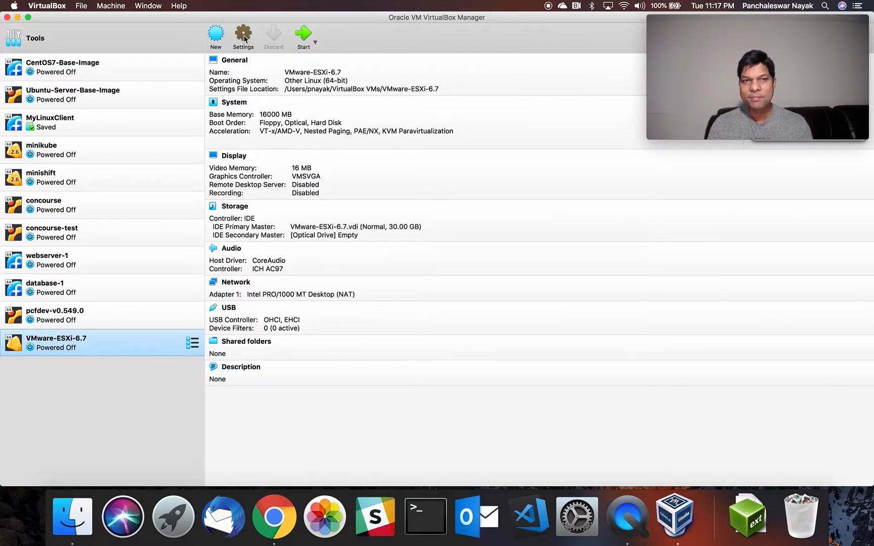
Step: Open the VMware-ESXi-6.7 machine's settings and set its number of processors to 4
key("super+s")
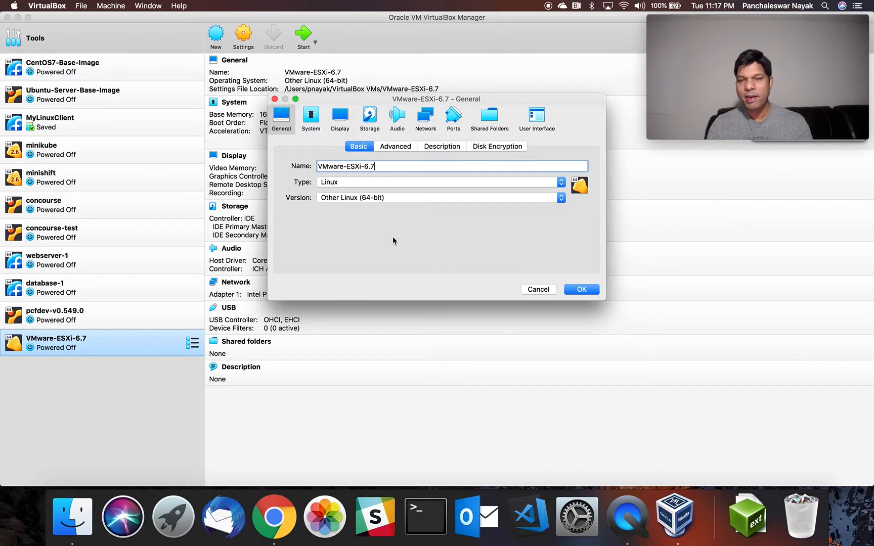
left_click(313, 121)
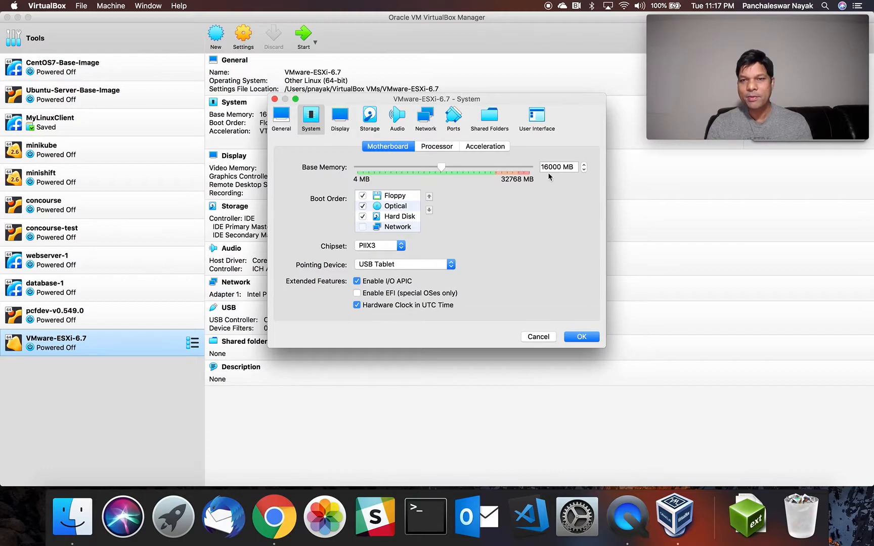
left_click(449, 147)
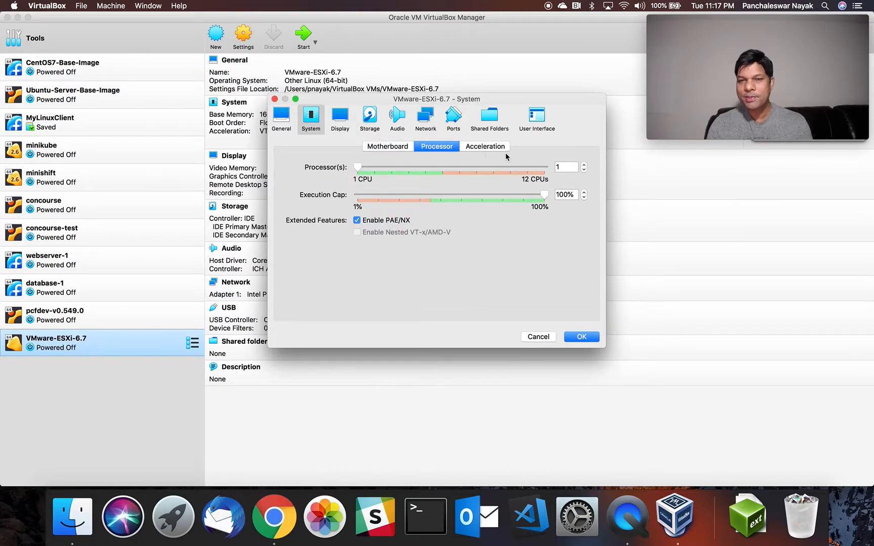
left_click(399, 149)
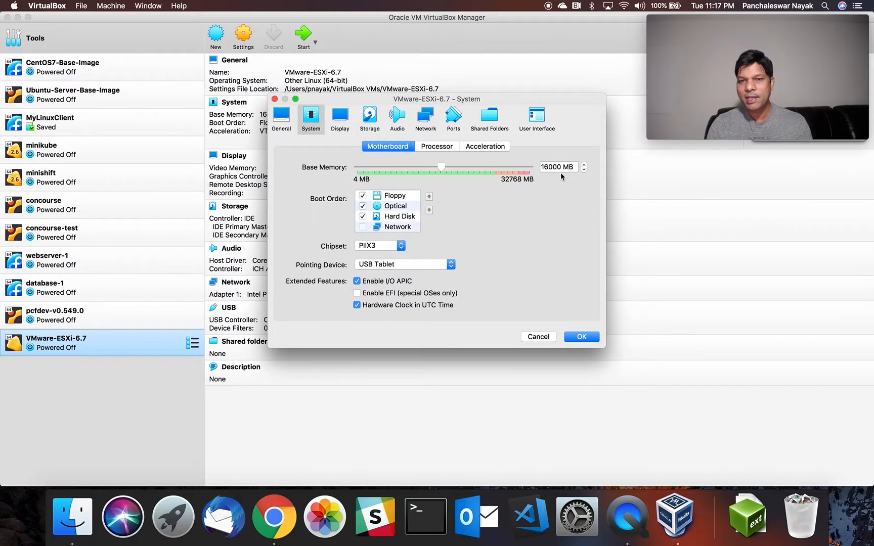
left_click(439, 147)
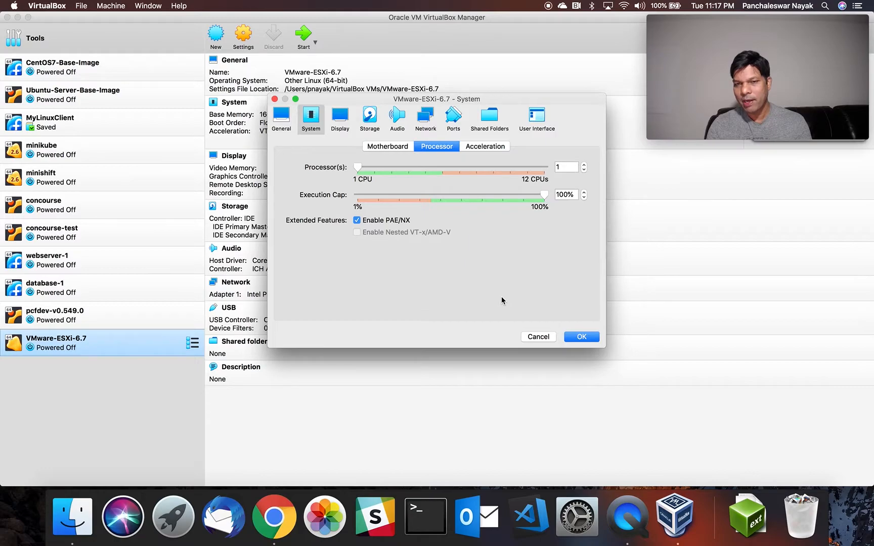
left_click(584, 165)
left_click(584, 165)
left_click(585, 165)
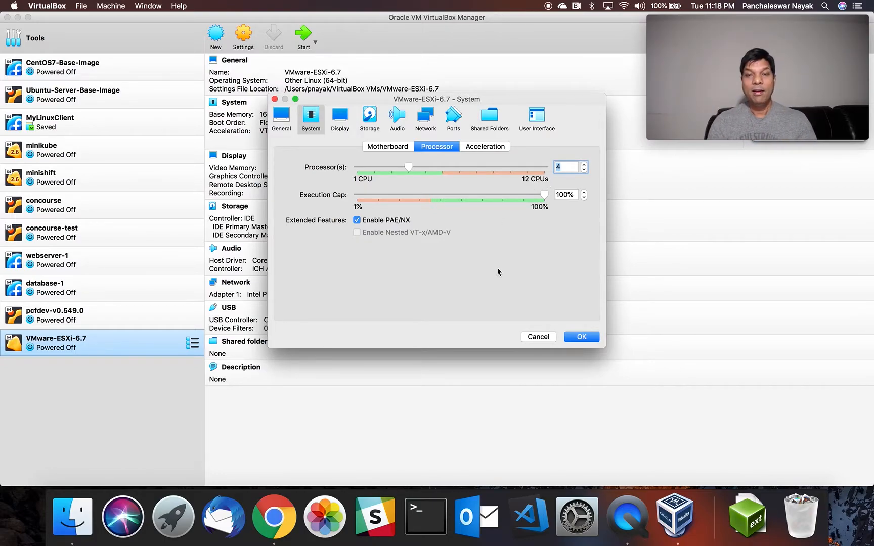
mouse_move(463, 192)
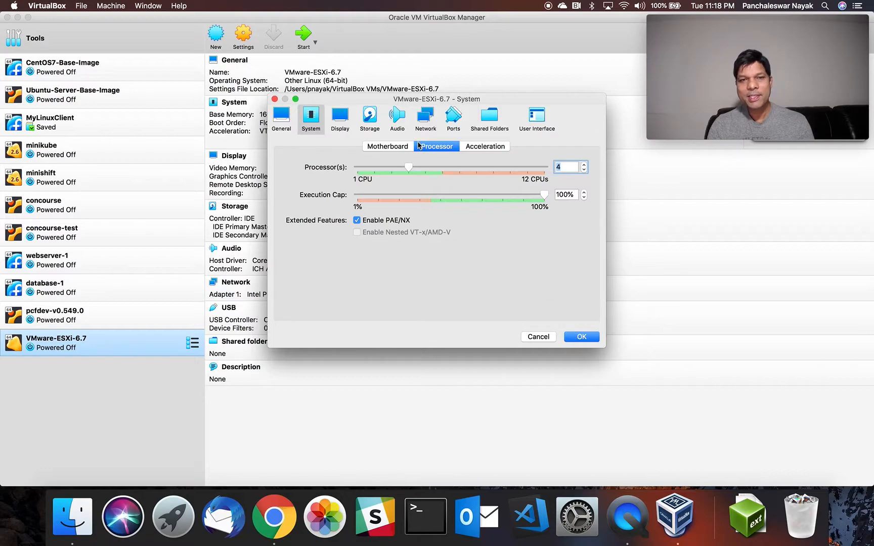
Step: Add a new hard disk to the machine's IDE storage controller as a dynamically allocated VDI (VirtualBox Disk Image)
left_click(371, 120)
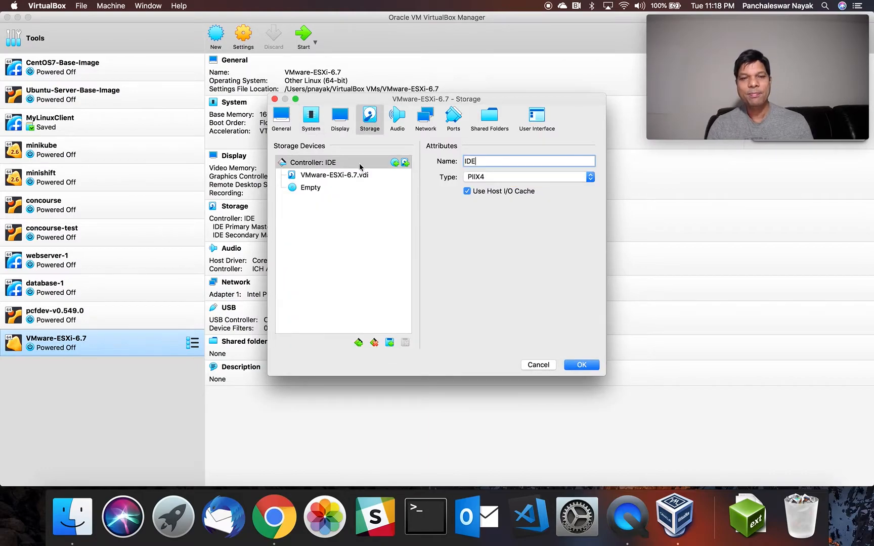
left_click(339, 176)
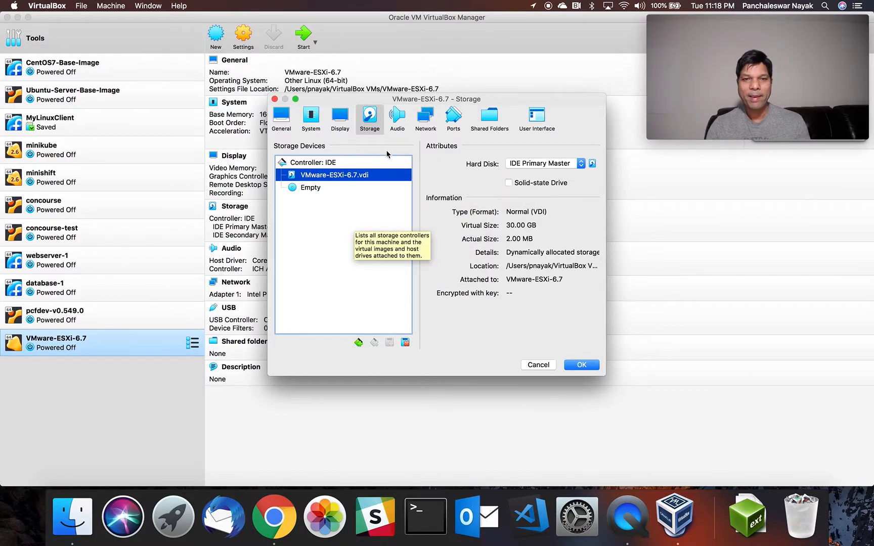
left_click(326, 165)
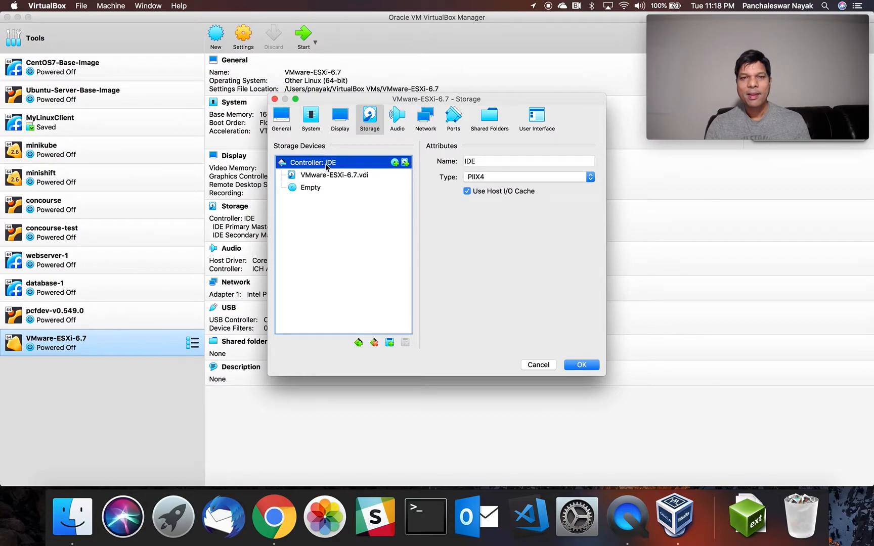
left_click(405, 163)
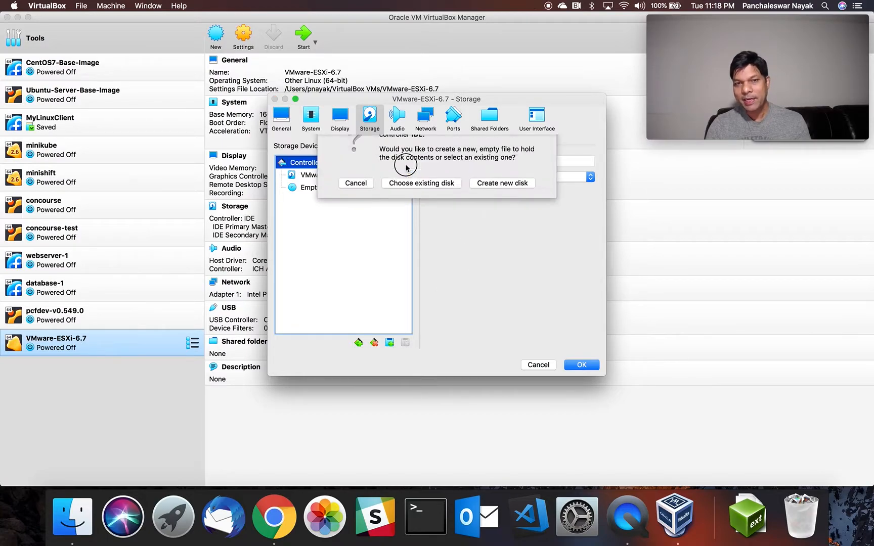
left_click(506, 207)
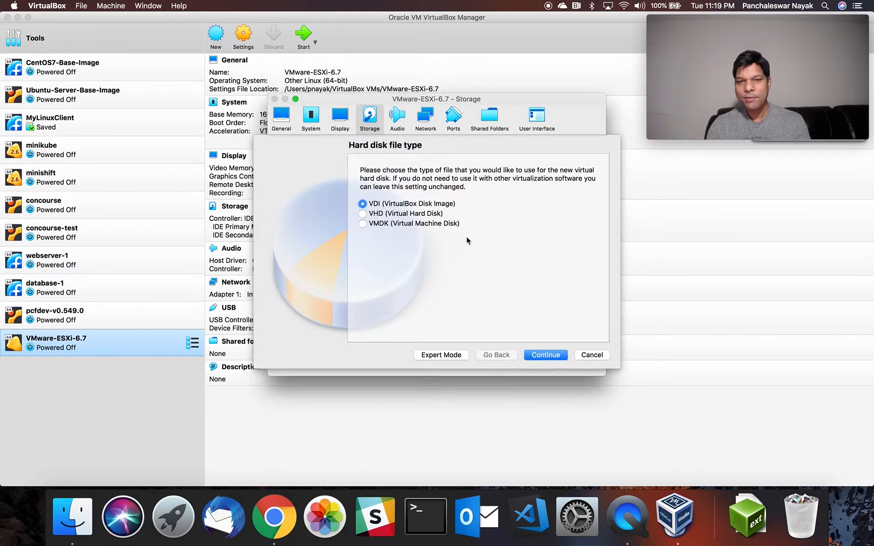
left_click(538, 356)
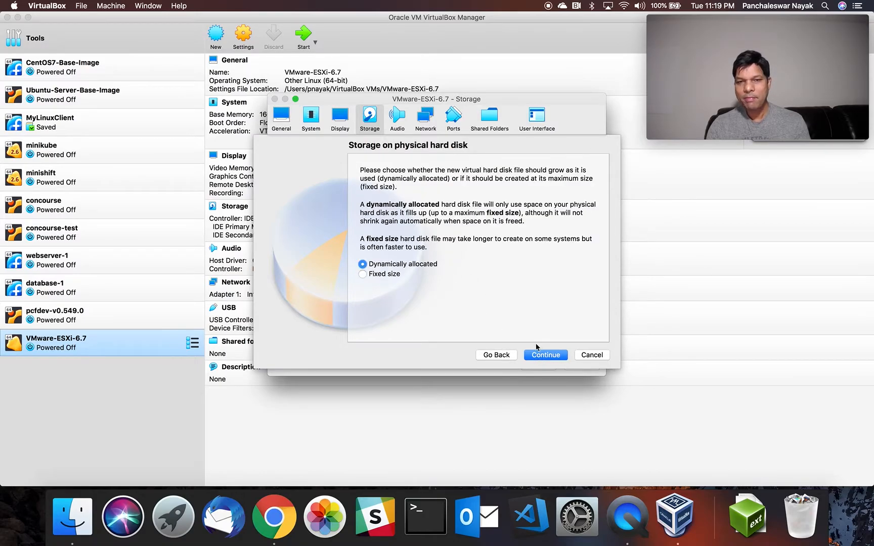
left_click(555, 356)
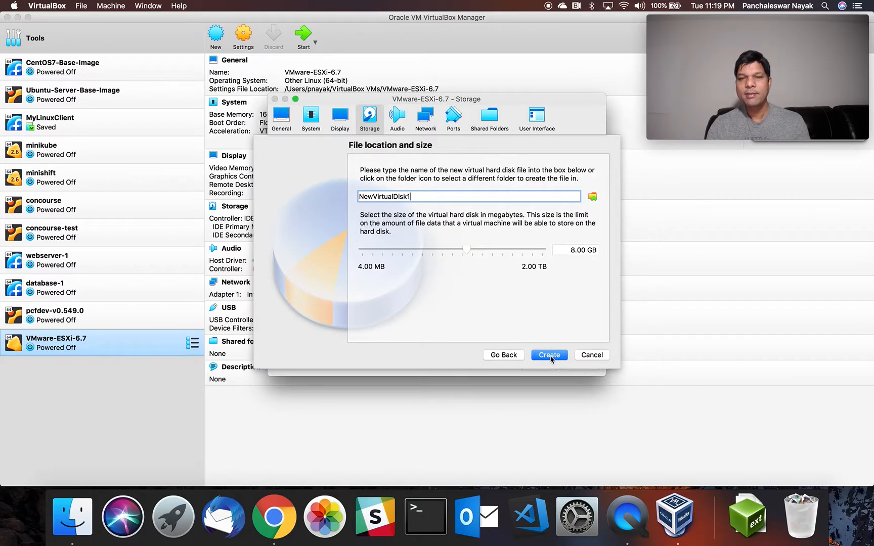
Step: Name the new virtual hard disk file VMware-ESXi-Disk-2
left_click_drag(412, 197, 358, 197)
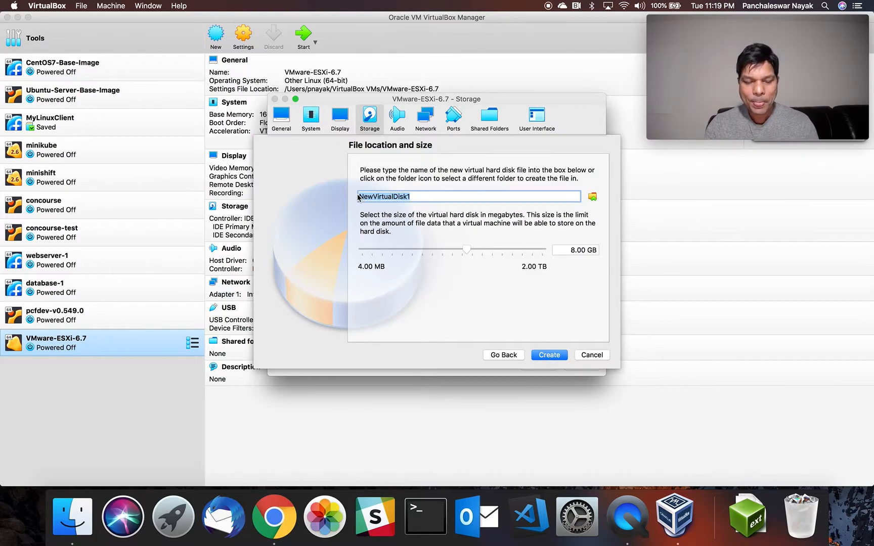
type("VMWA")
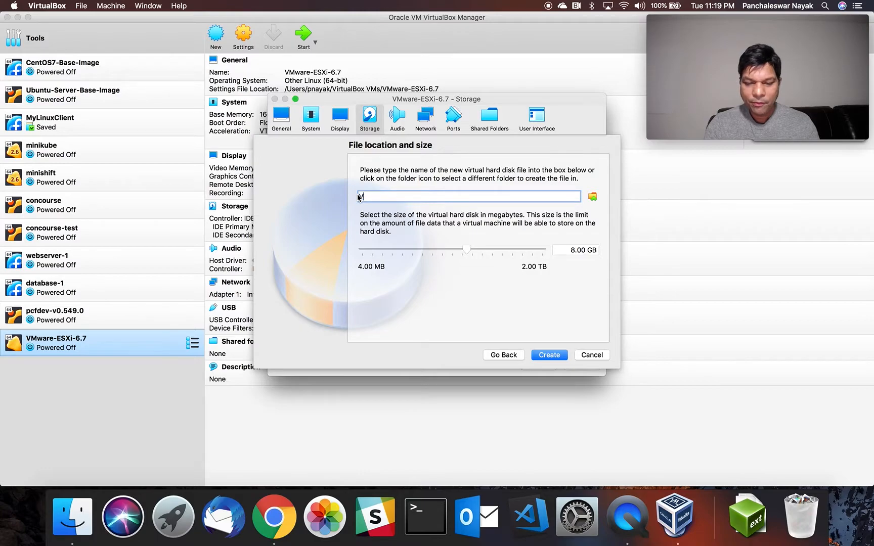
key("BackSpace")
key("BackSpace")
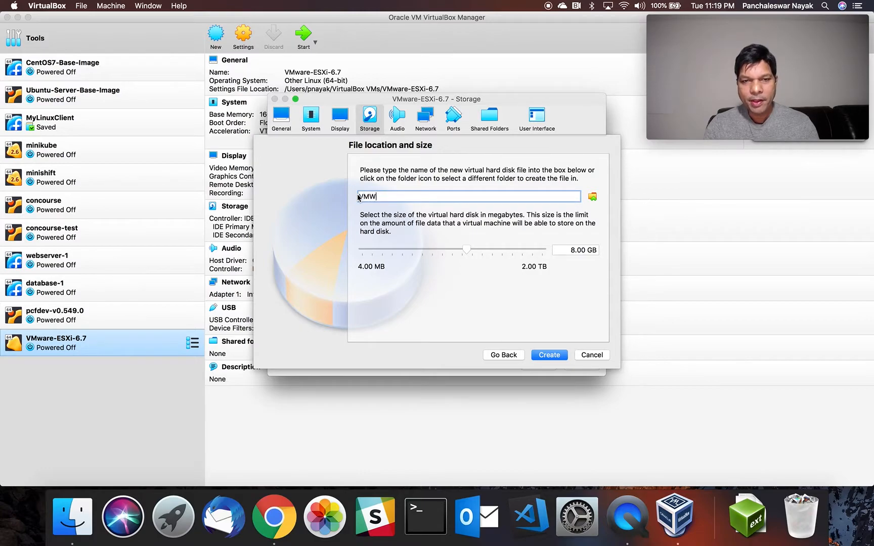
type("ware")
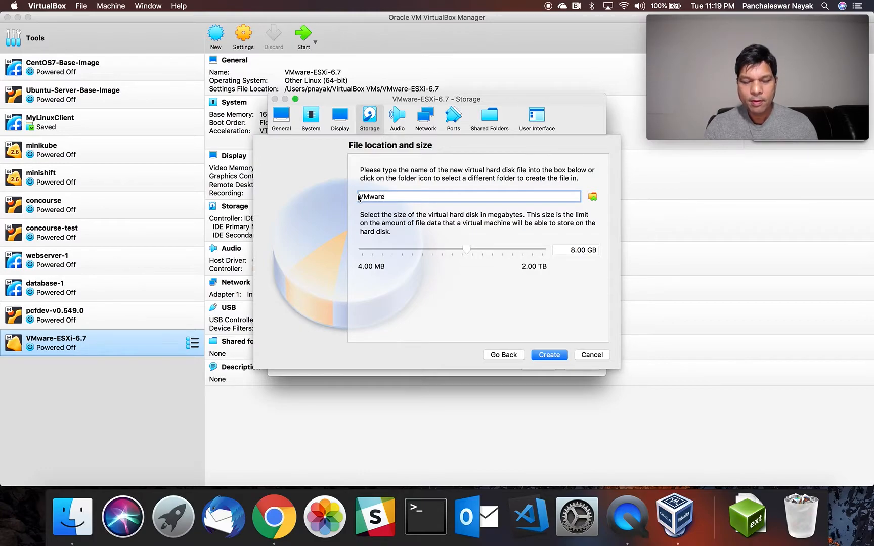
type("-ESX")
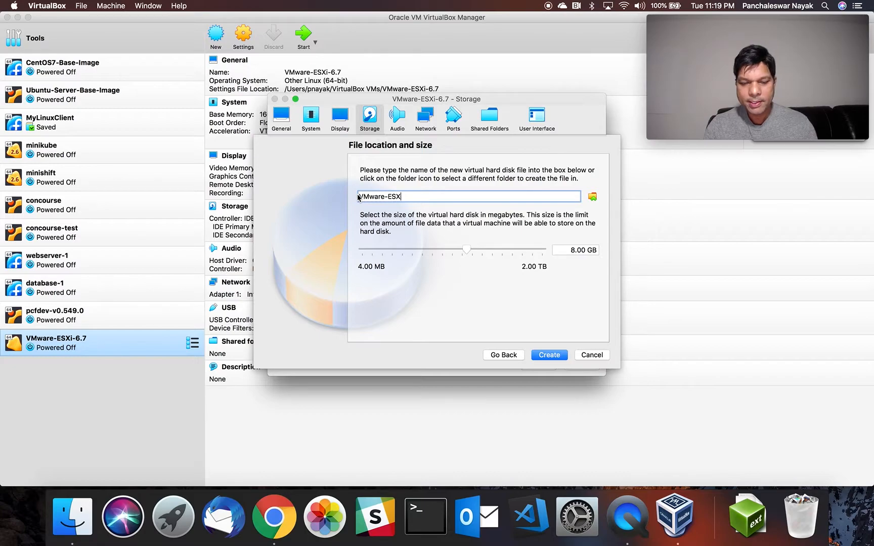
type("i-")
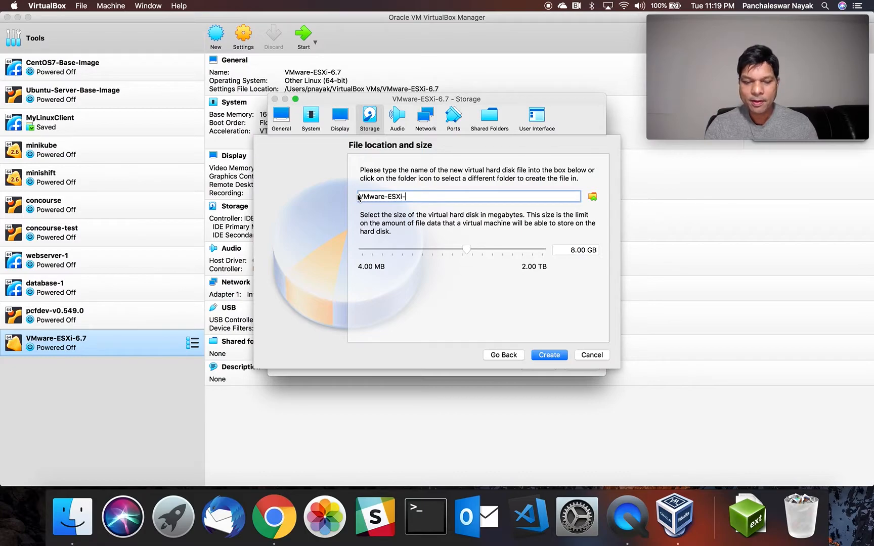
type("Disk-2")
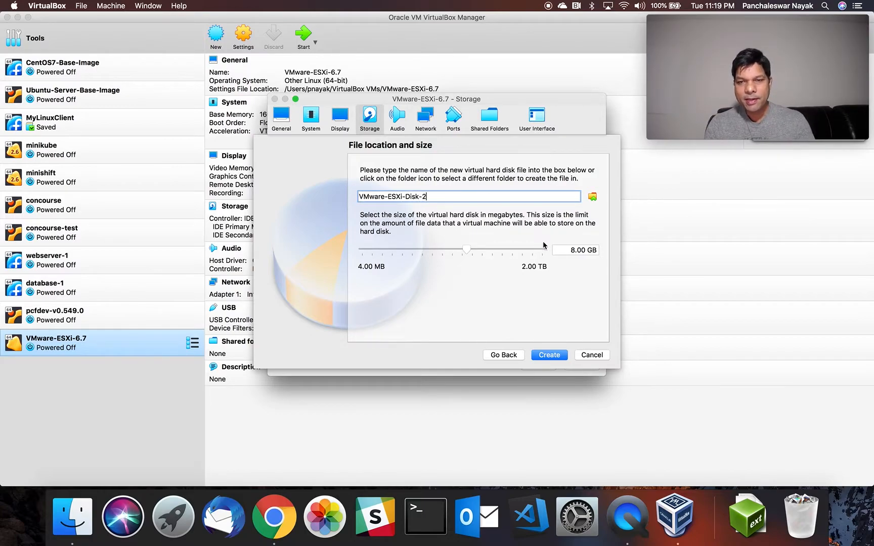
Step: Set the second virtual disk's size to 512.00 GB and create it
left_click(567, 249)
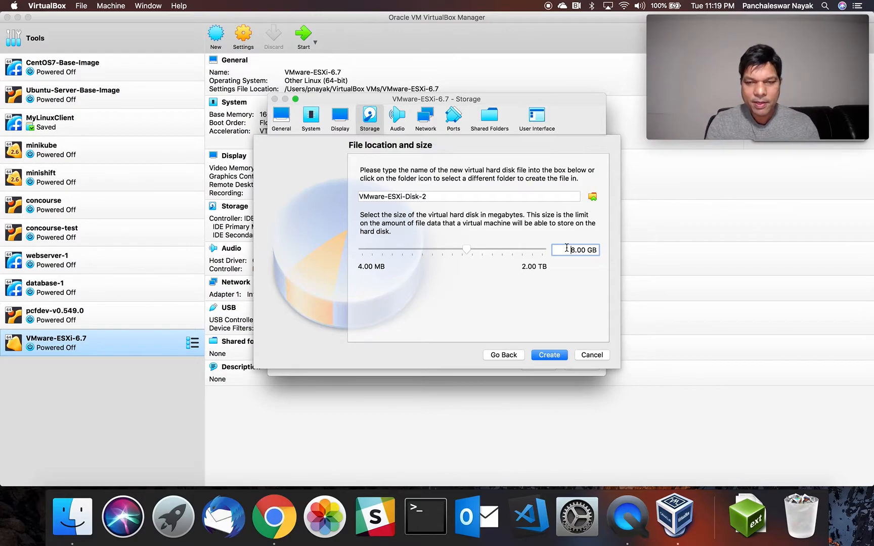
type("512")
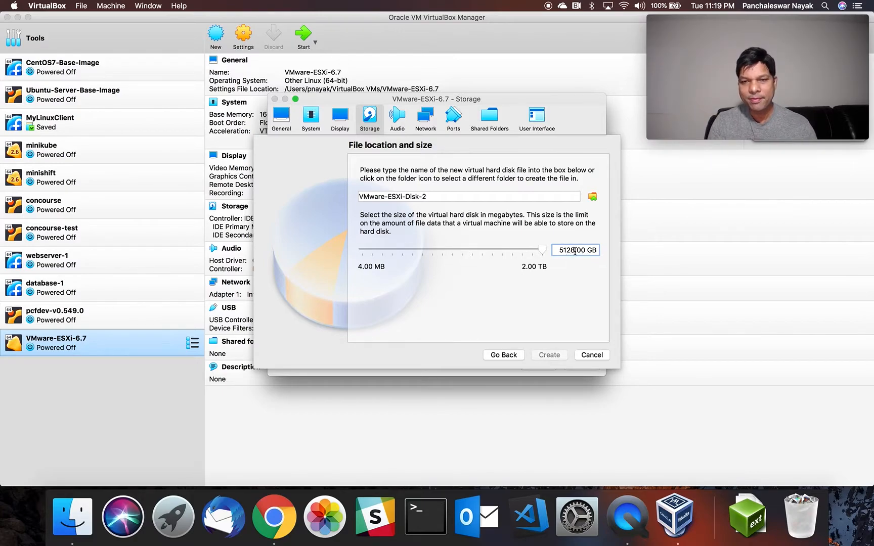
key("Delete")
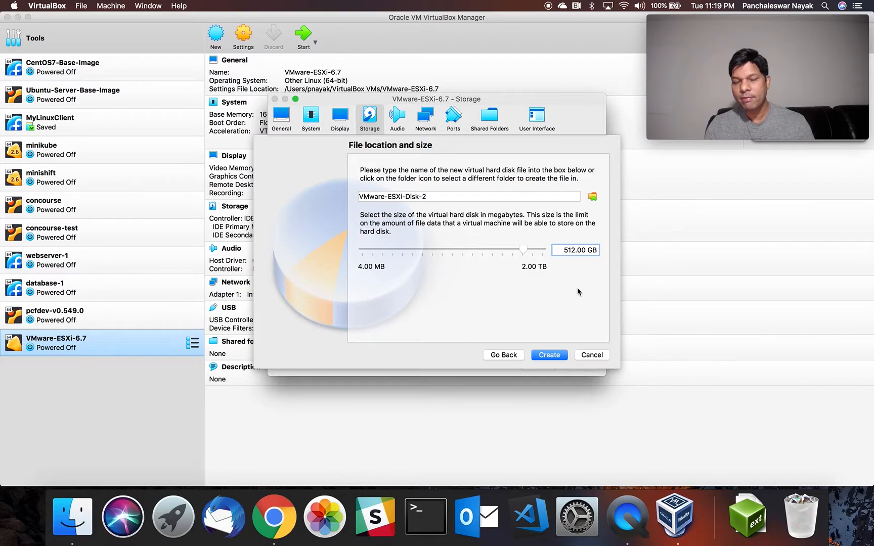
left_click(550, 356)
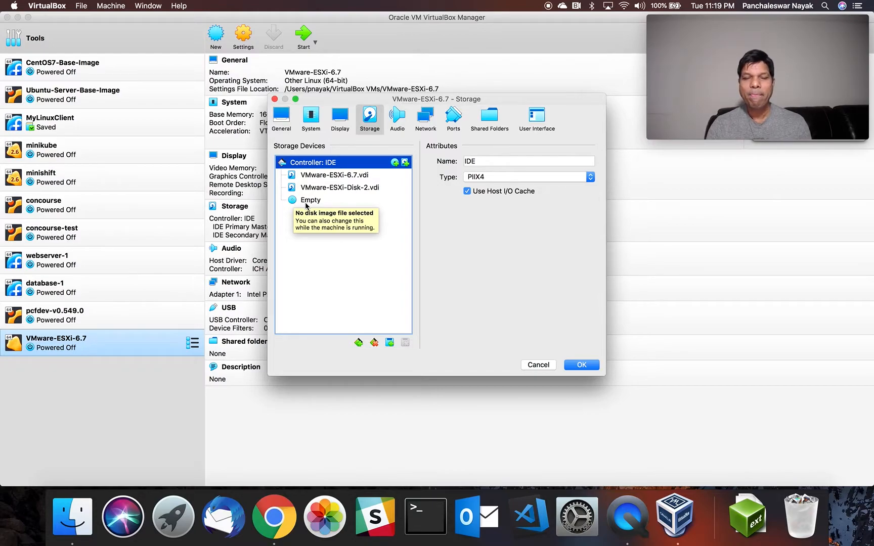
Step: Load VMware-VMvisor-Installer-6.7.0.update01-10302608.x86_64.iso from the iso folder into the empty optical drive and save the machine's settings
left_click(296, 203)
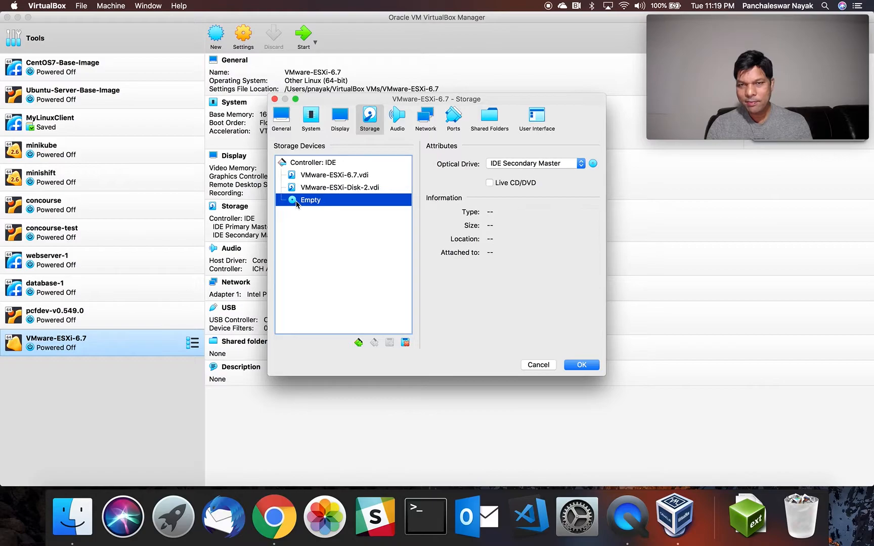
left_click(594, 164)
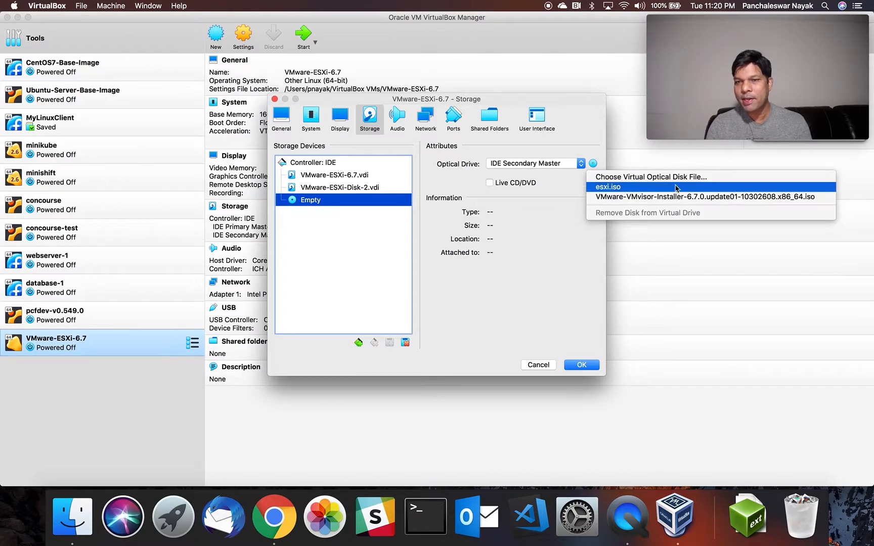
left_click(633, 178)
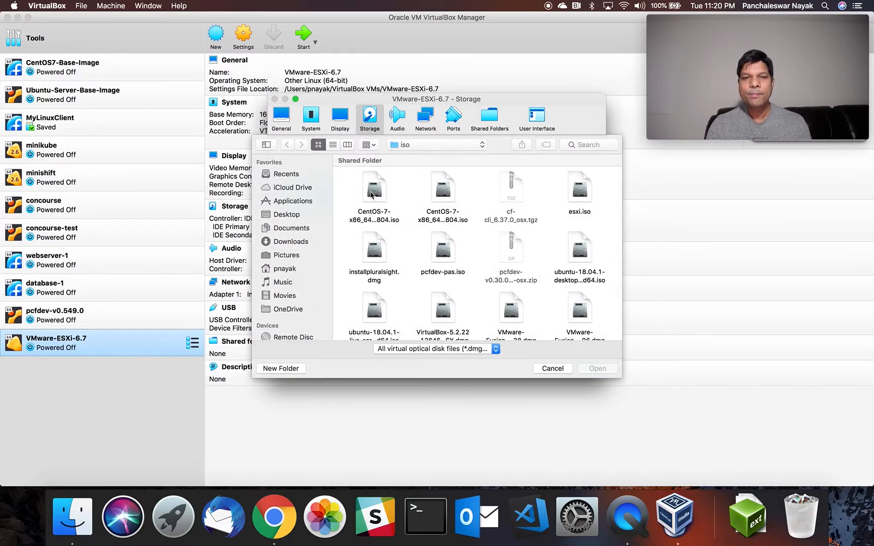
left_click(332, 146)
scroll(445, 221, "down", 1)
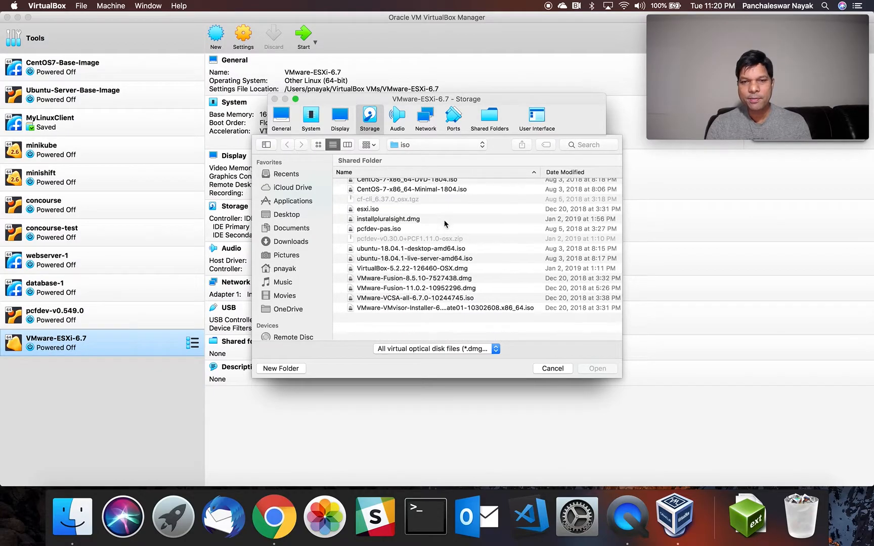
left_click(433, 314)
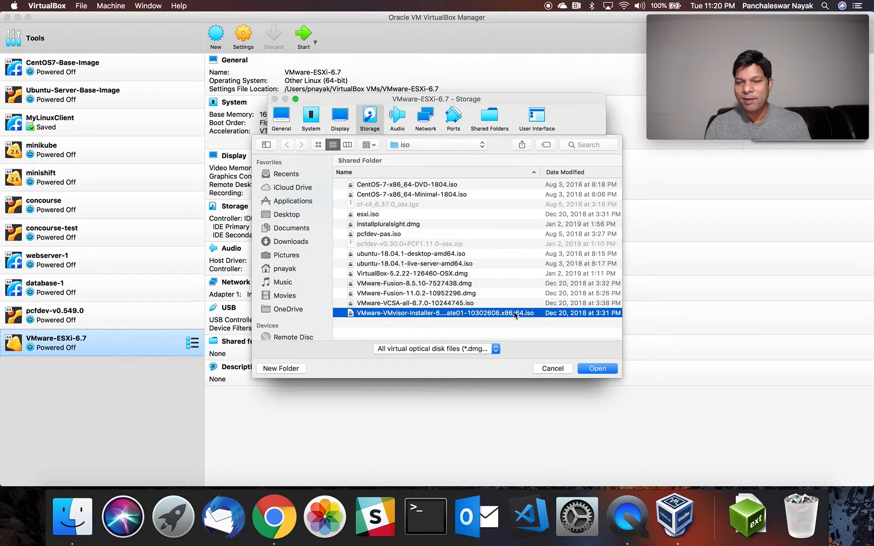
left_click(600, 370)
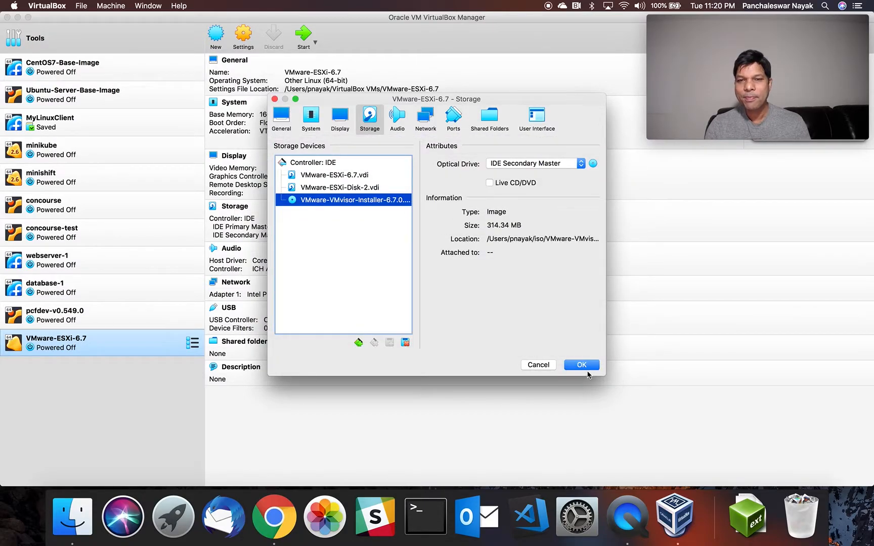
left_click(582, 366)
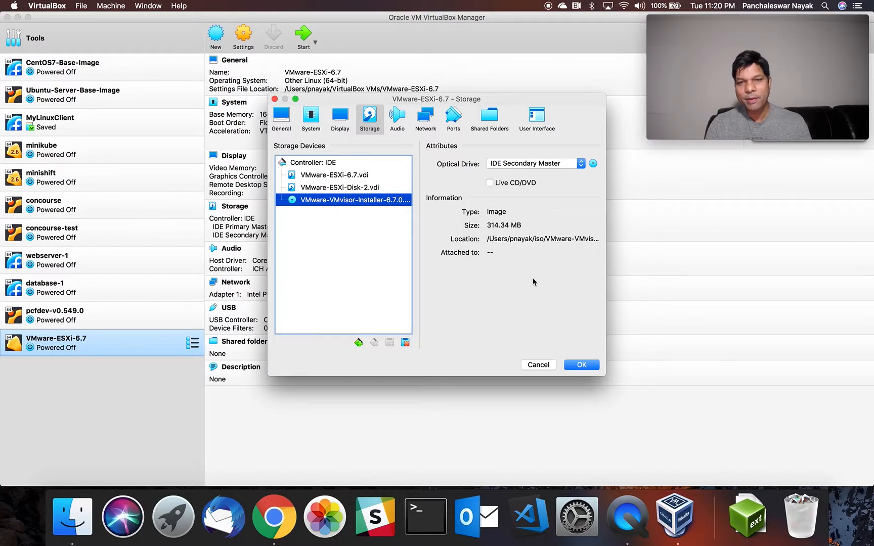
left_click(579, 367)
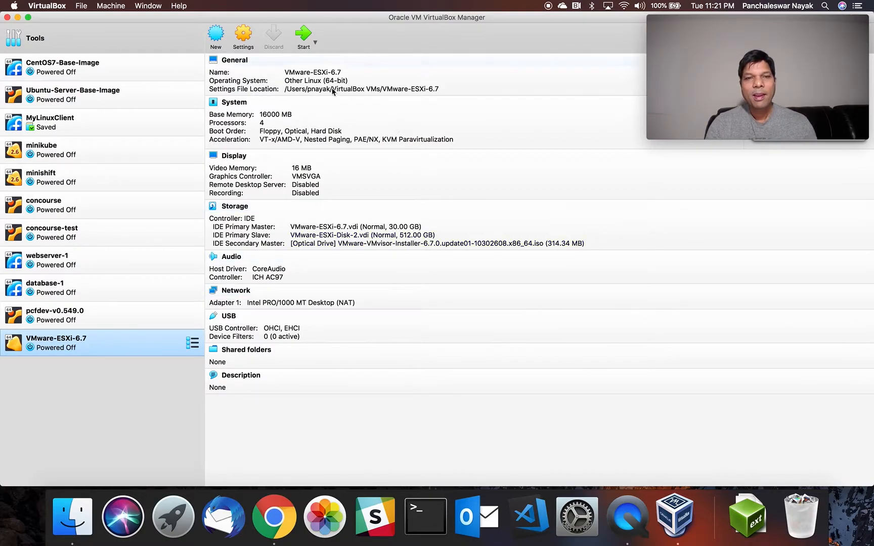
Step: Start the VMware-ESXi-6.7 machine, dismiss the keyboard capture notice and move its window away from the centre
left_click(304, 36)
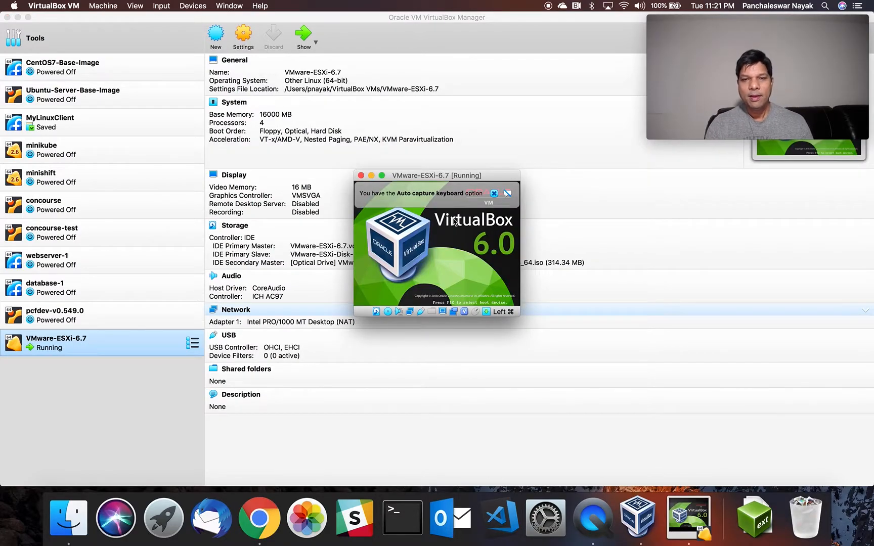
left_click(494, 193)
left_click_drag(433, 178, 331, 133)
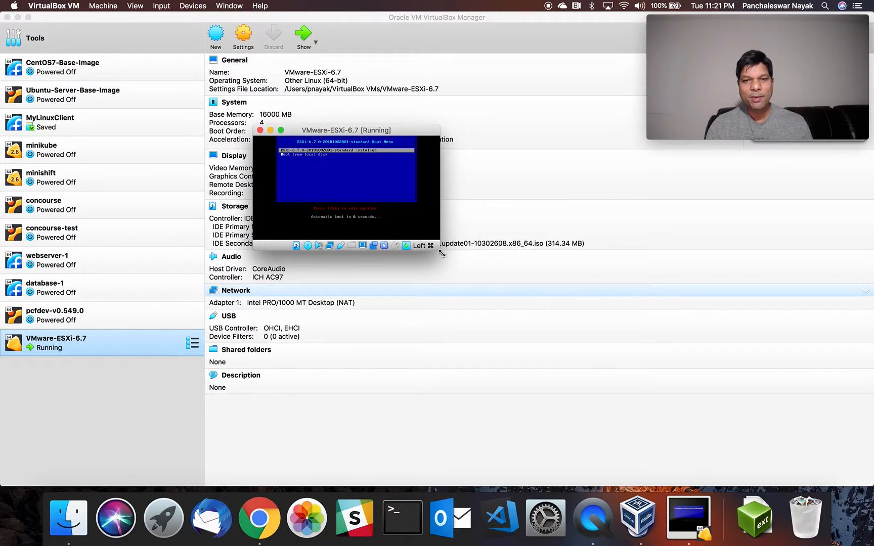
Step: Scale the virtual machine's display to 200% and move its enlarged window clear of the webcam overlay
left_click(135, 6)
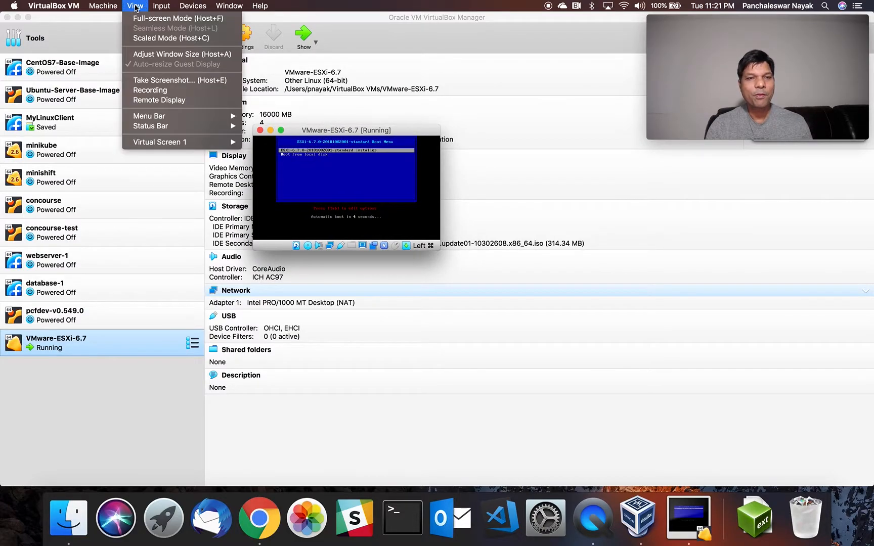
mouse_move(177, 142)
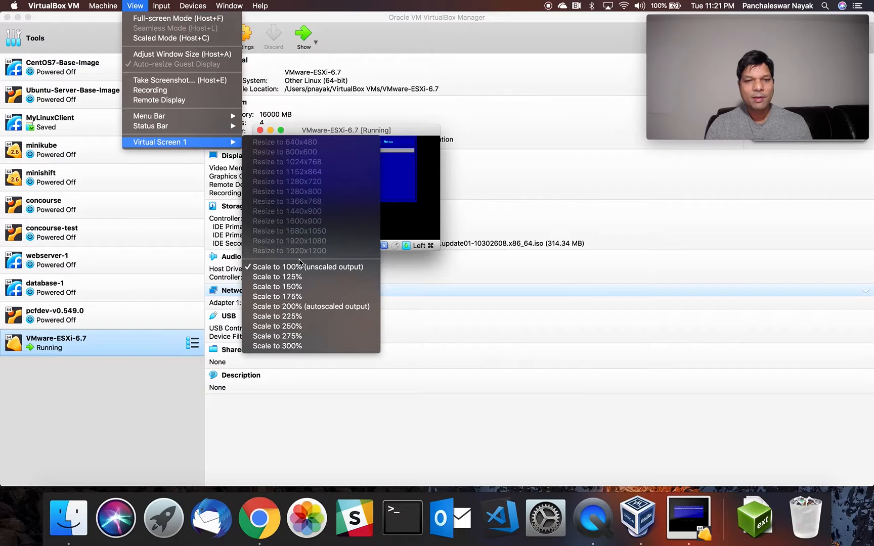
left_click(297, 308)
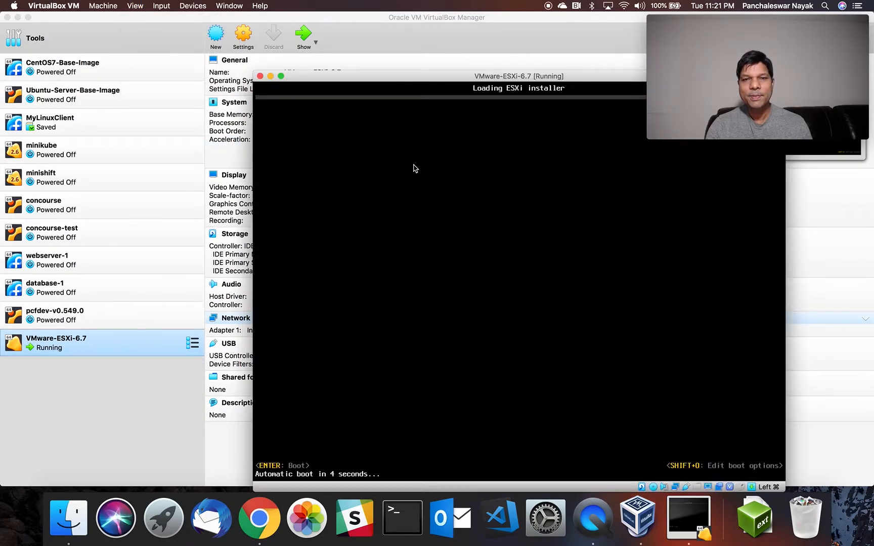
left_click_drag(453, 81, 273, 35)
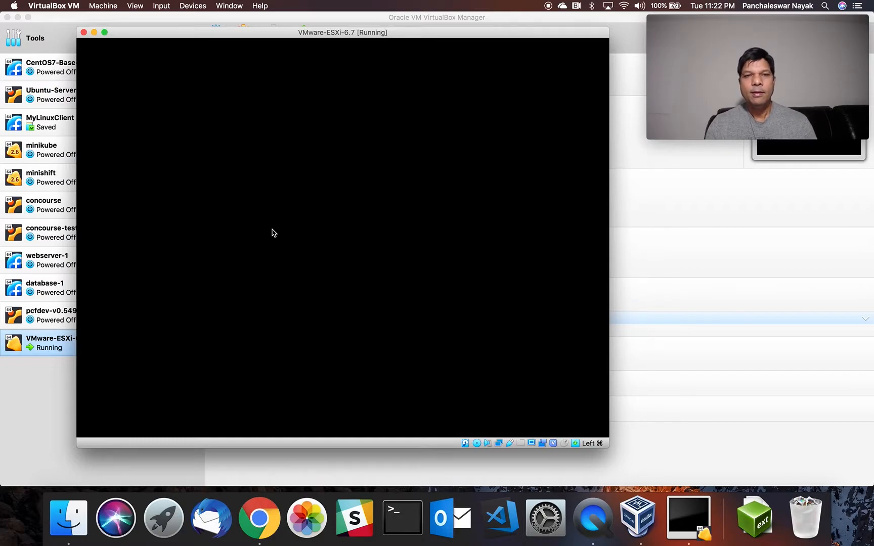
left_click_drag(362, 34, 391, 34)
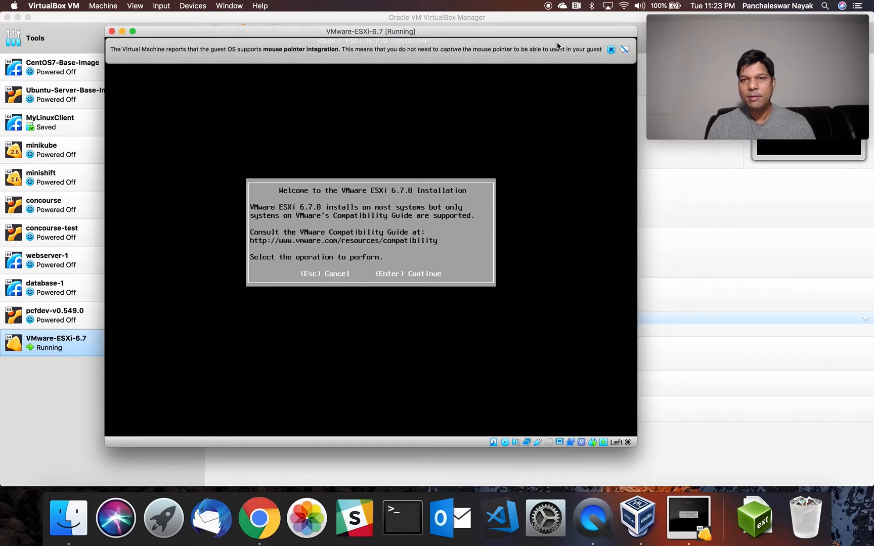
Step: Dismiss the mouse pointer integration notice, continue past the ESXi 6.7.0 installer's welcome screen and accept the license agreement
left_click(611, 49)
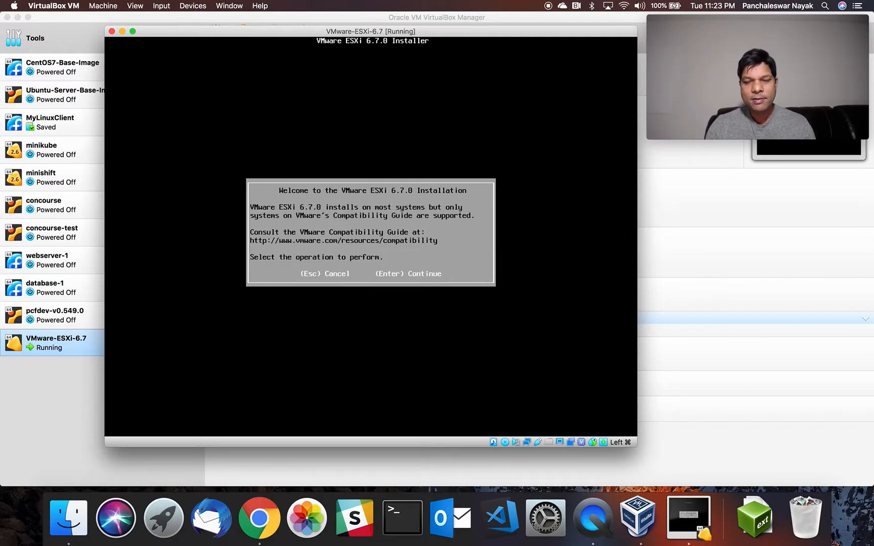
key("Return")
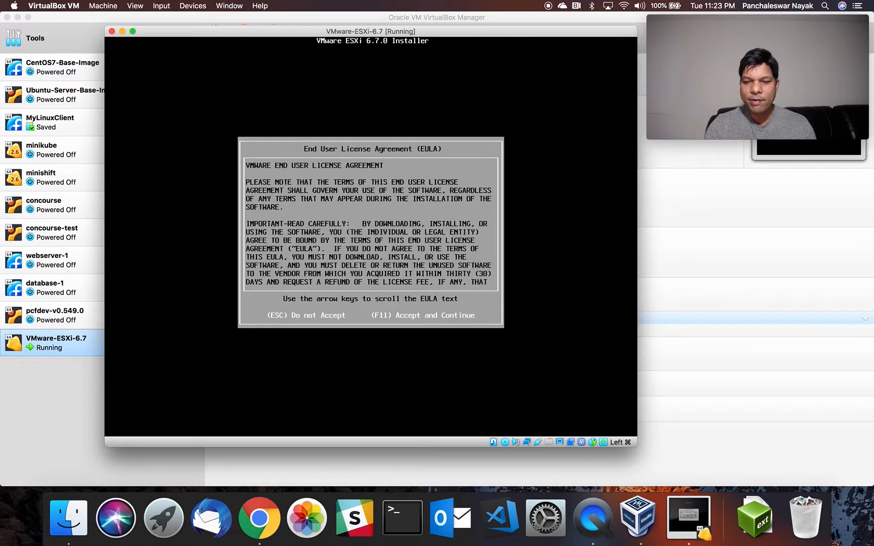
key("F11")
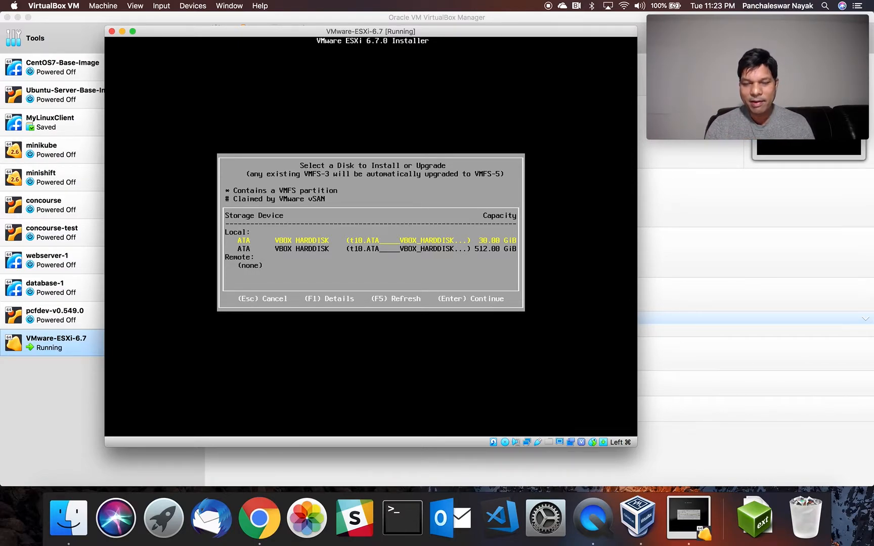
Step: Choose the 30.00 GiB local disk as the installation target and accept the US Default keyboard layout
key("Return")
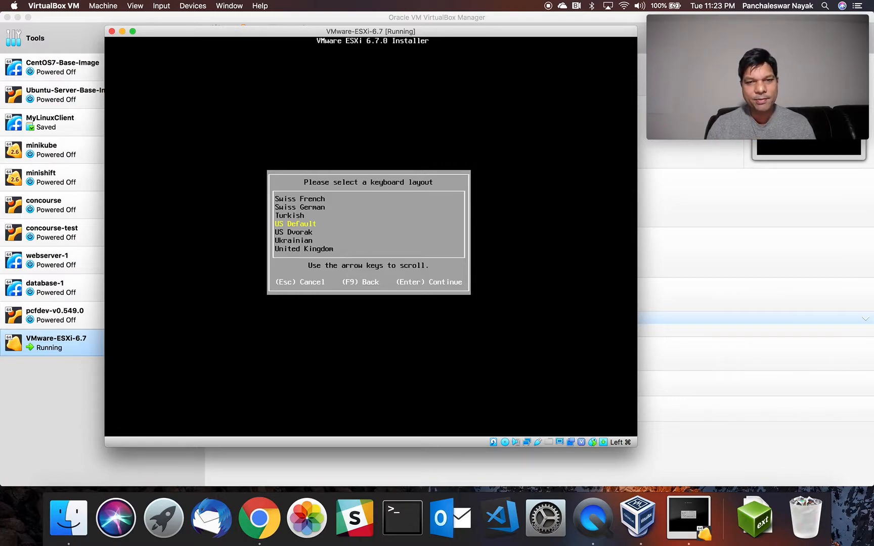
key("Return")
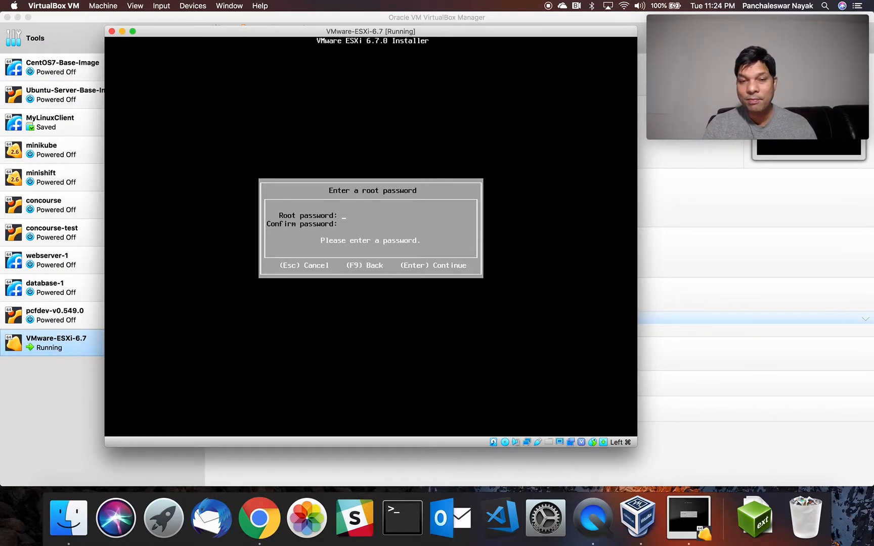
Step: Enter and confirm the root password, and start installing ESXi 6.7.0 on the selected disk
type("*")
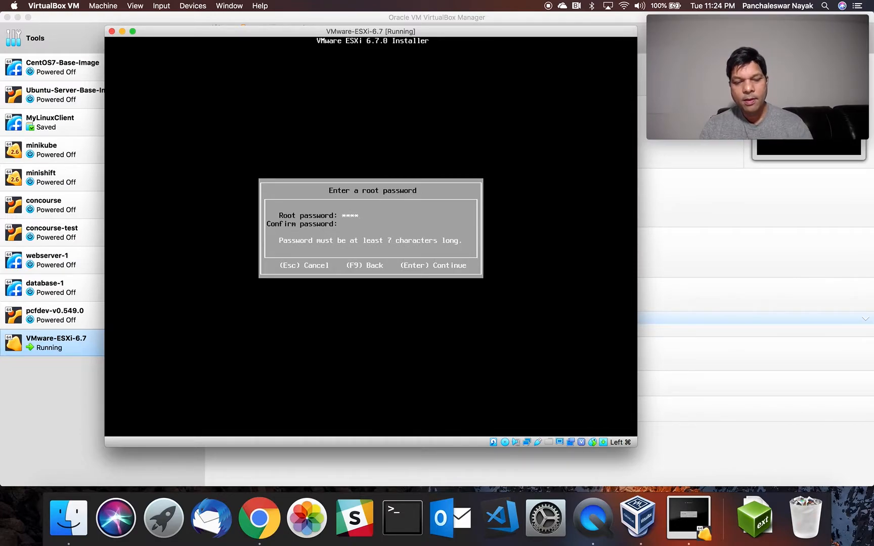
type("***")
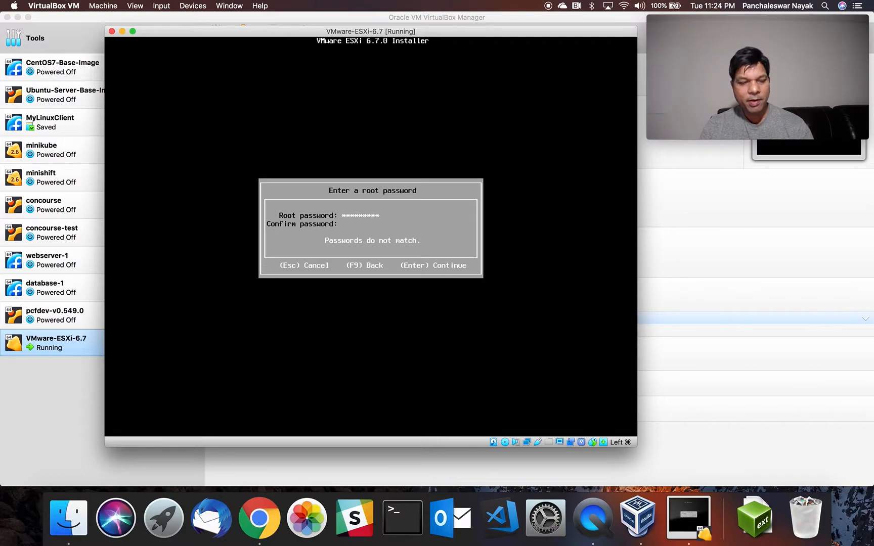
type("****")
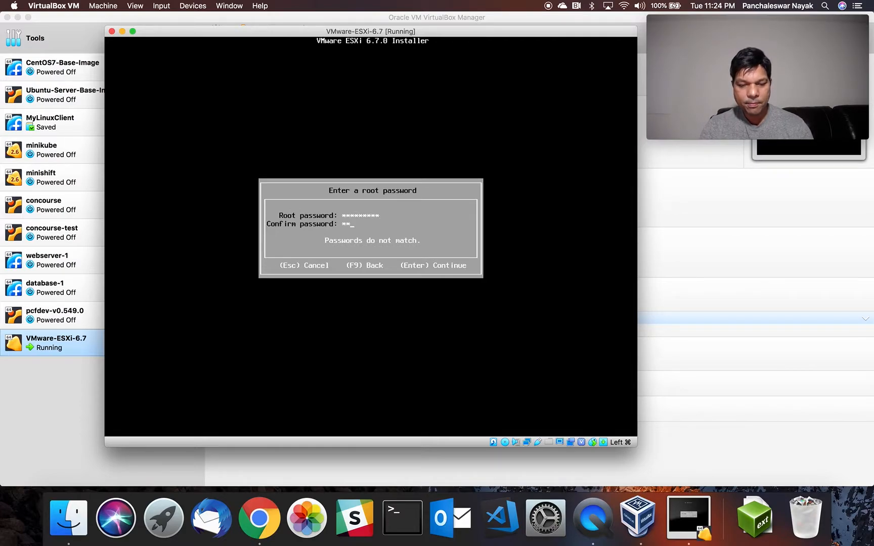
type("*****")
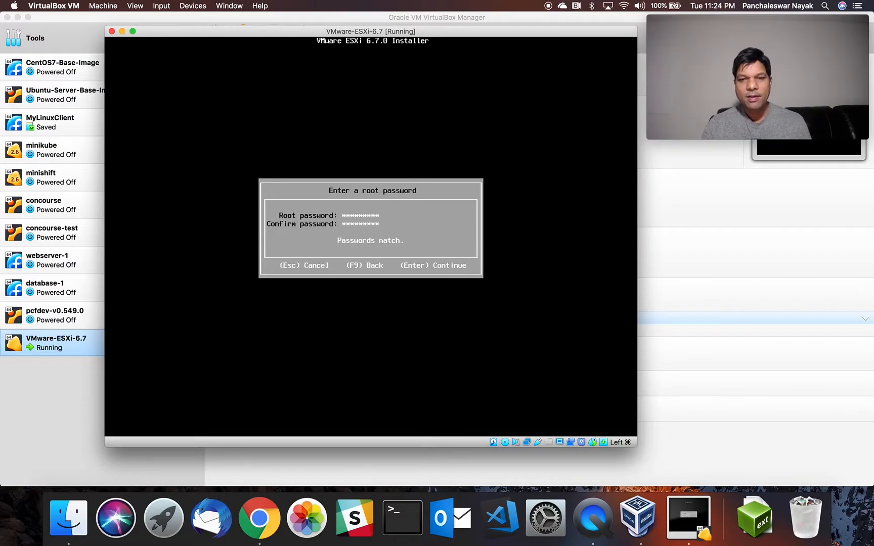
key("Return")
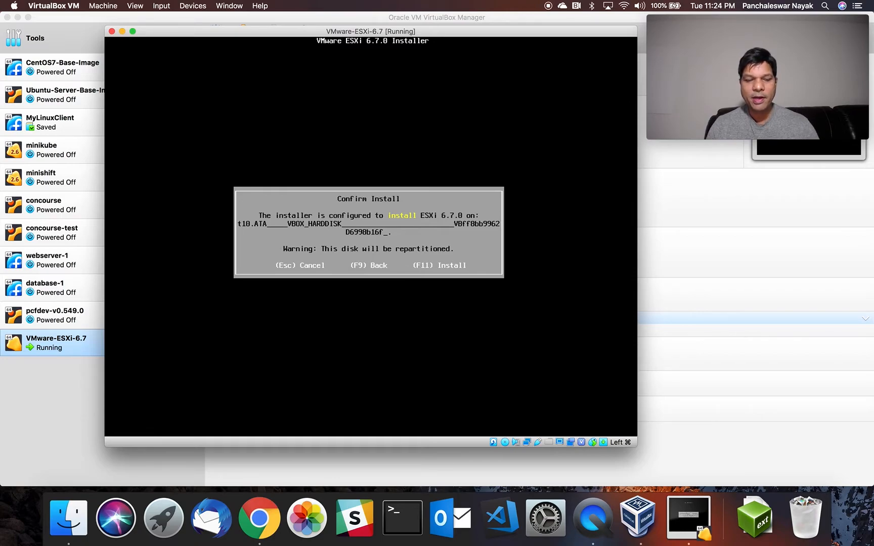
key("F11")
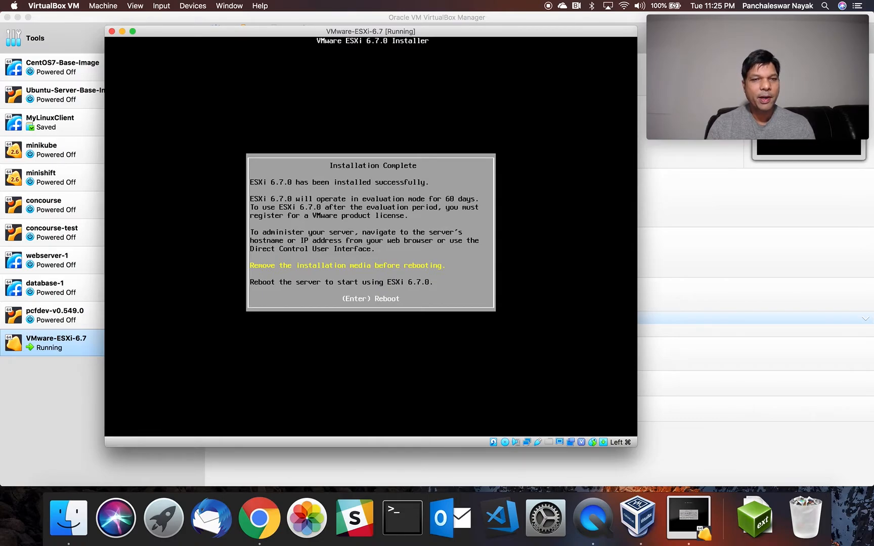
Step: Remove the VMware-VMvisor-Installer ISO from the VMware-ESXi-6.7 machine's optical drive and save the settings
left_click(48, 342)
left_click(243, 36)
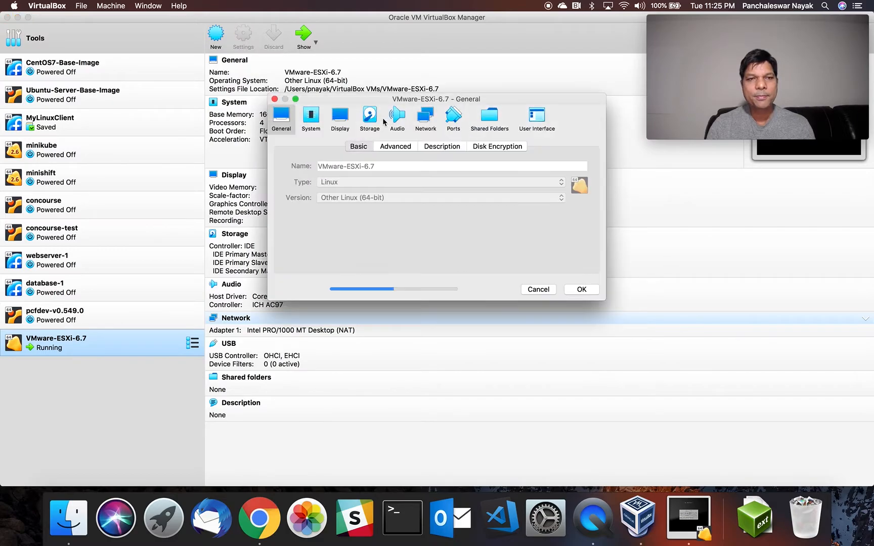
left_click(371, 119)
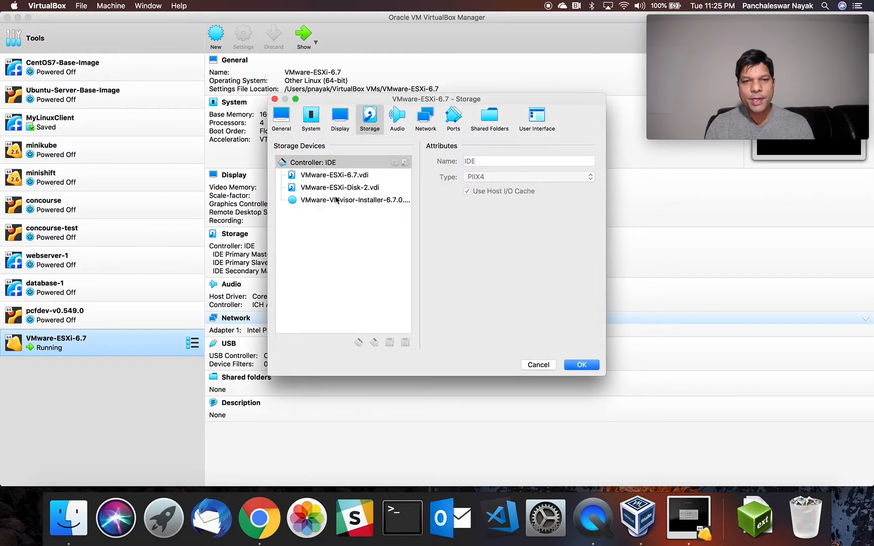
left_click(338, 199)
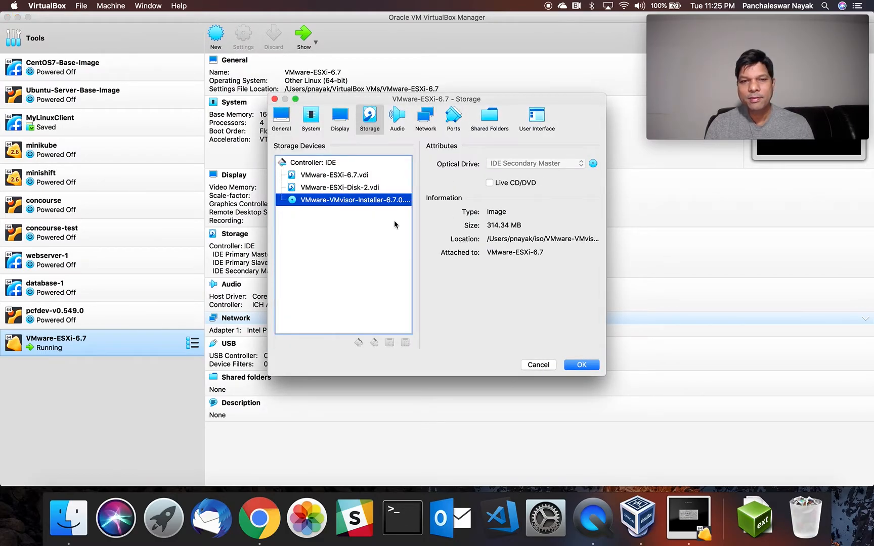
left_click(593, 163)
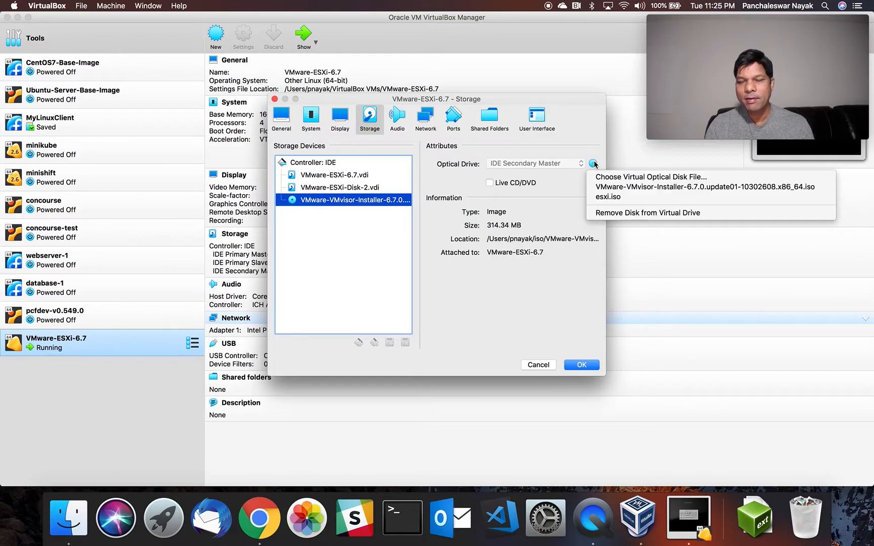
left_click(626, 216)
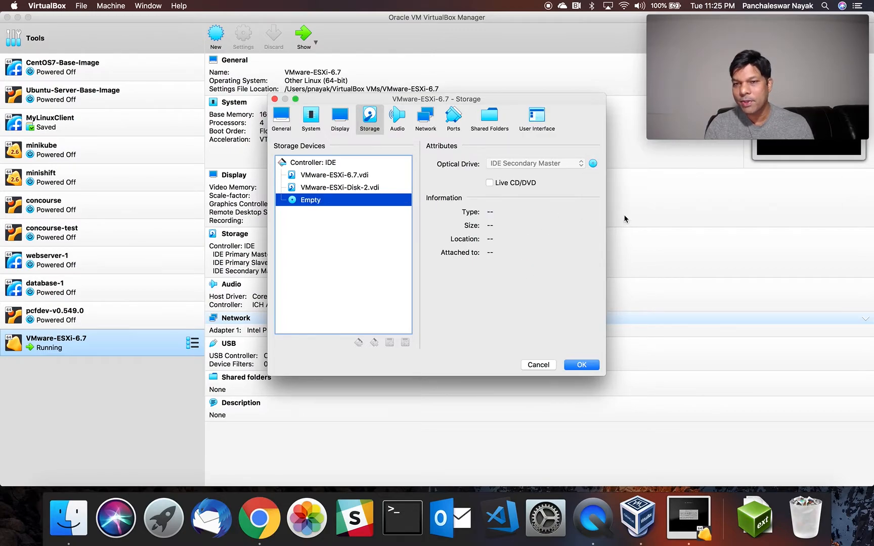
left_click(579, 366)
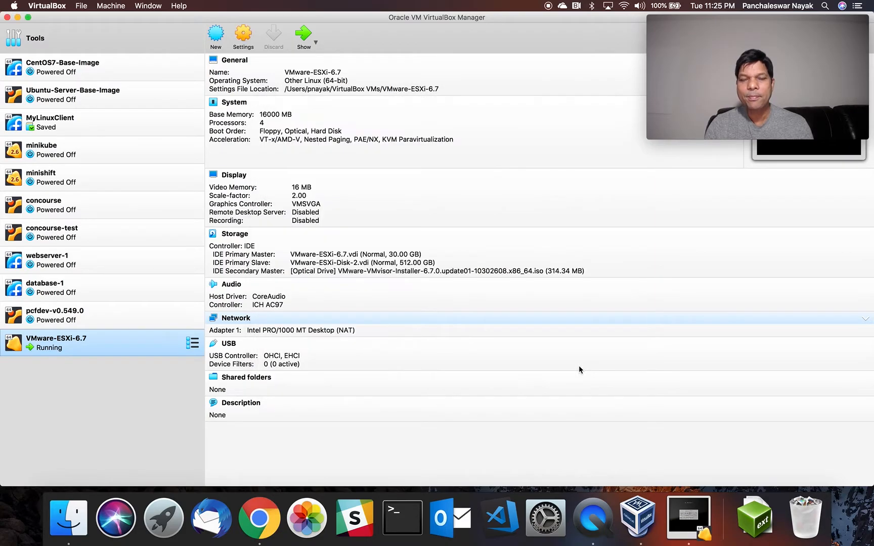
Step: Return to the virtual machine's window, reboot into the installed ESXi system and dismiss the mouse pointer integration notice
left_click(684, 513)
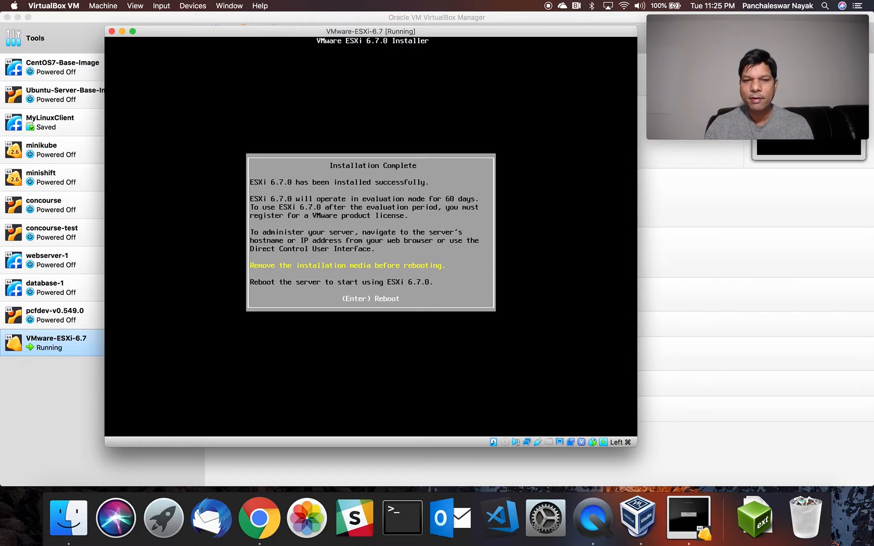
key("Return")
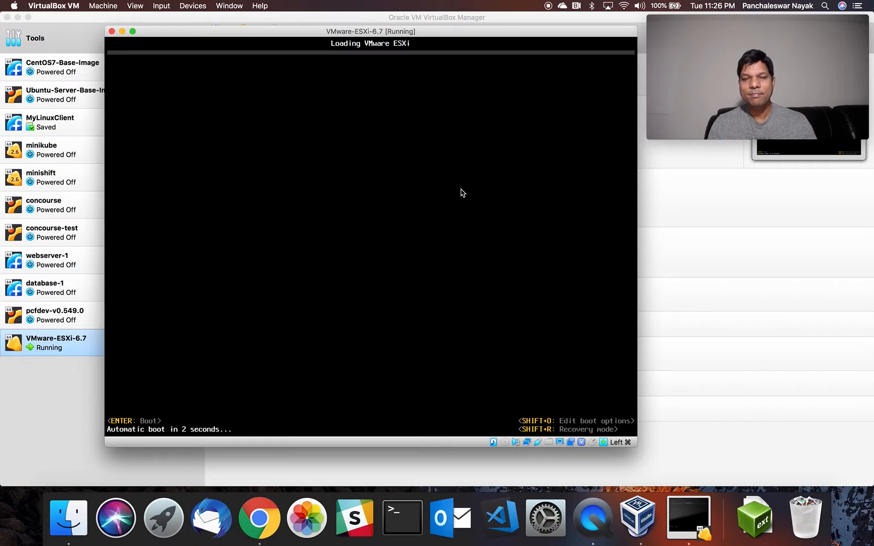
mouse_move(417, 35)
left_mouse_down()
mouse_move(447, 46)
mouse_move(415, 43)
left_mouse_up()
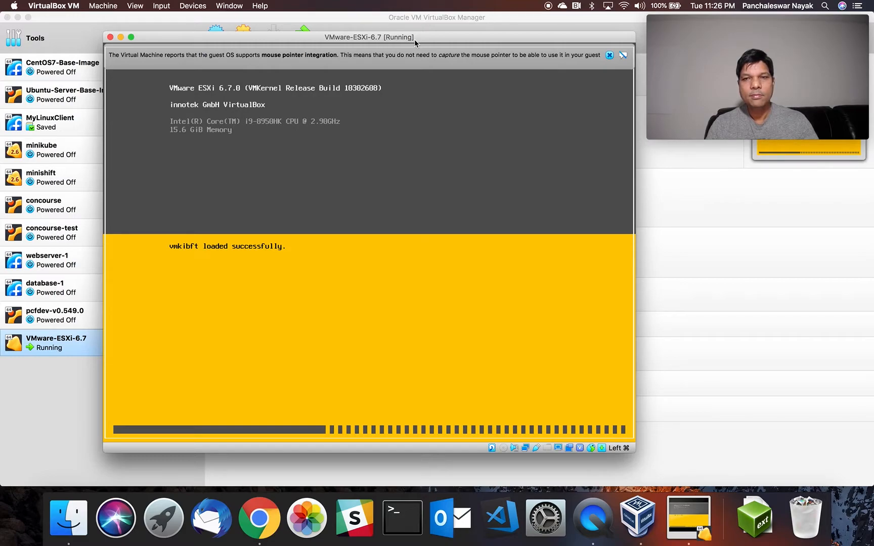
left_click(609, 56)
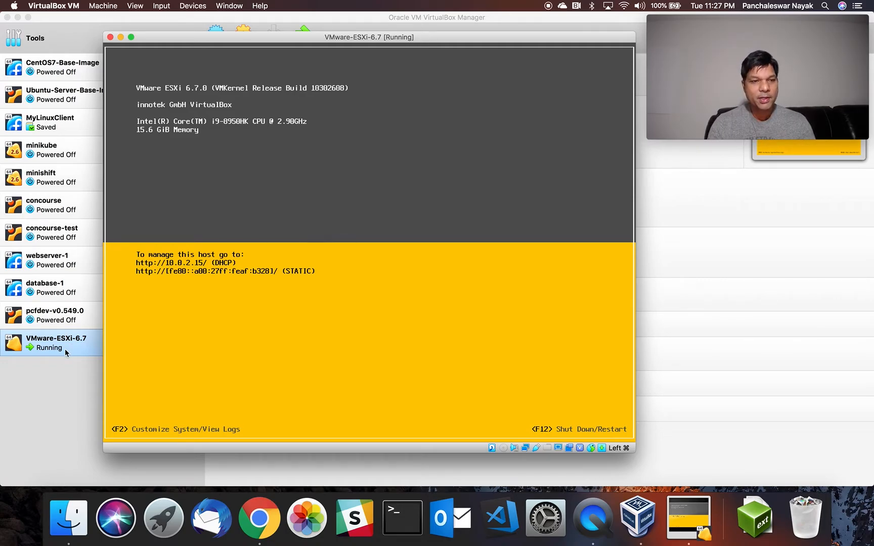
Step: Check what network Adapter 1 of the VMware-ESXi-6.7 machine is attached to, and close the settings without changes
left_click(58, 383)
left_click(243, 34)
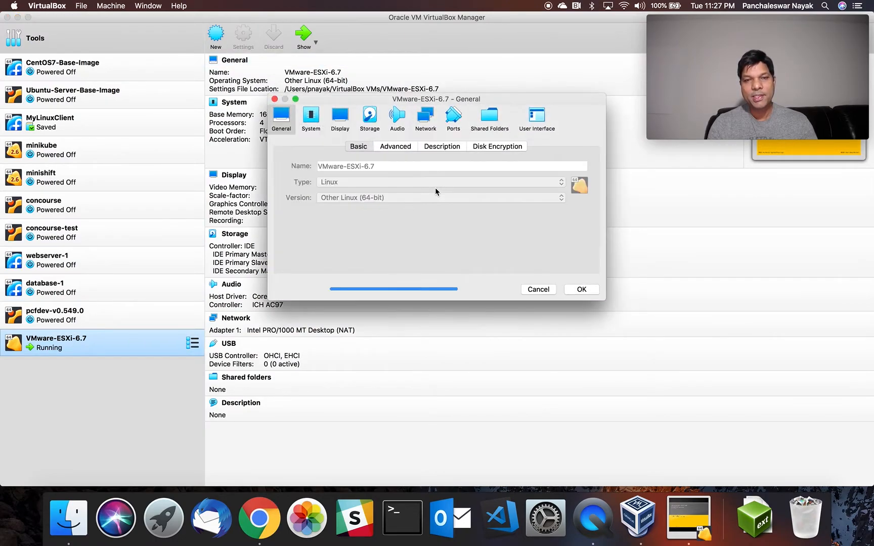
left_click(428, 120)
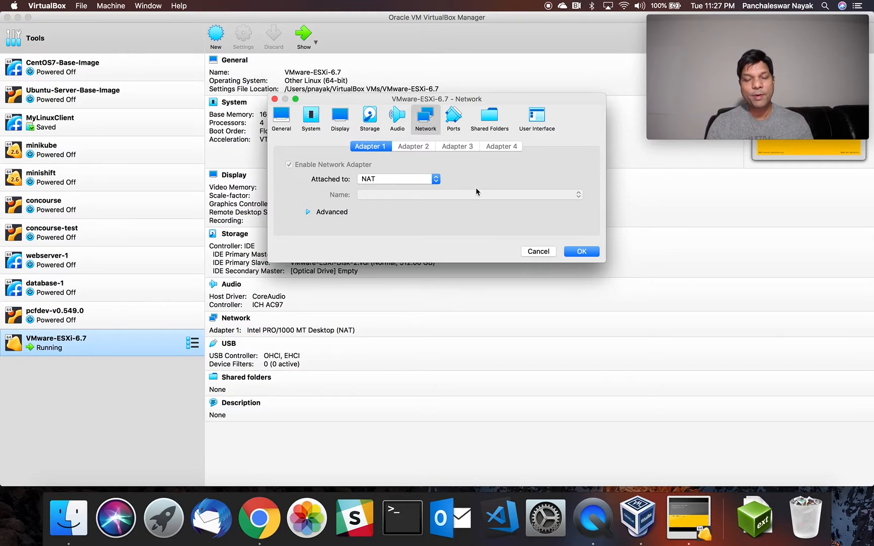
left_click(538, 251)
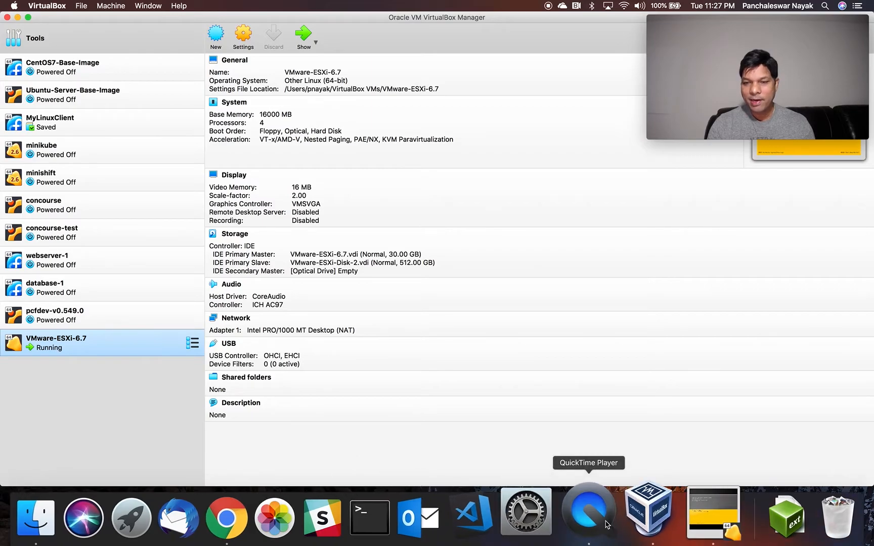
Step: Check the management address on the ESXi console, switch to Chrome, load 10.0.2.15 and make the browser window full screen
left_click(696, 535)
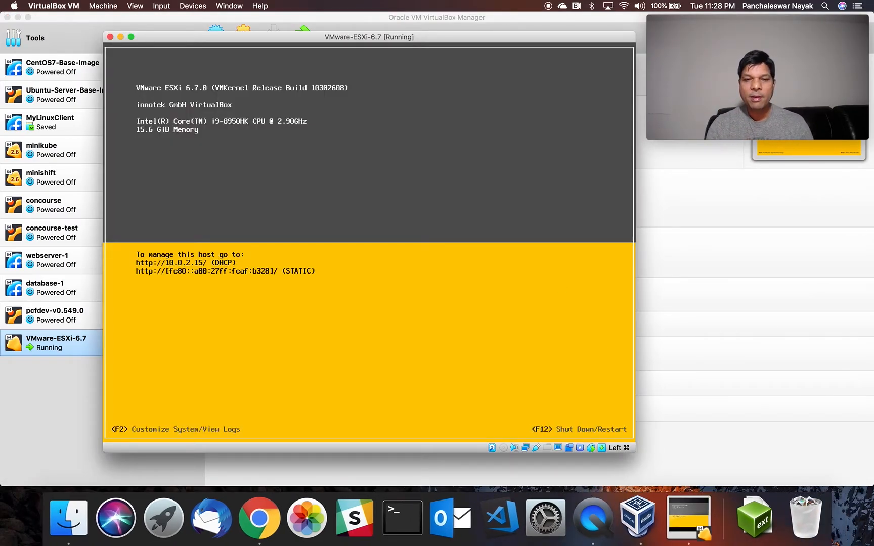
key("ctrl+Up")
left_click(260, 517)
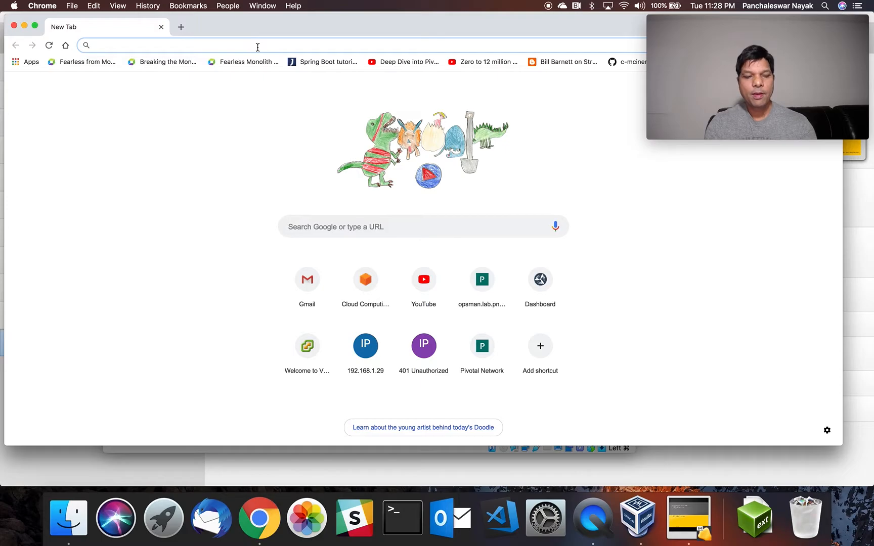
type("10.0.")
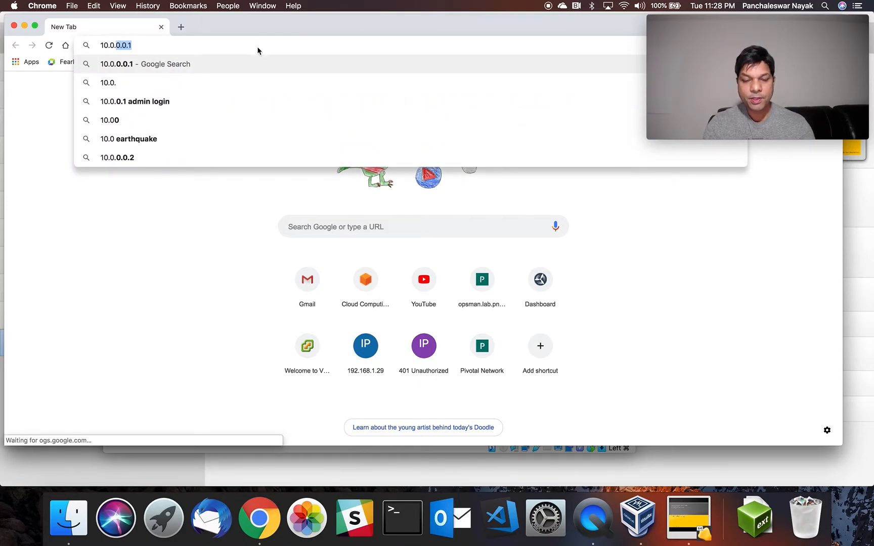
type("2.15")
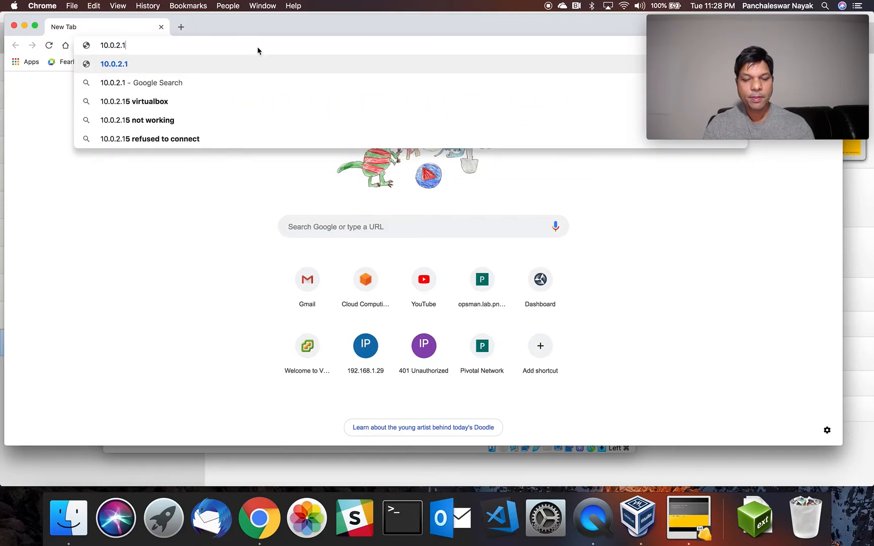
key("Return")
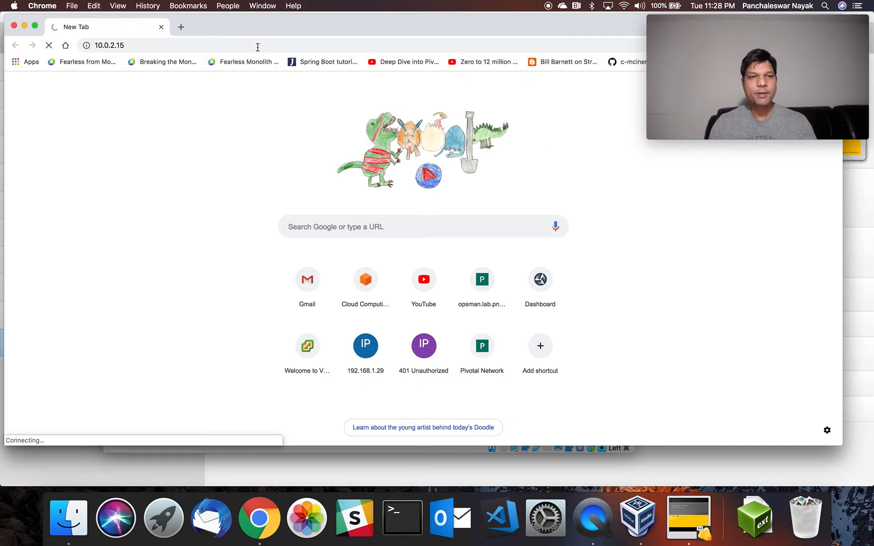
left_click(34, 25)
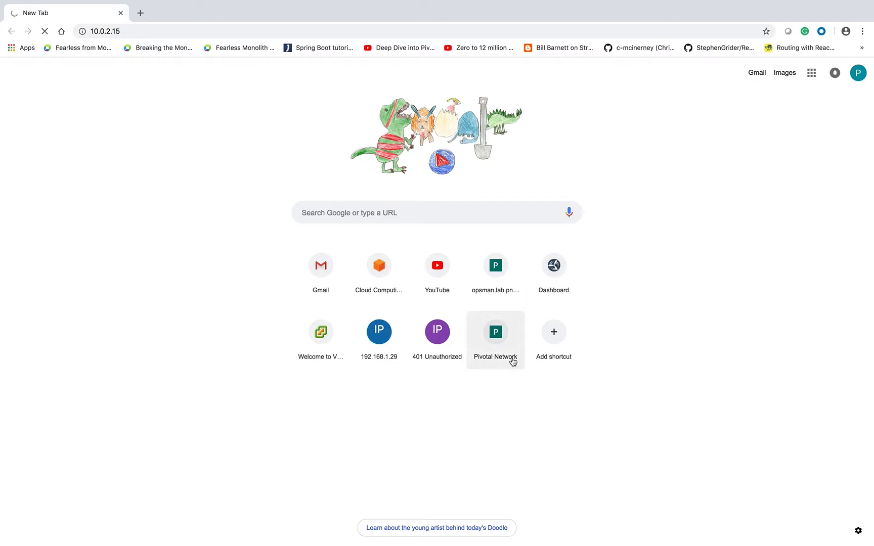
Step: Compare the address loading in Chrome with the management address on the VMware-ESXi-6.7 machine's console
key("ctrl+Up")
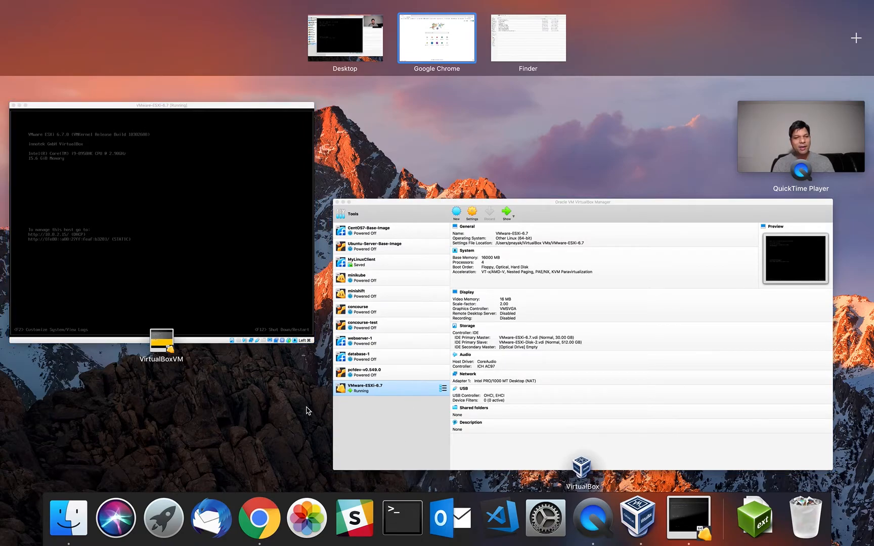
left_click(273, 516)
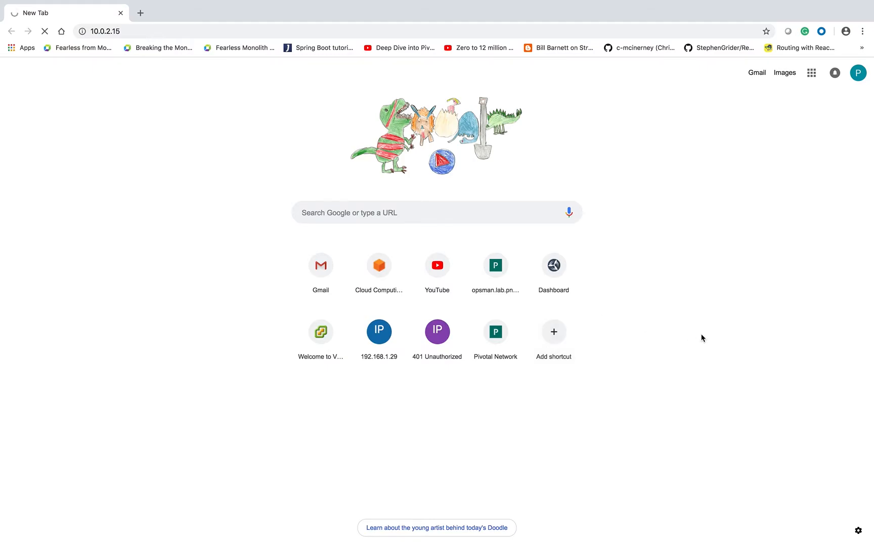
key("ctrl+Up")
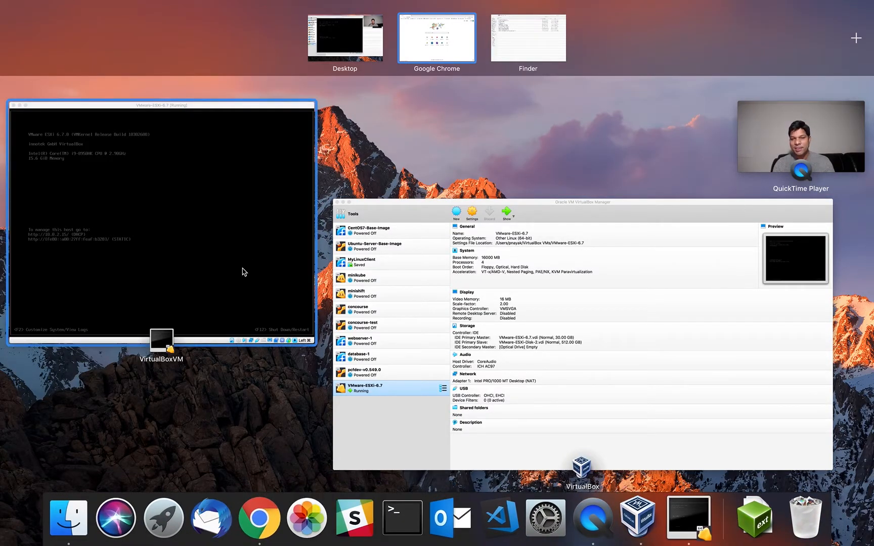
left_click(248, 289)
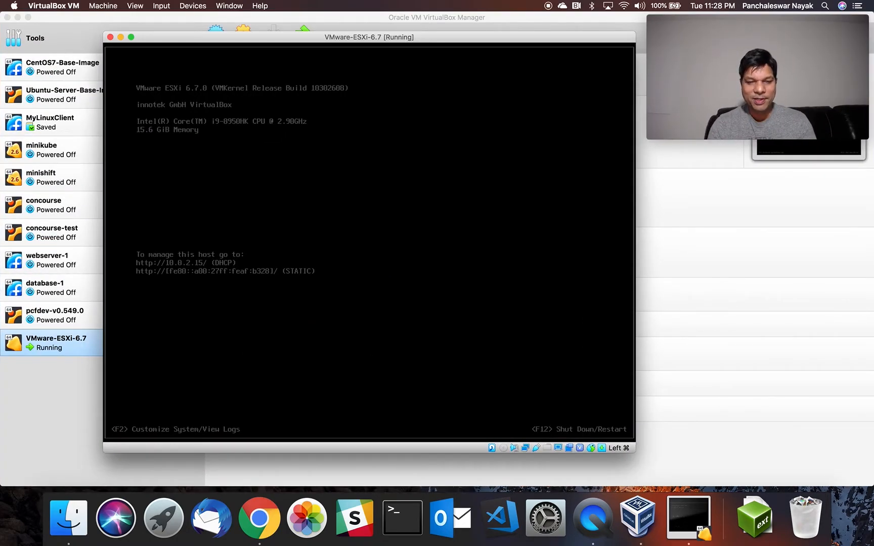
left_click(260, 521)
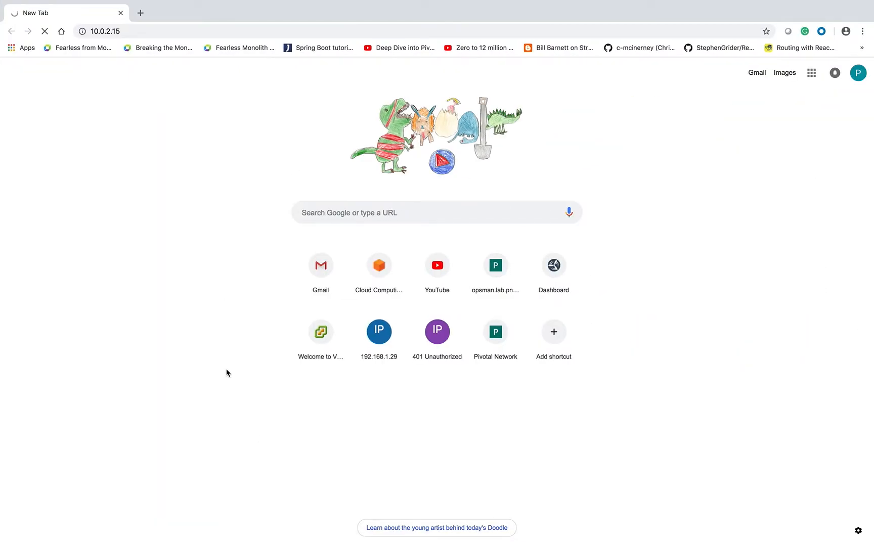
Step: Check the advanced options and port forwarding rules of the VMware-ESXi-6.7 machine's network Adapter 1 in VirtualBox, and close the settings without changes
key("ctrl+Up")
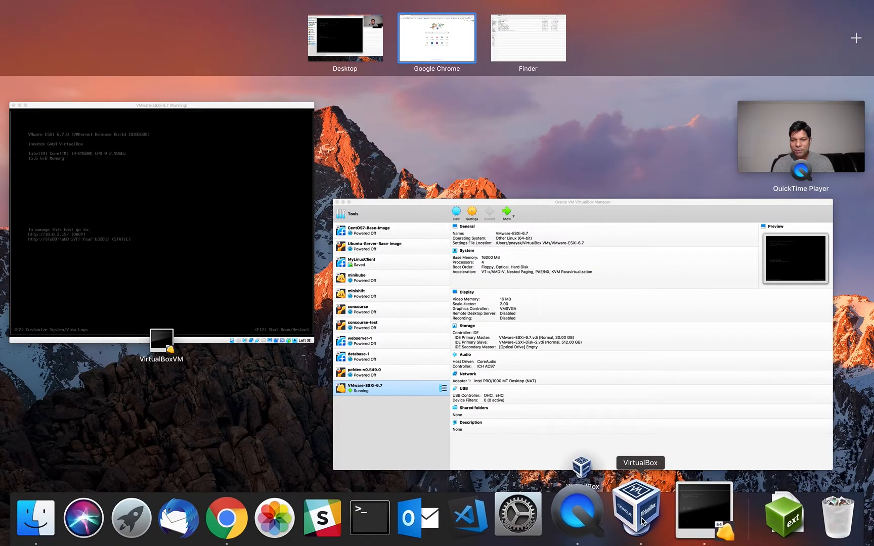
left_click(668, 516)
left_click(249, 36)
left_click(426, 116)
left_click(333, 211)
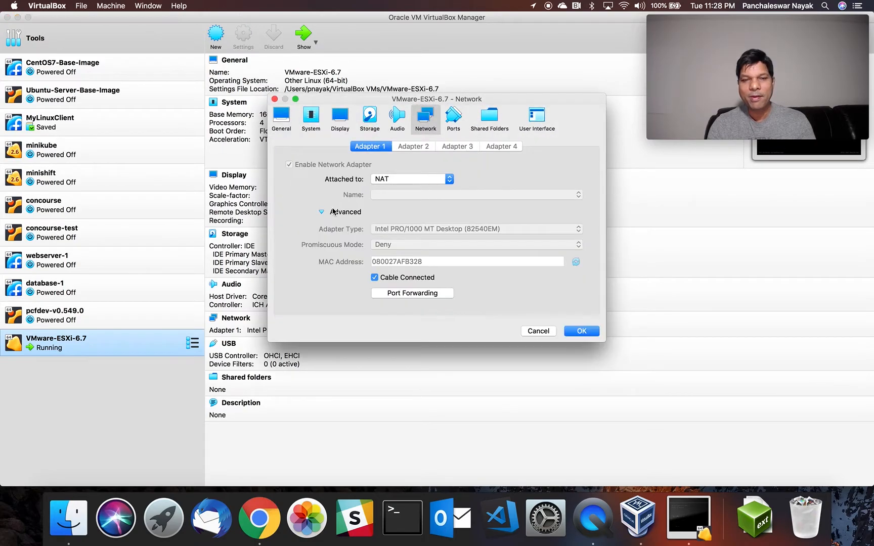
left_click(422, 294)
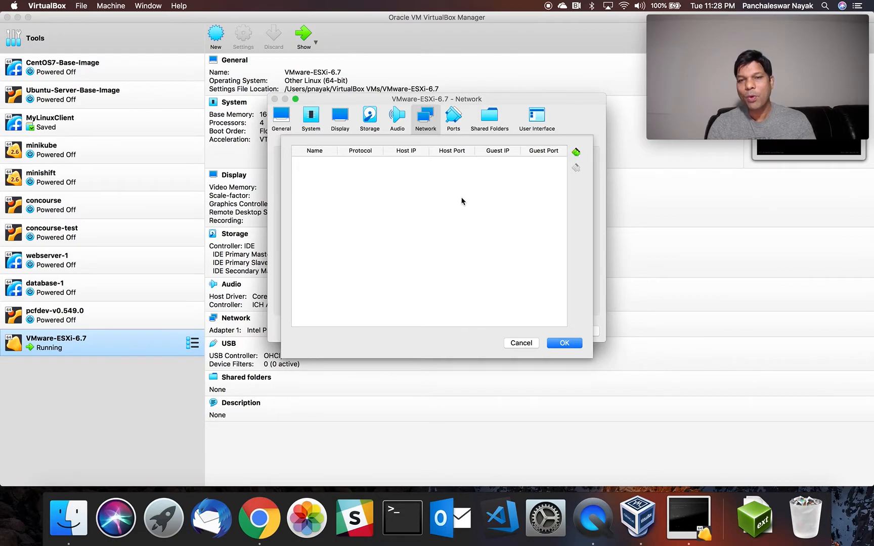
left_click(522, 344)
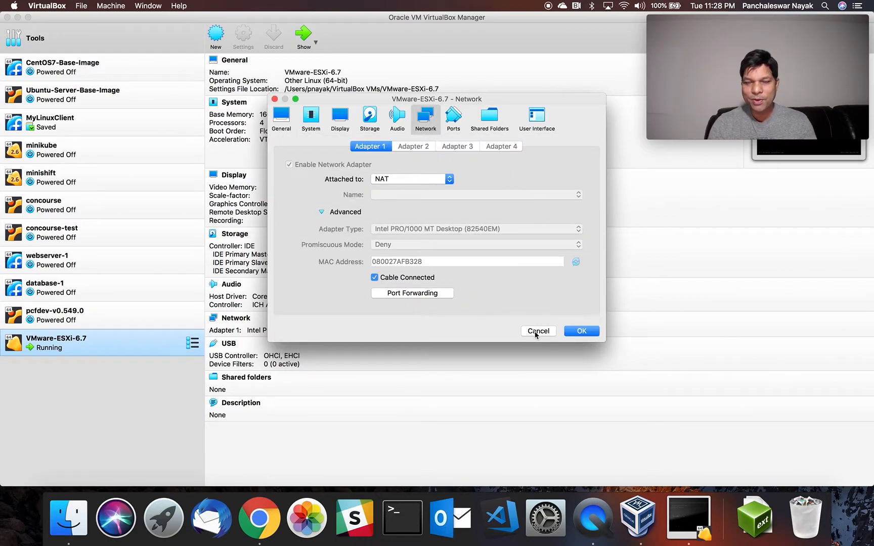
left_click(538, 332)
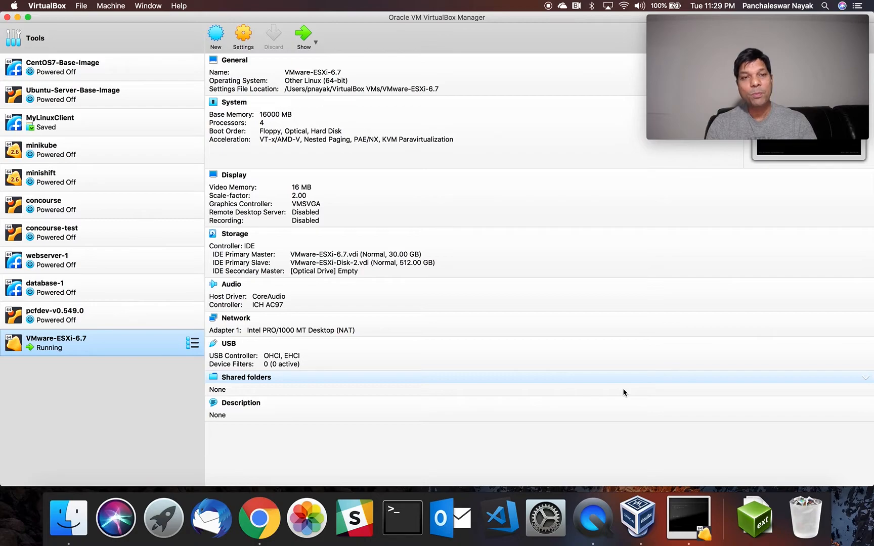
left_click(689, 516)
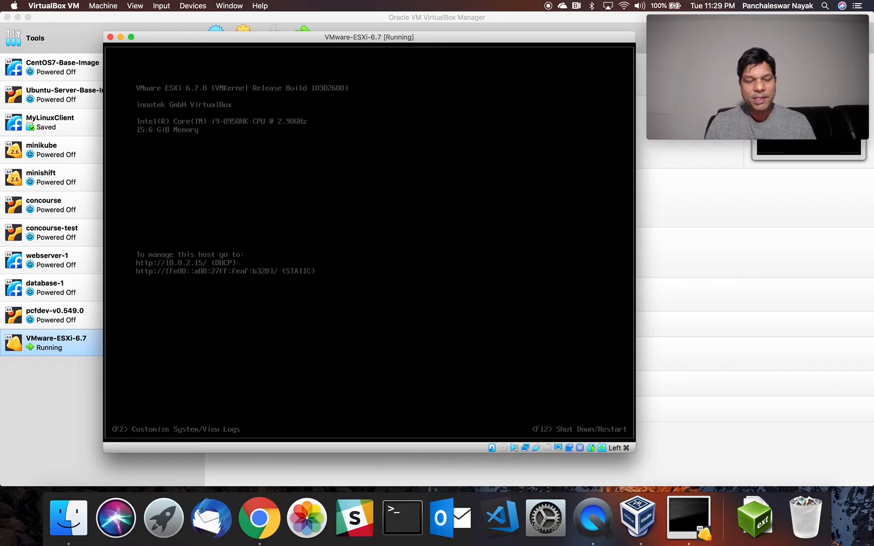
left_click(66, 431)
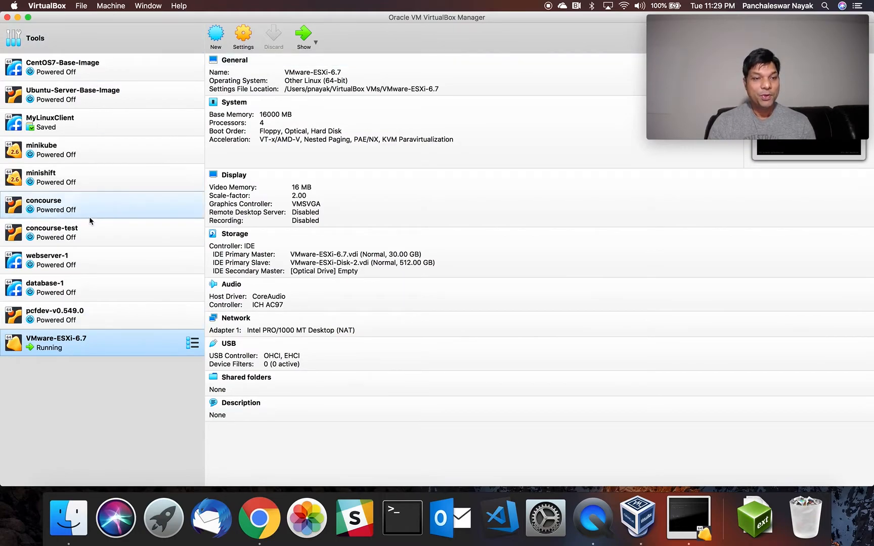
right_click(57, 345)
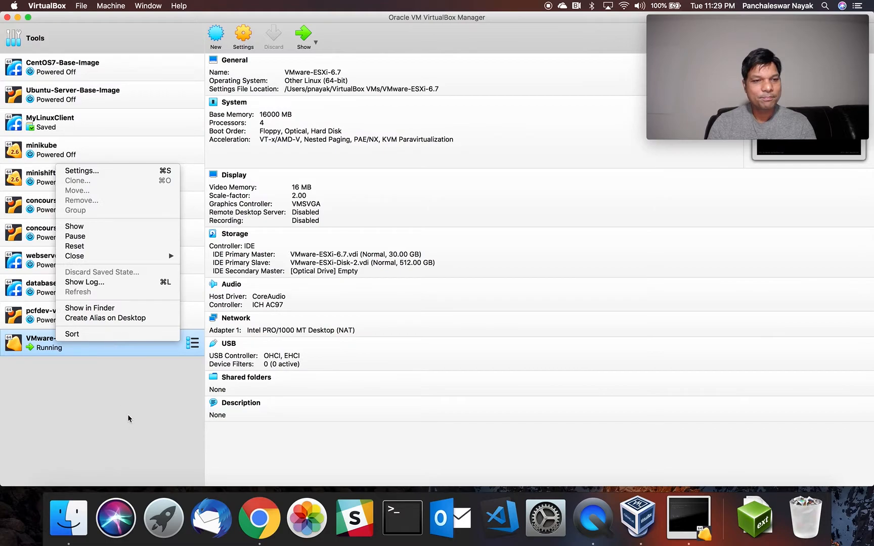
left_click(116, 380)
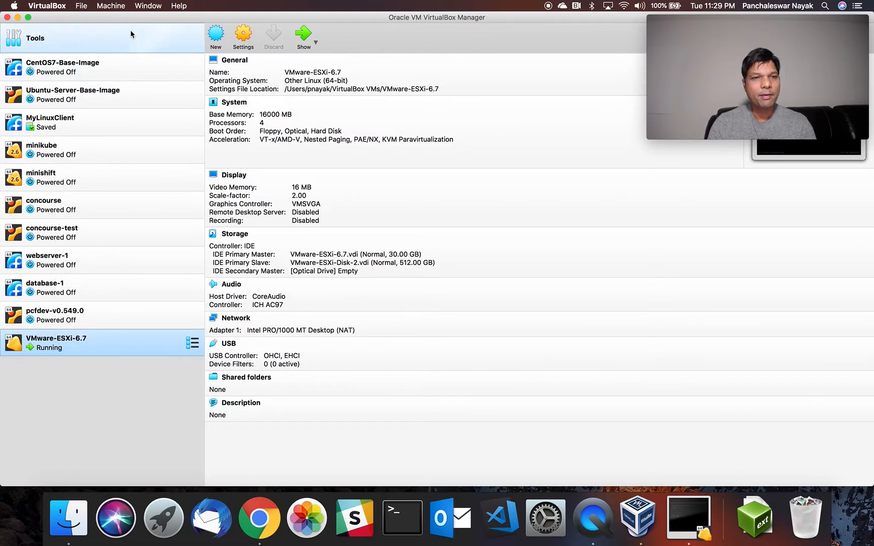
left_click(107, 9)
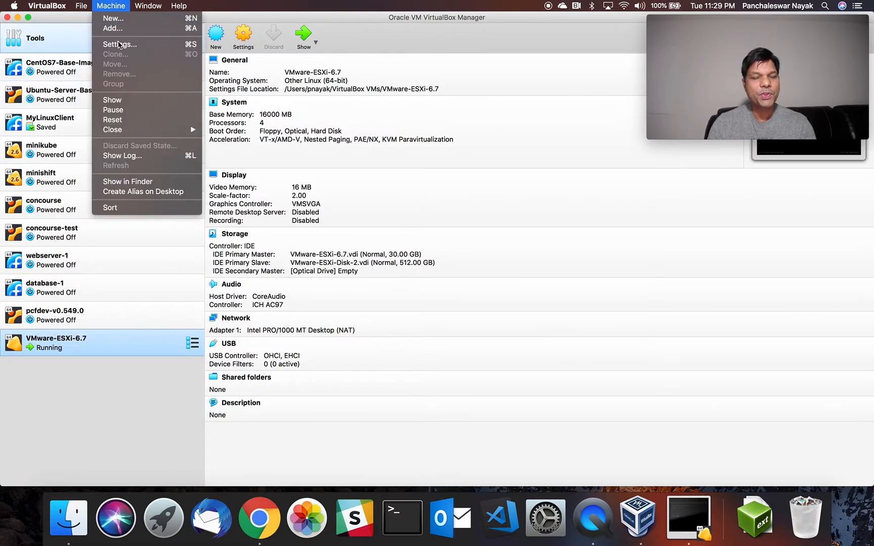
left_click(193, 344)
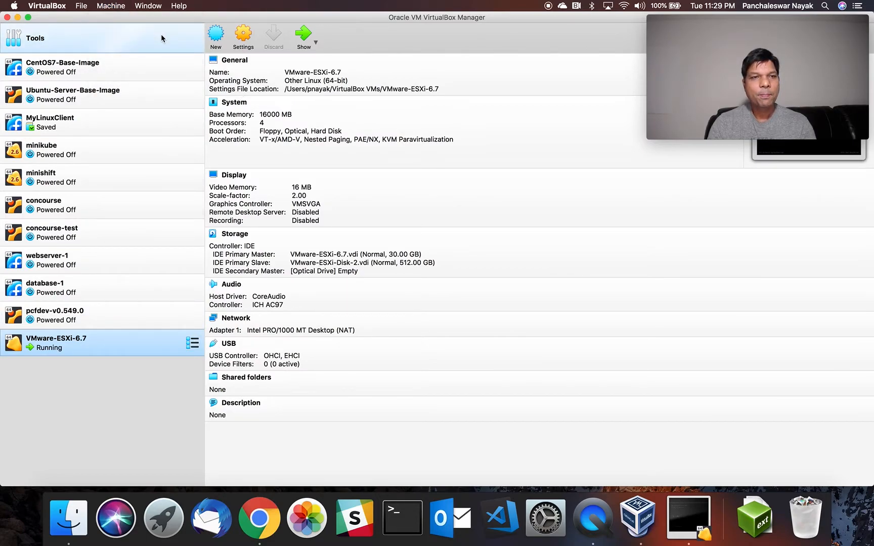
left_click(62, 6)
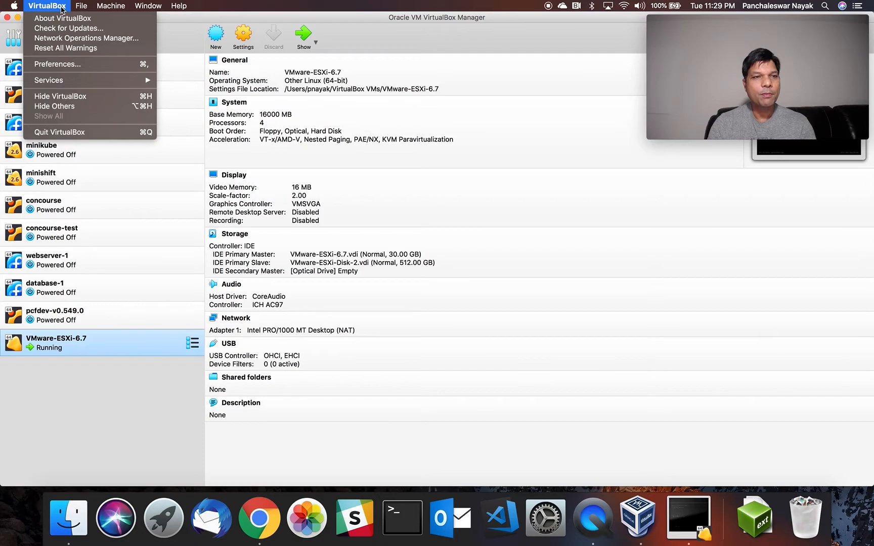
mouse_move(98, 9)
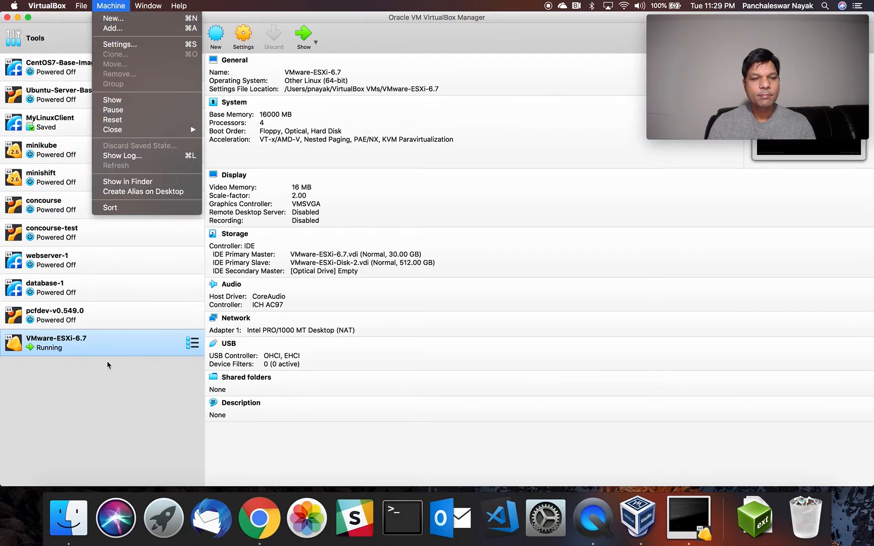
left_click(193, 346)
left_click(194, 345)
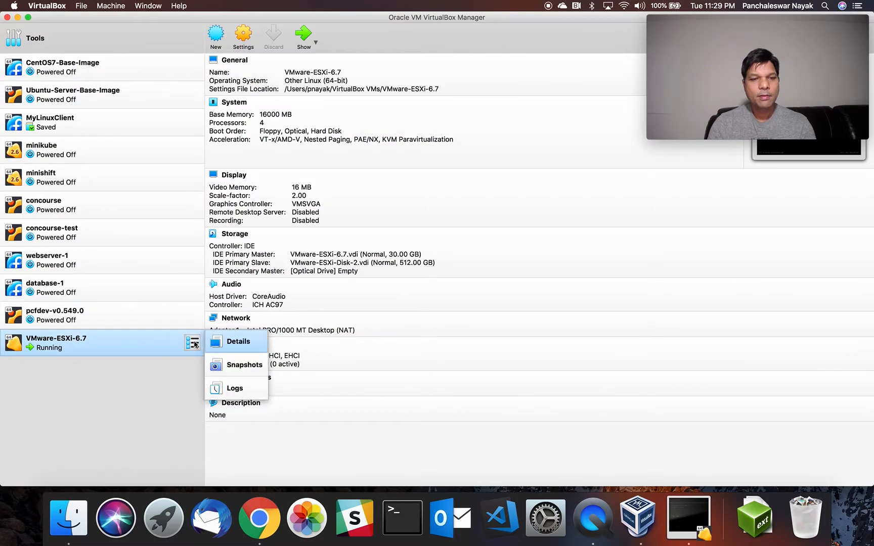
right_click(137, 341)
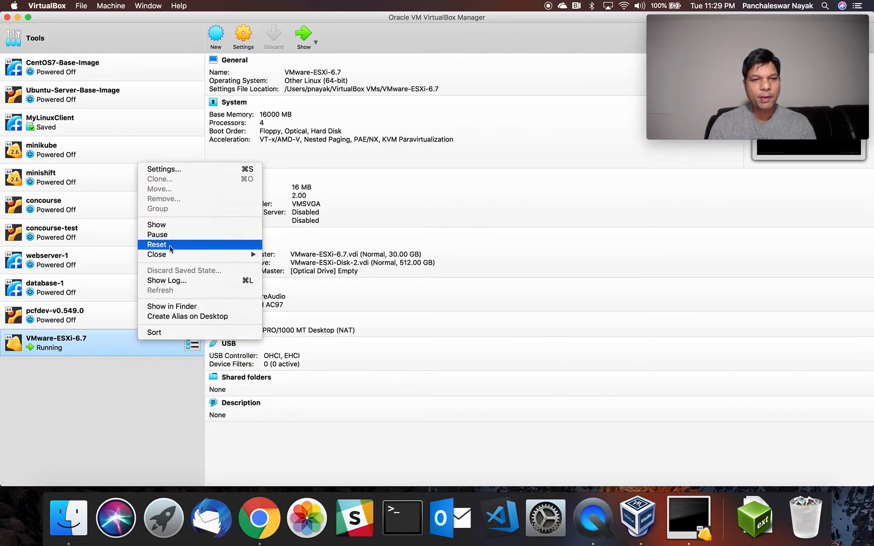
left_click(158, 410)
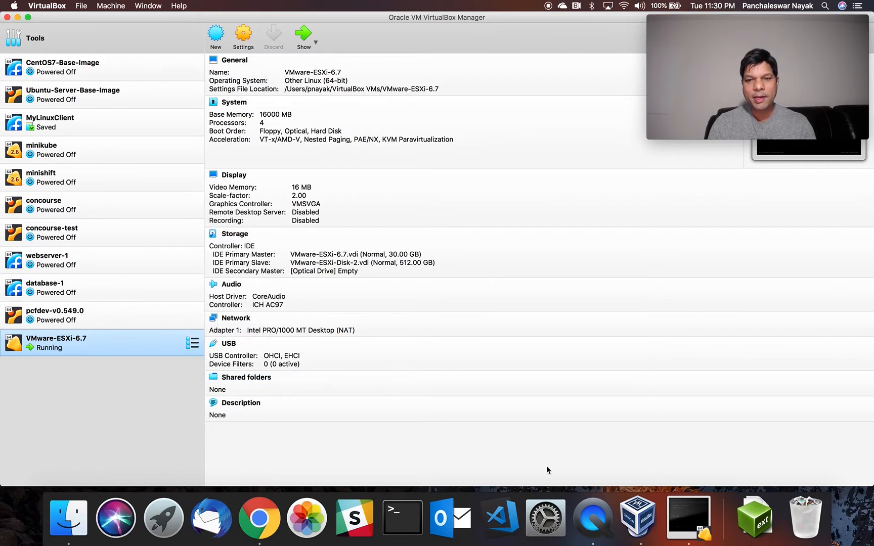
Step: Shut down the ESXi host from its console, authenticating as root with the account password
left_click(708, 521)
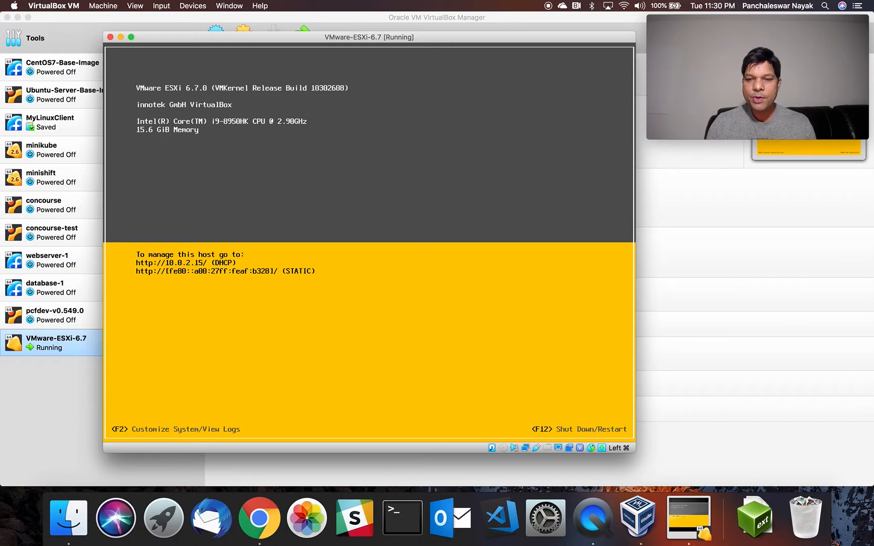
key("F2")
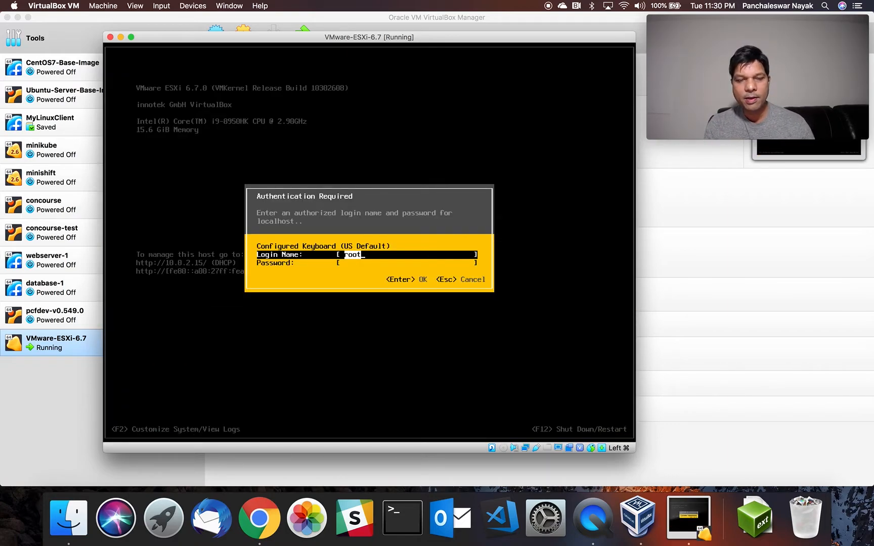
key("Tab")
type("**********")
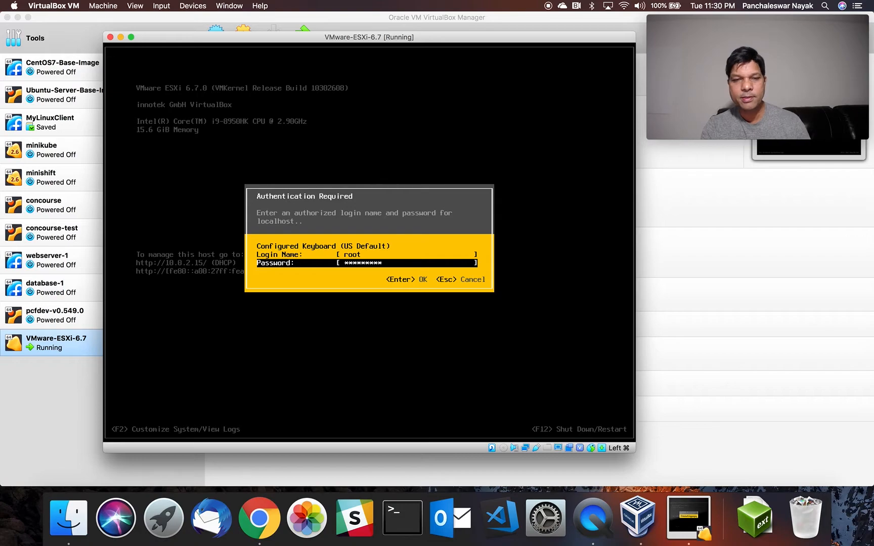
key("Return")
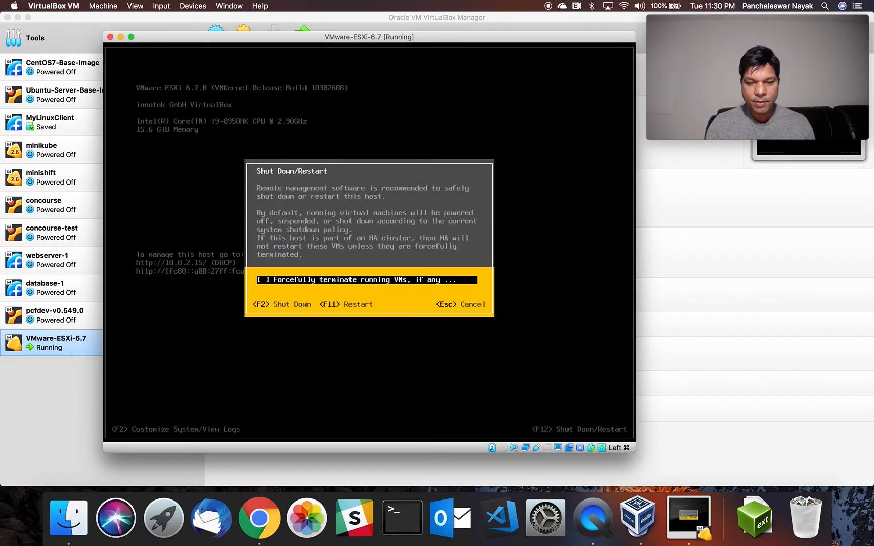
key("F2")
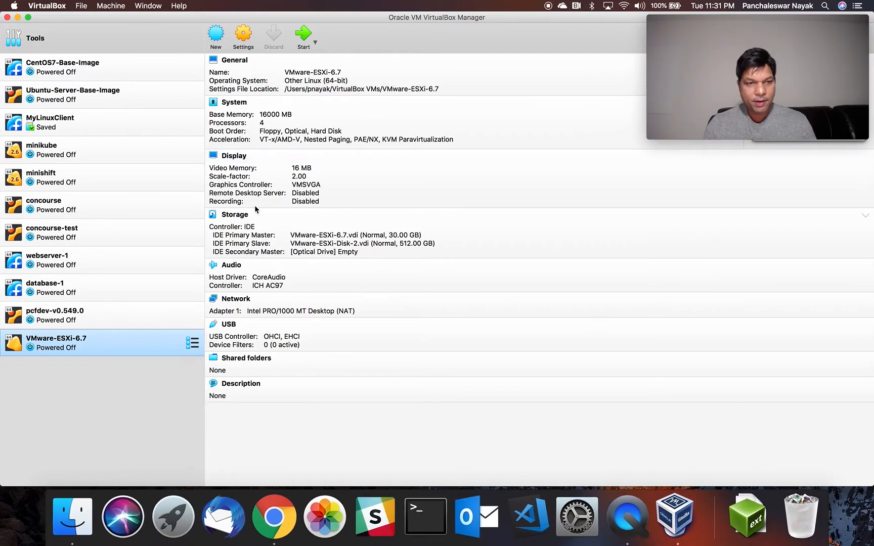
Step: Attach the VMware-ESXi-6.7 machine's Adapter 1 to a Bridged Adapter on en0: Wi-Fi (Wireless), save, and start the machine, dismissing the keyboard capture notice
left_click(245, 42)
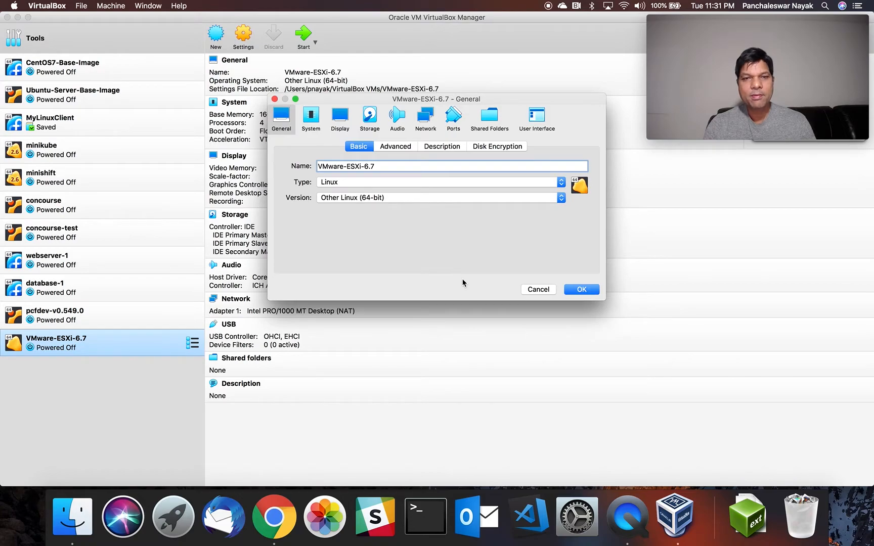
left_click(425, 119)
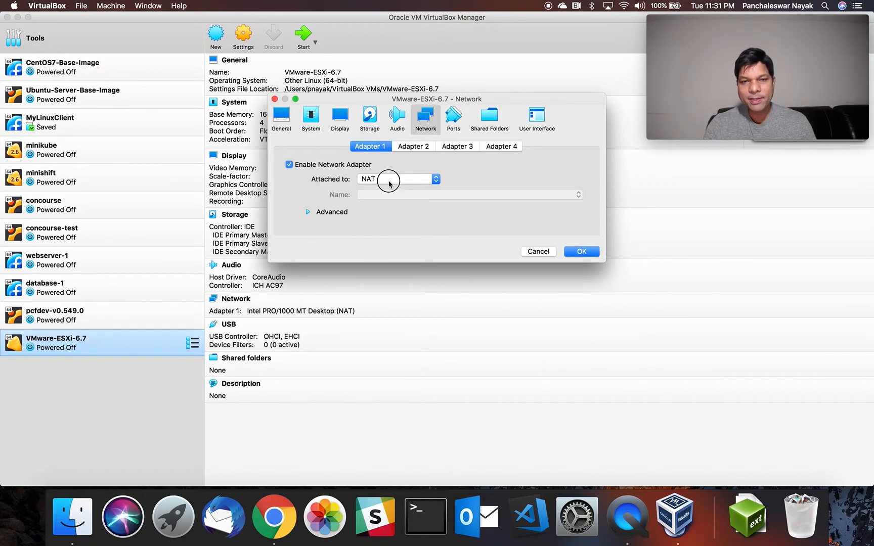
left_click(389, 180)
left_click(392, 202)
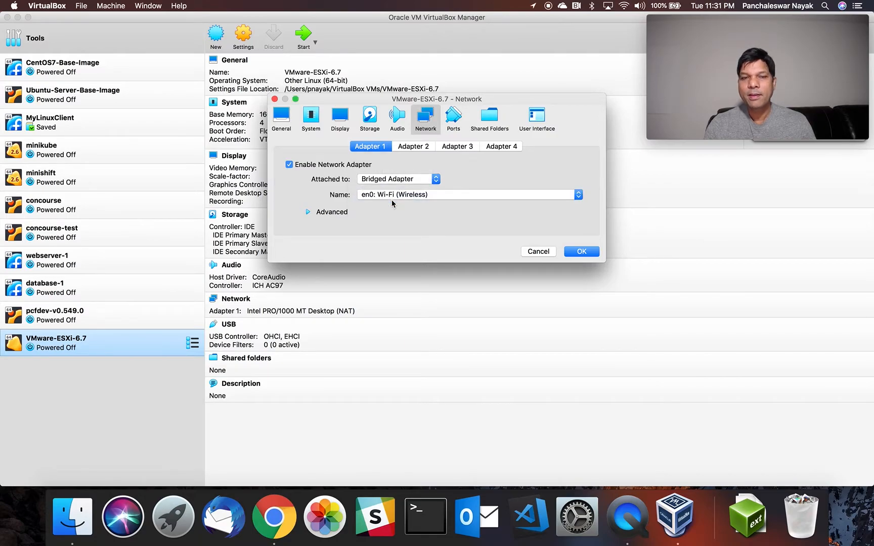
left_click(581, 253)
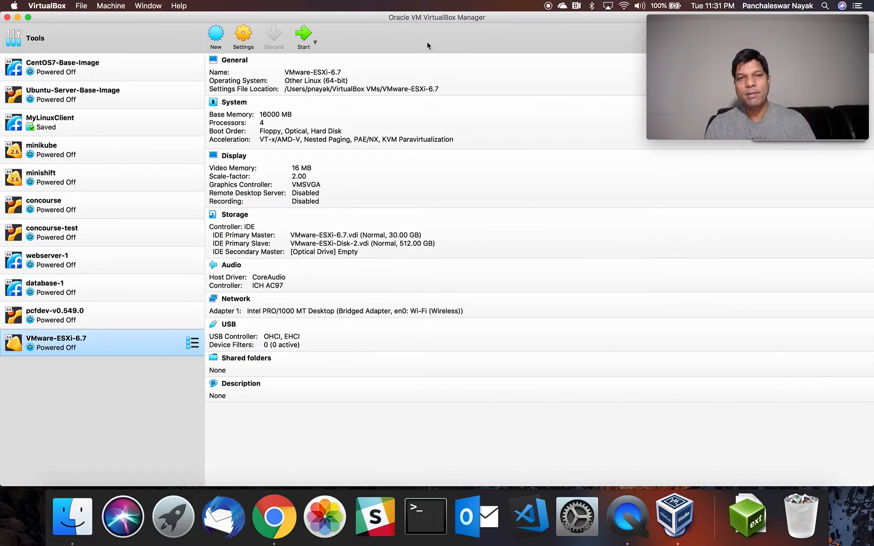
left_click(304, 35)
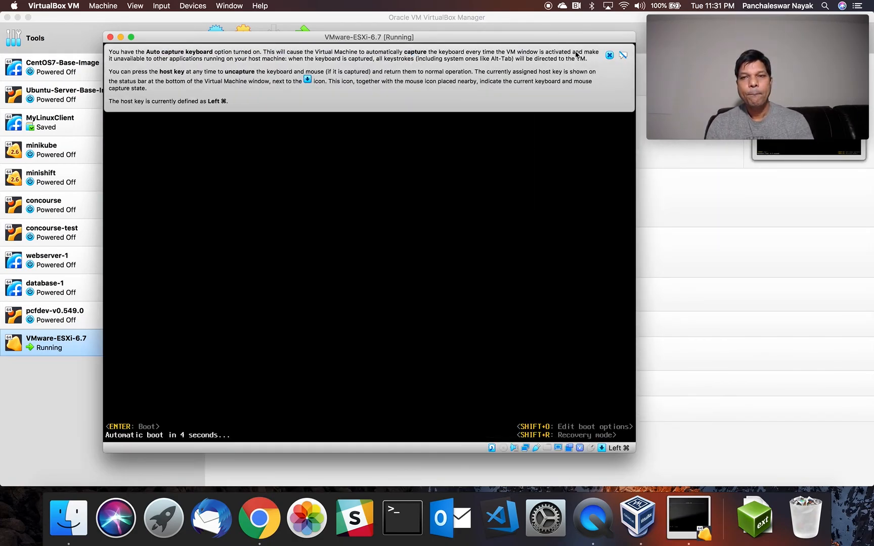
left_click(610, 55)
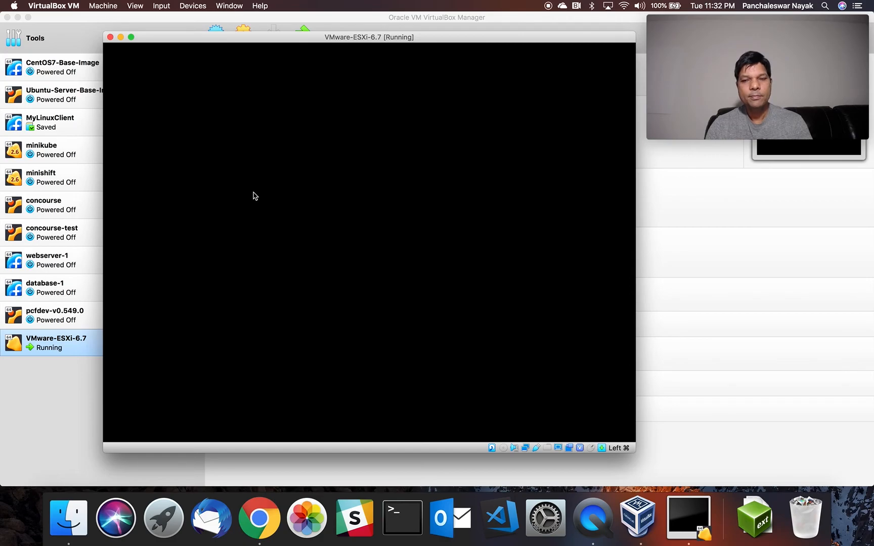
Step: Switch to Chrome, replace the 10.0.2.15 tab with a blank one, and return to the VMware-ESXi-6.7 console
left_click(258, 516)
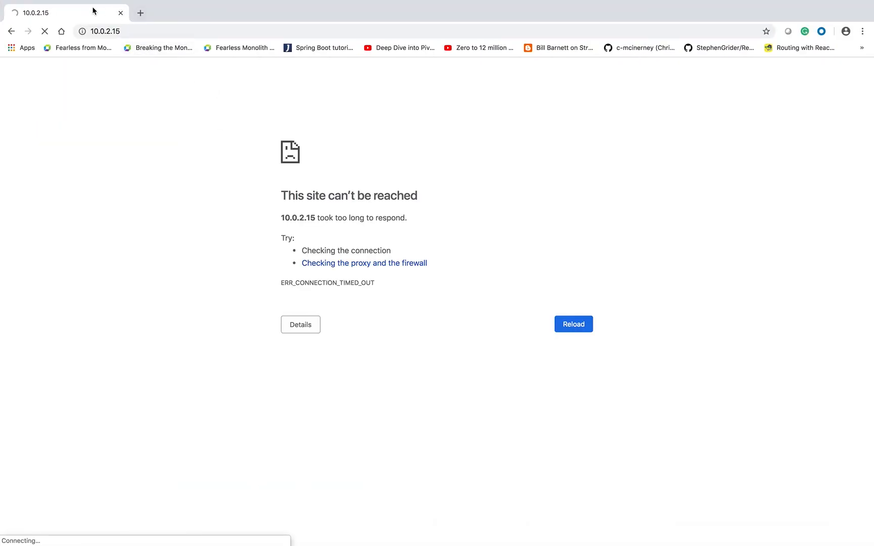
left_click(137, 14)
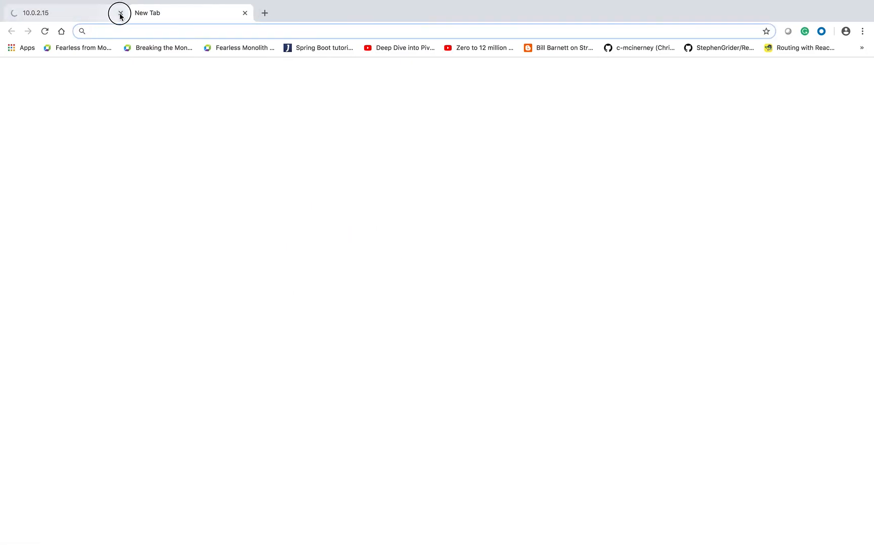
left_click(120, 14)
key("ctrl+Up")
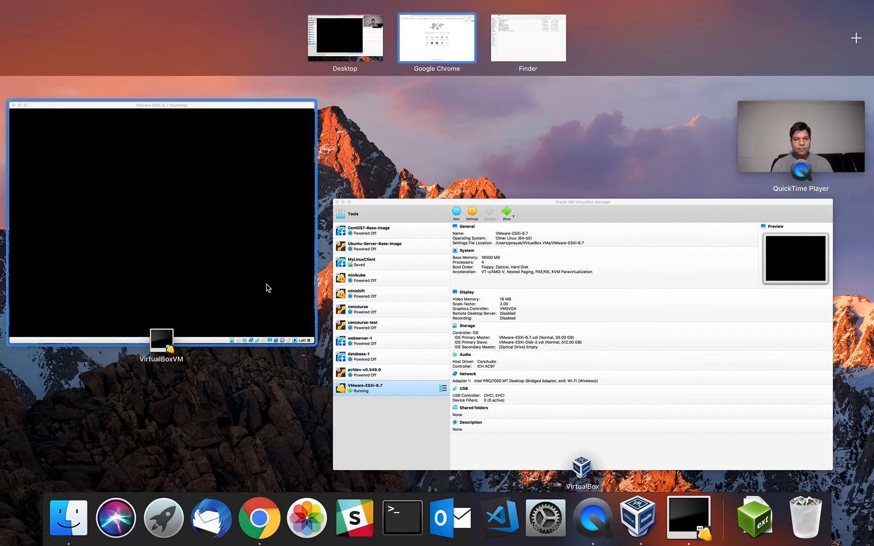
left_click(267, 286)
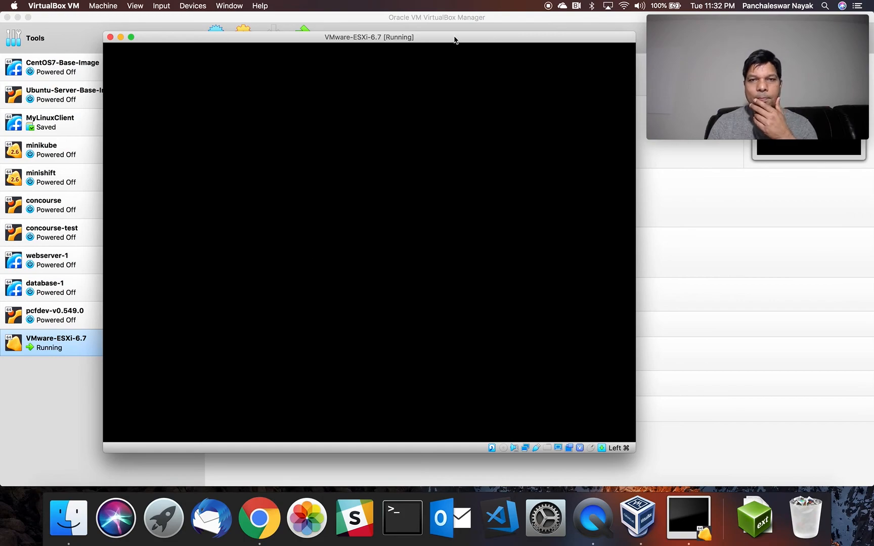
Step: Reposition the VMware-ESXi-6.7 console window on the desktop and dismiss the NTFS for Mac update notification
left_click_drag(455, 38, 475, 49)
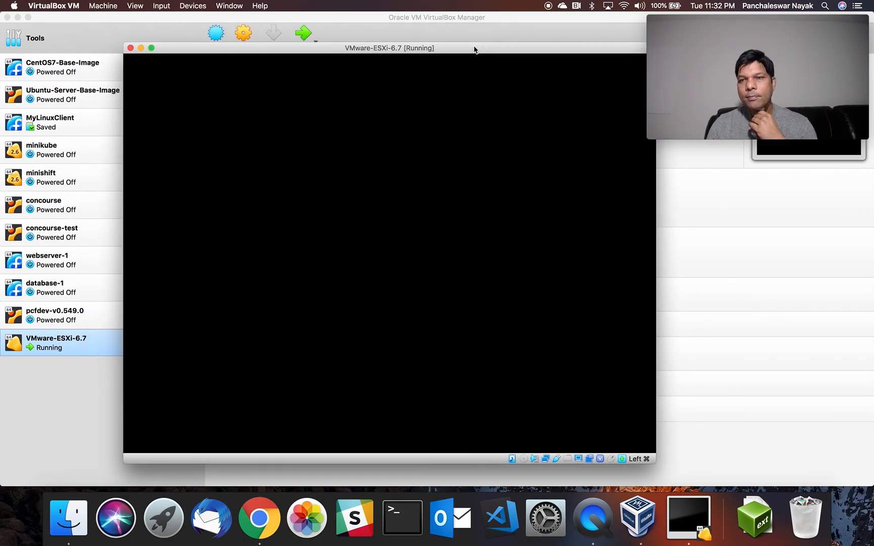
mouse_move(759, 30)
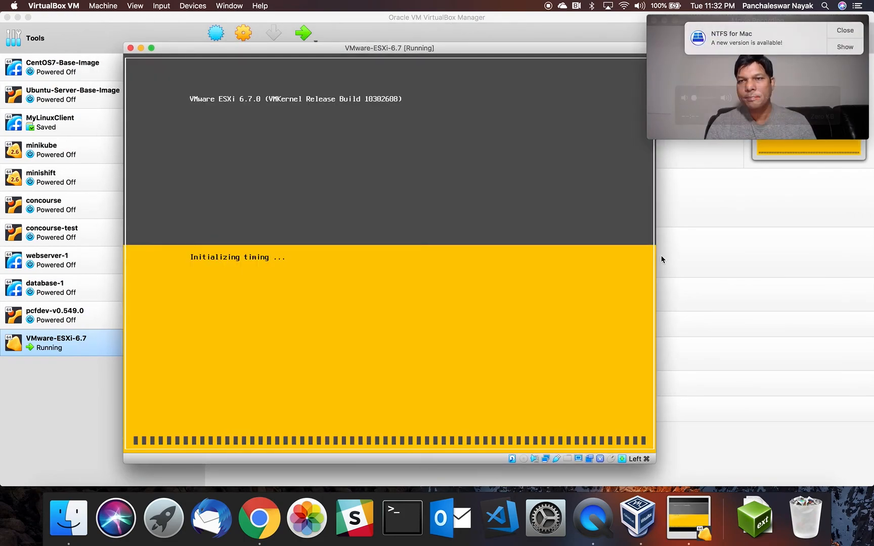
left_click(846, 31)
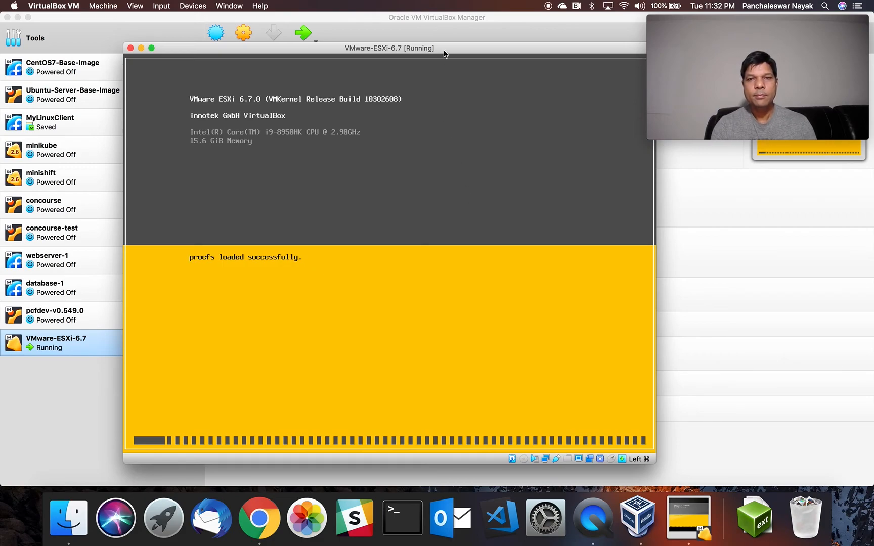
left_click_drag(444, 50, 426, 48)
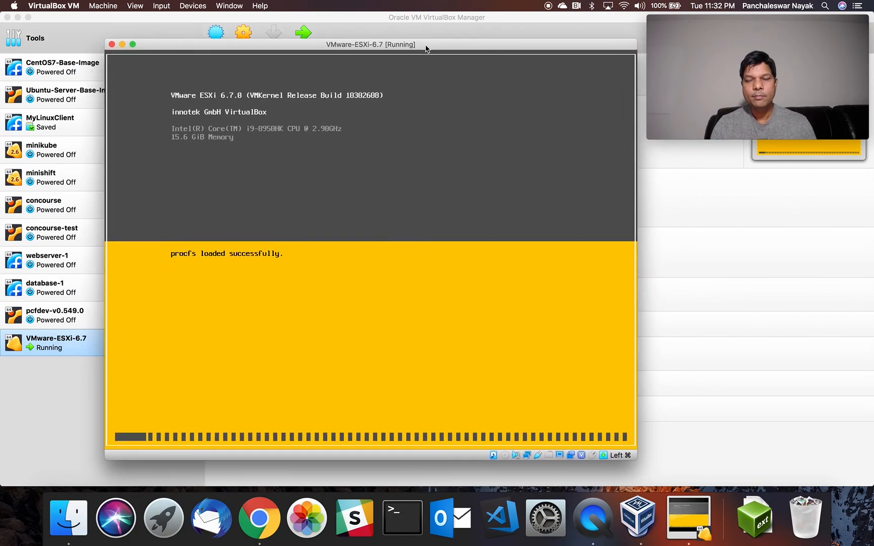
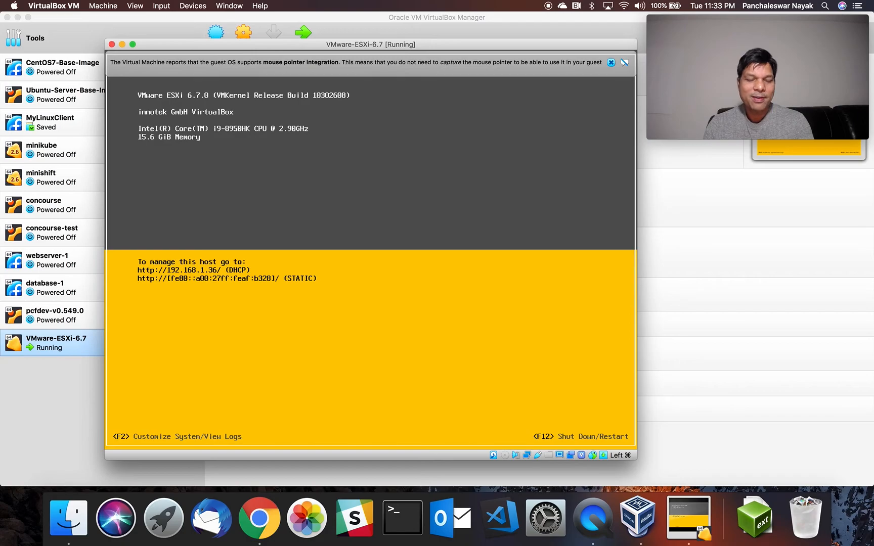
Step: Switch to Chrome, open the ESXi management address 192.168.1.36, and proceed past the certificate warning
left_click(261, 535)
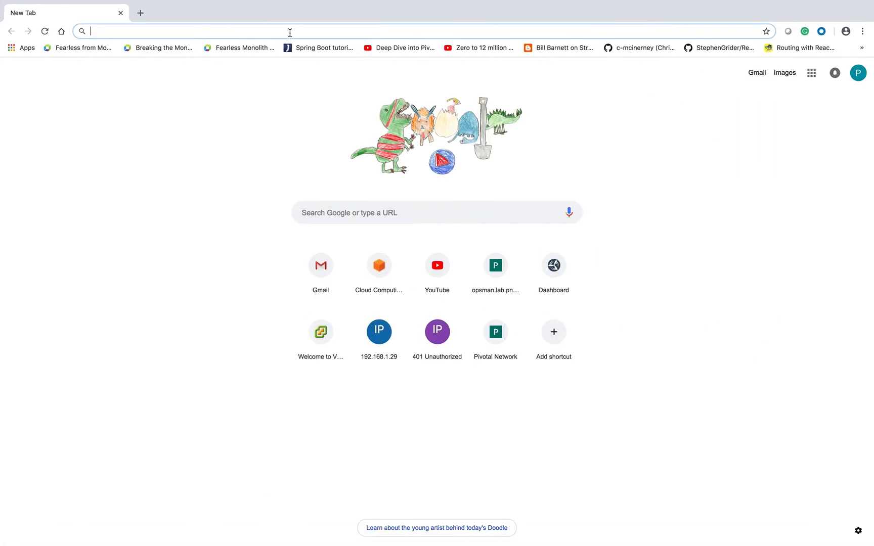
type("192.168.")
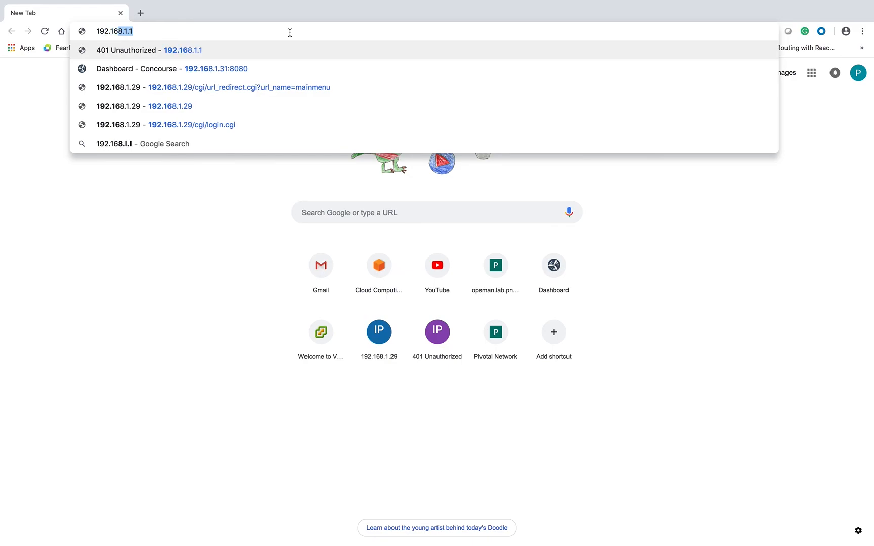
type("1.")
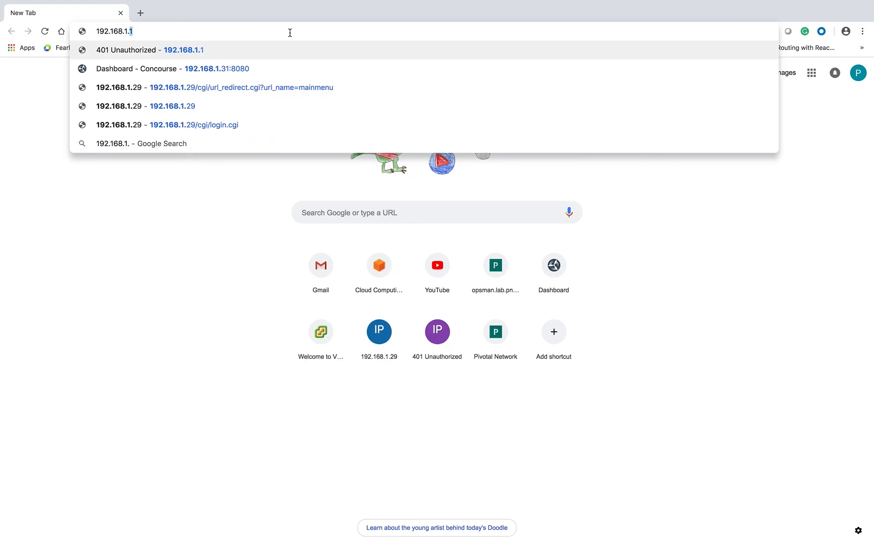
type("36")
key("Return")
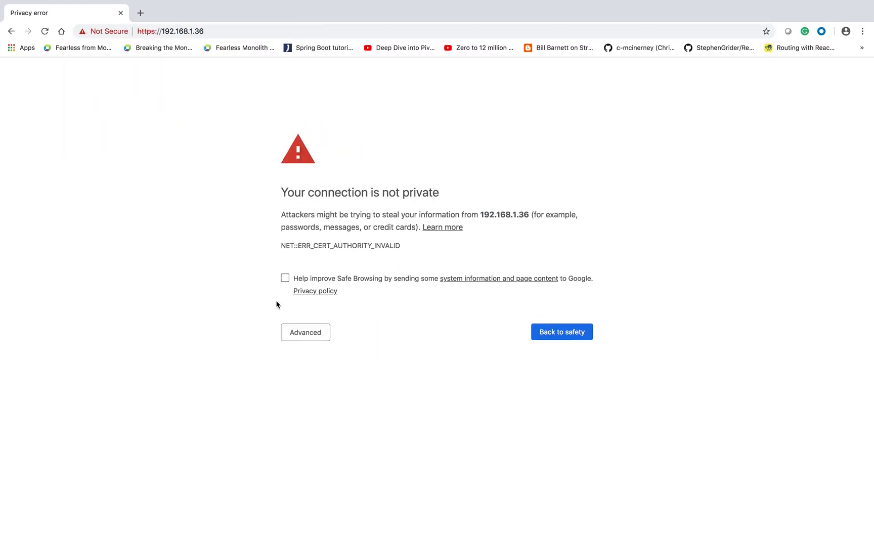
left_click(314, 343)
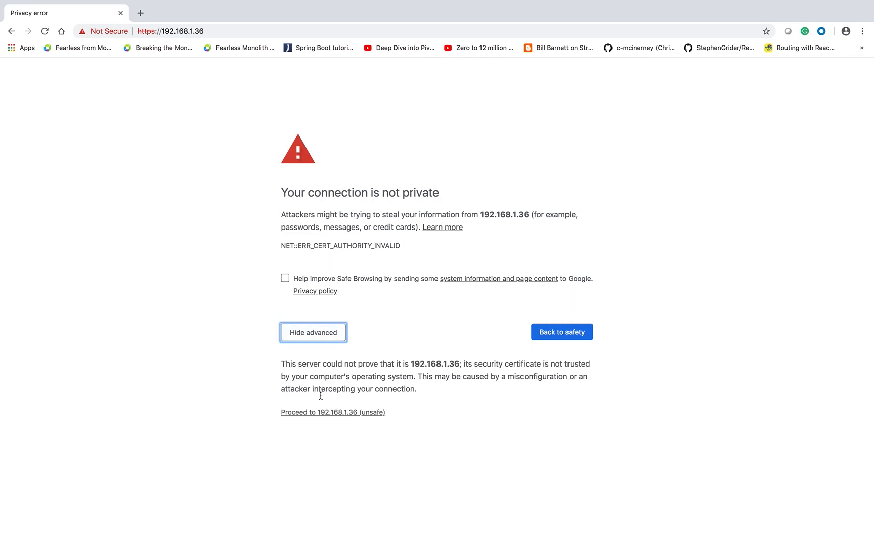
left_click(318, 414)
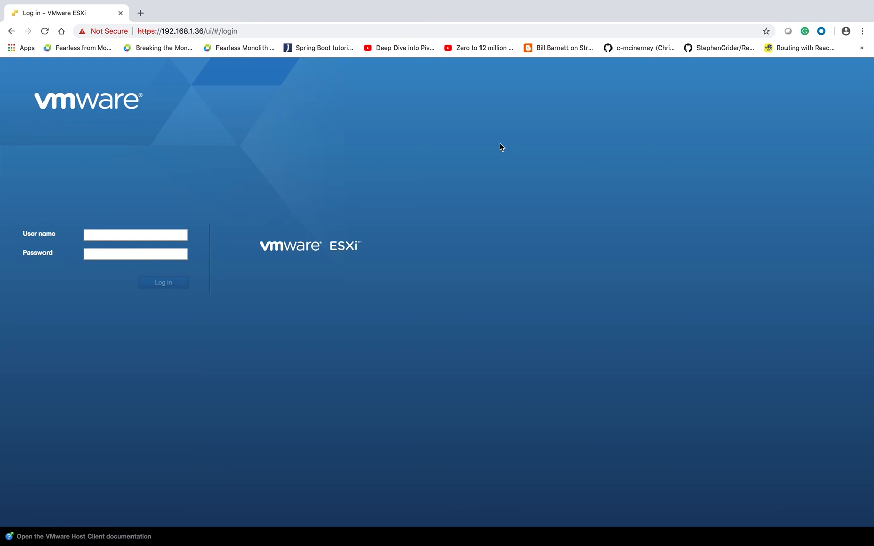
Step: Log in to the ESXi host client as root with the account password, accepting participation in the Customer Experience Improvement Program
left_click(158, 232)
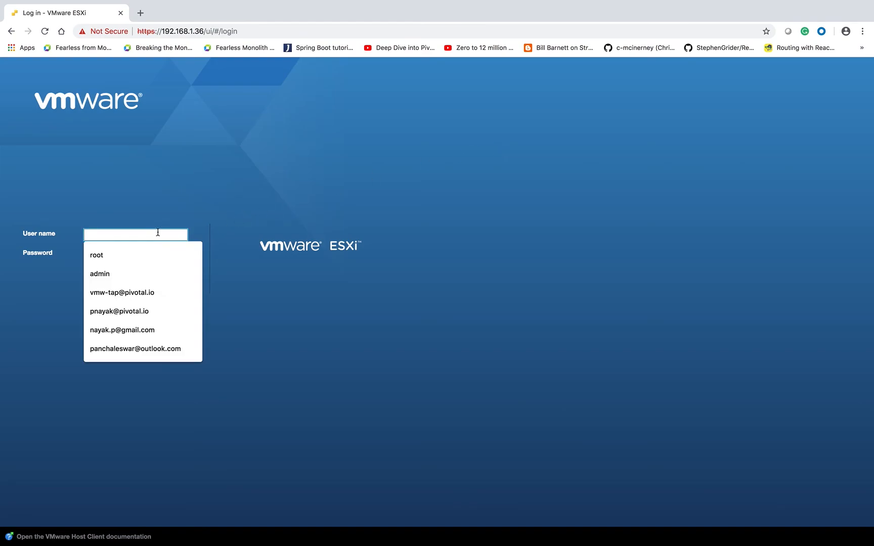
type("root")
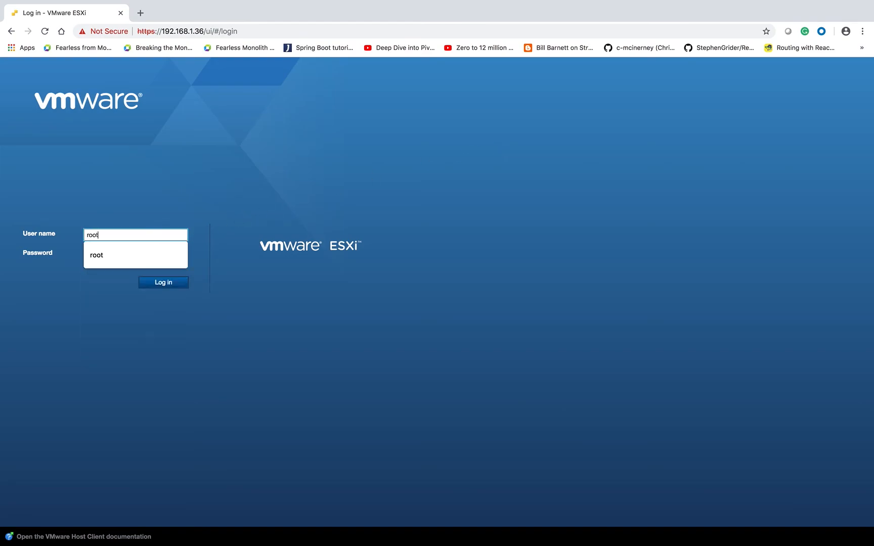
left_click(161, 256)
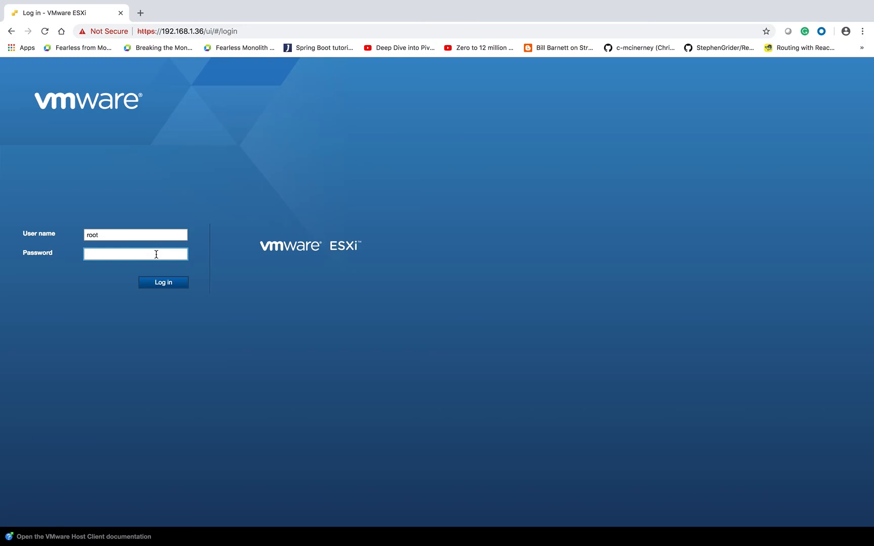
type("•••••••••")
left_click(170, 287)
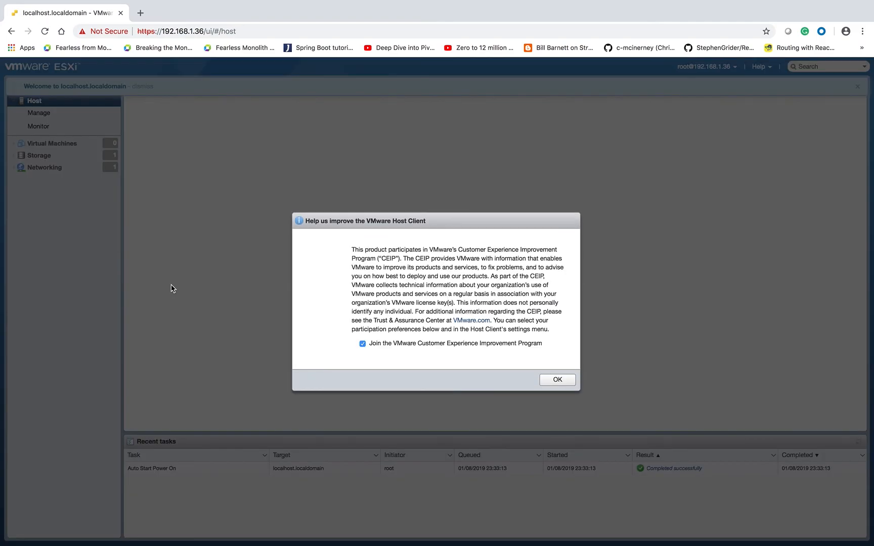
left_click(558, 380)
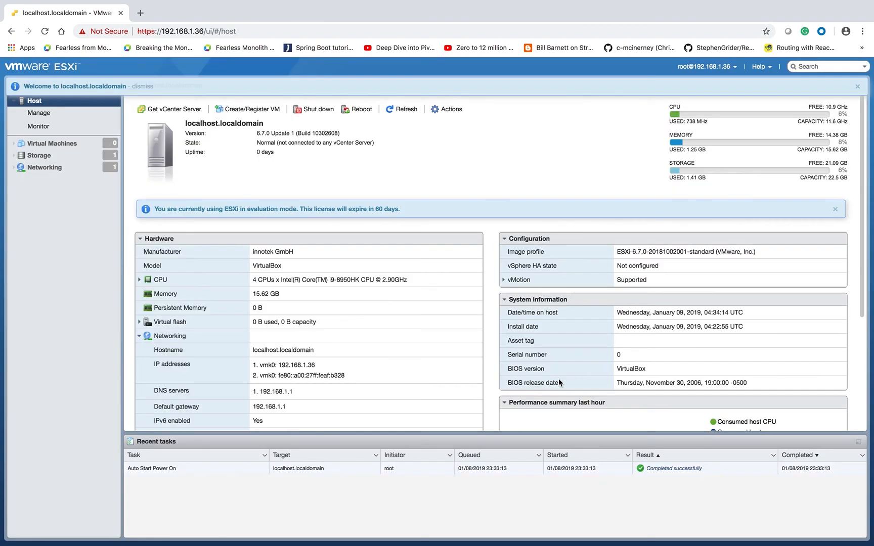
Step: Review the ESXi host's virtual machine list and its storage datastores
left_click(51, 144)
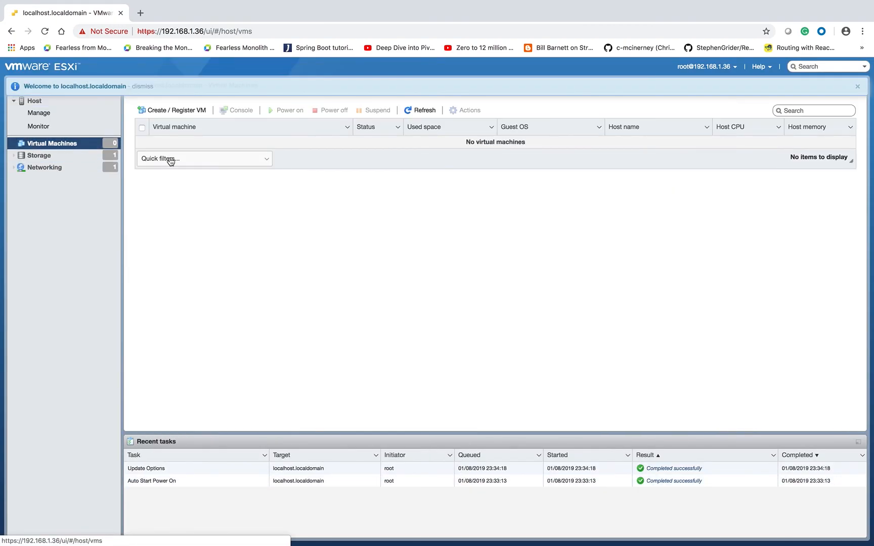
left_click(60, 160)
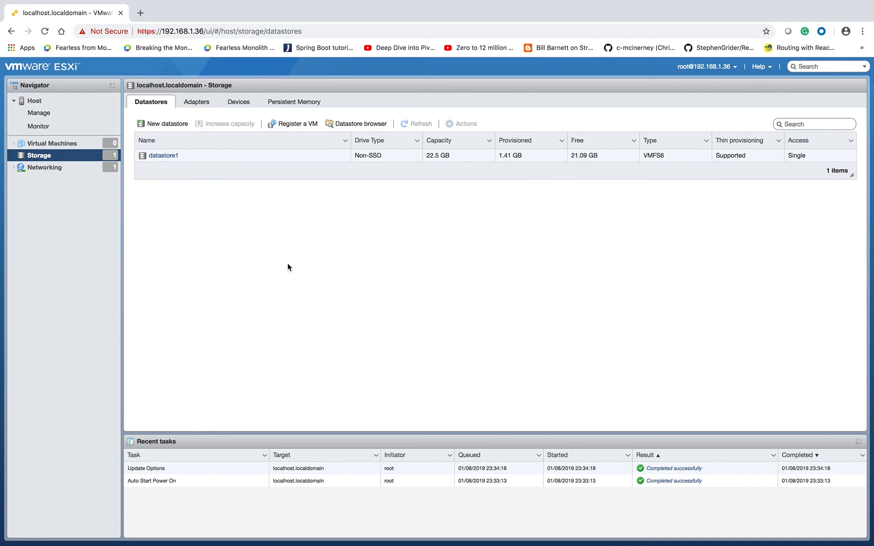
mouse_move(11, 3)
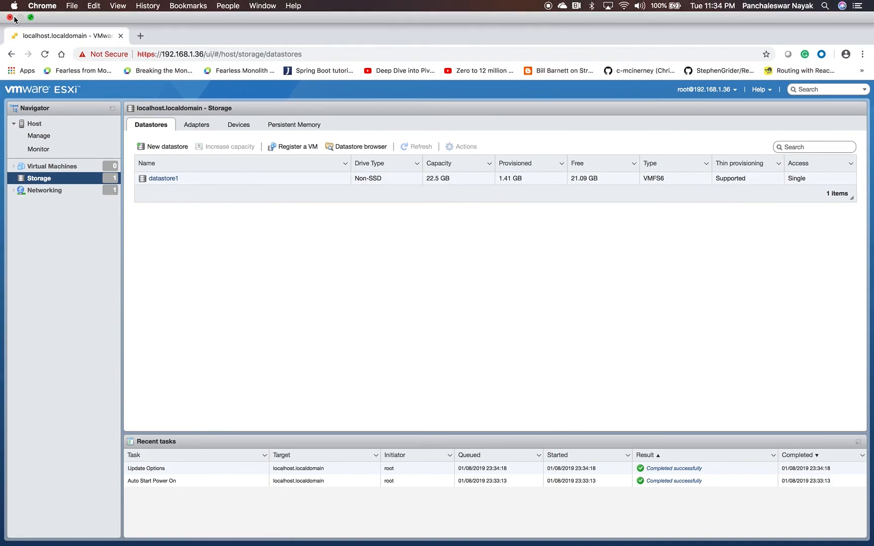